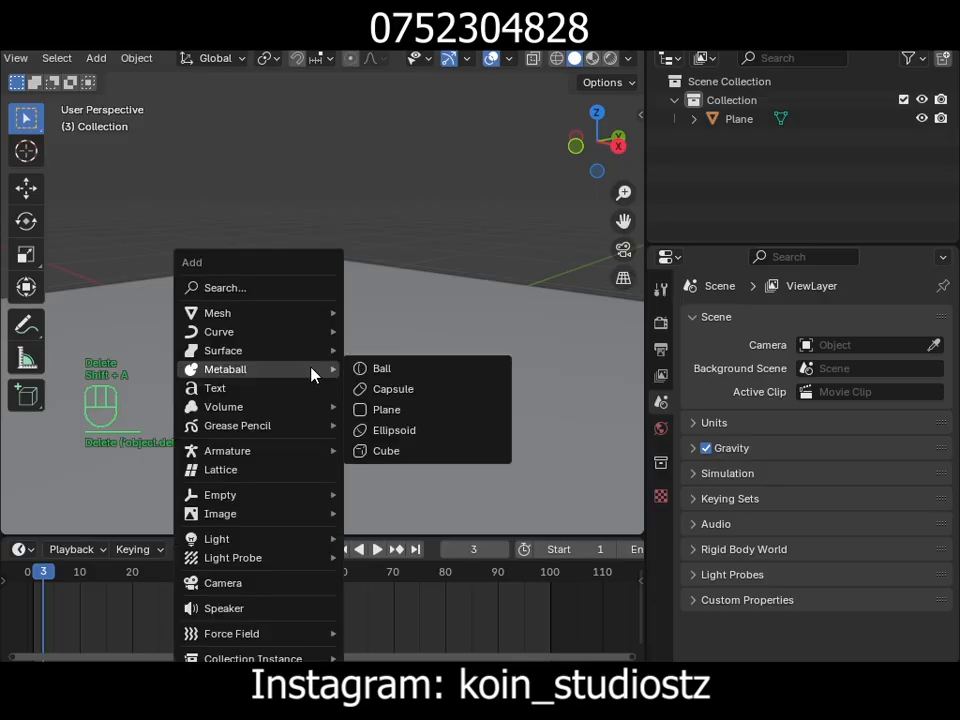
- Add a cube mesh and raise it along Z to about 1.74 m above the plane
mouse_move(289, 313)
left_click(392, 334)
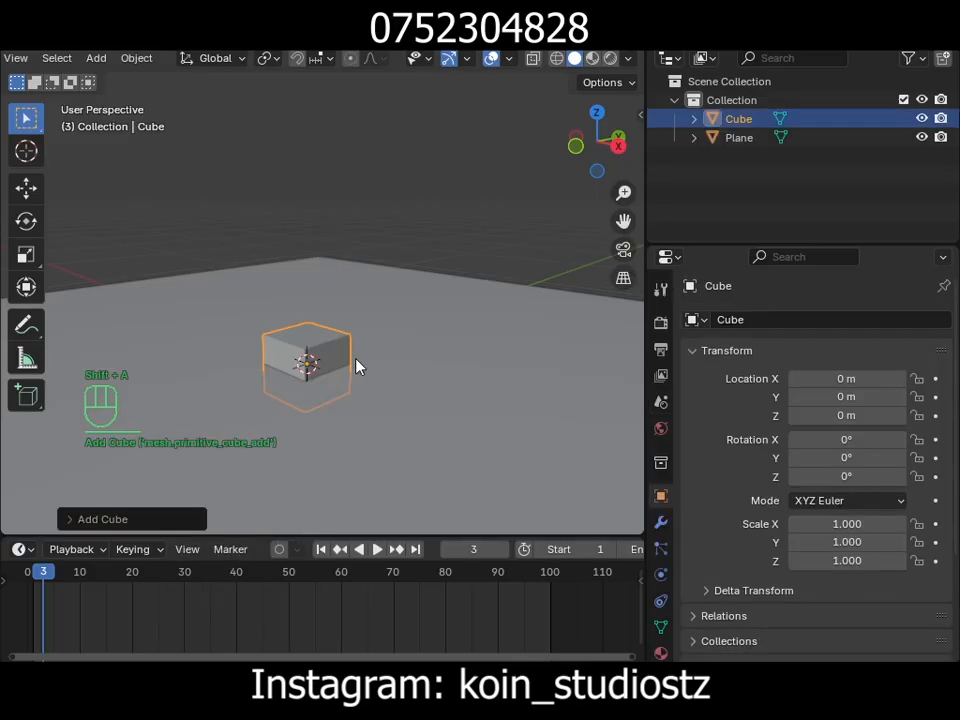
key("g")
key("z")
left_click(355, 315)
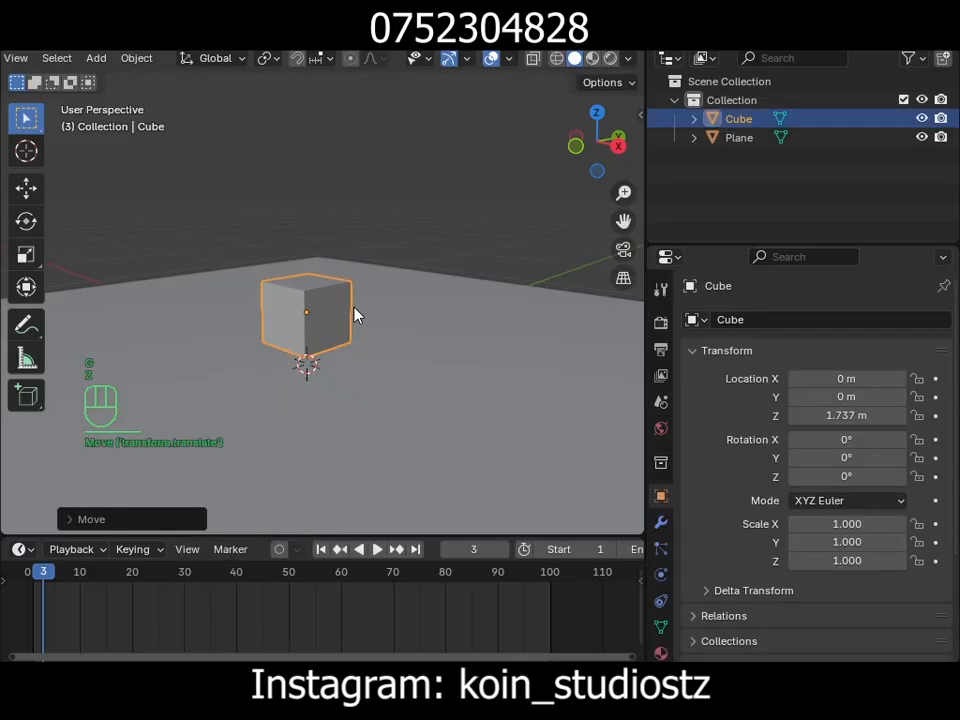
mouse_move(355, 315)
middle_mouse_down()
mouse_move(253, 321)
mouse_move(298, 302)
mouse_move(365, 315)
middle_mouse_up()
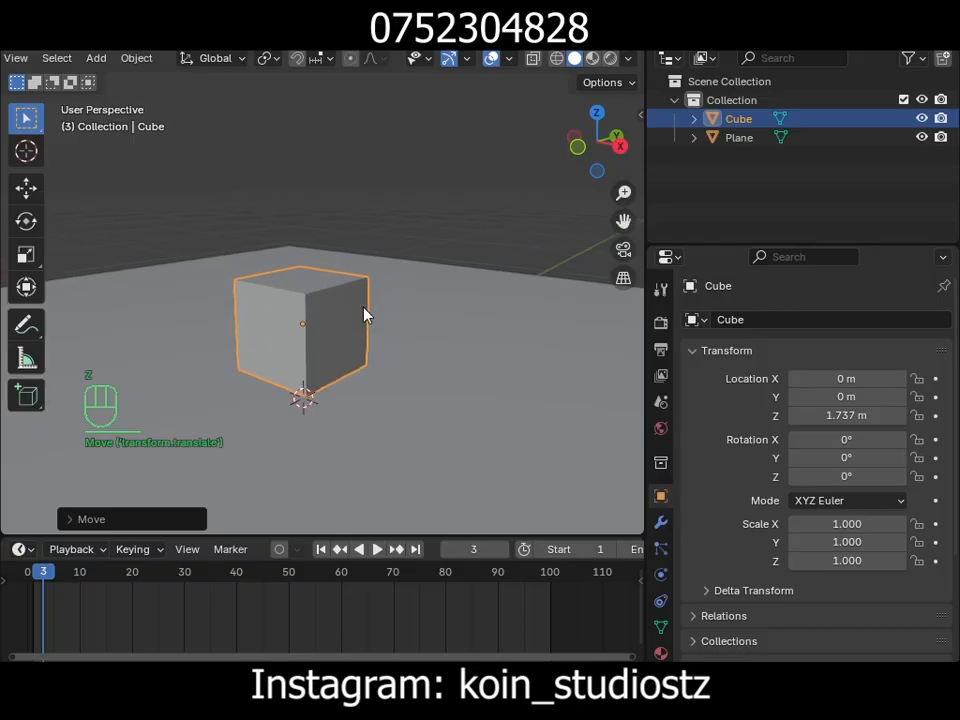
- Extrude the cube's -Y face outward in Edit Mode and scale the new face to about 0.45
key("Tab")
scroll(52, 62, "left", 5)
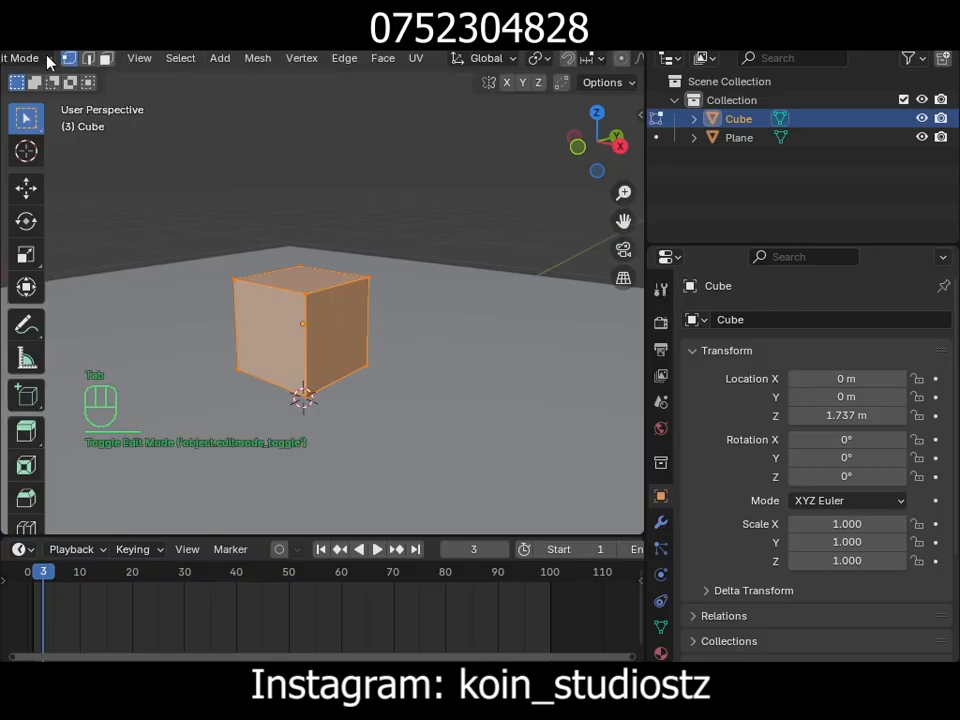
left_click(266, 321)
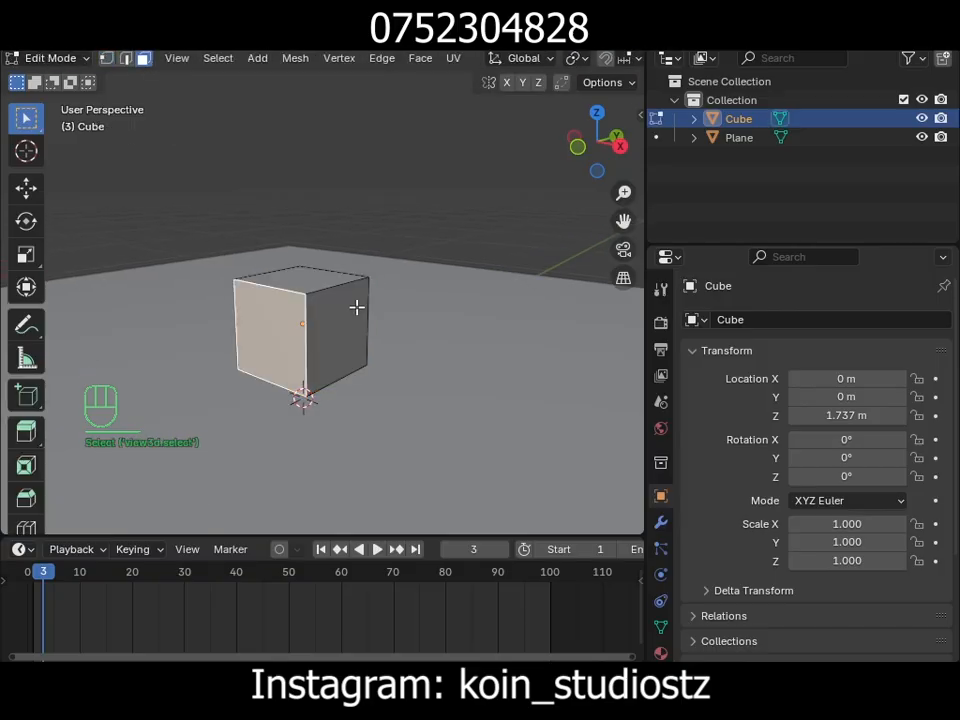
key("e")
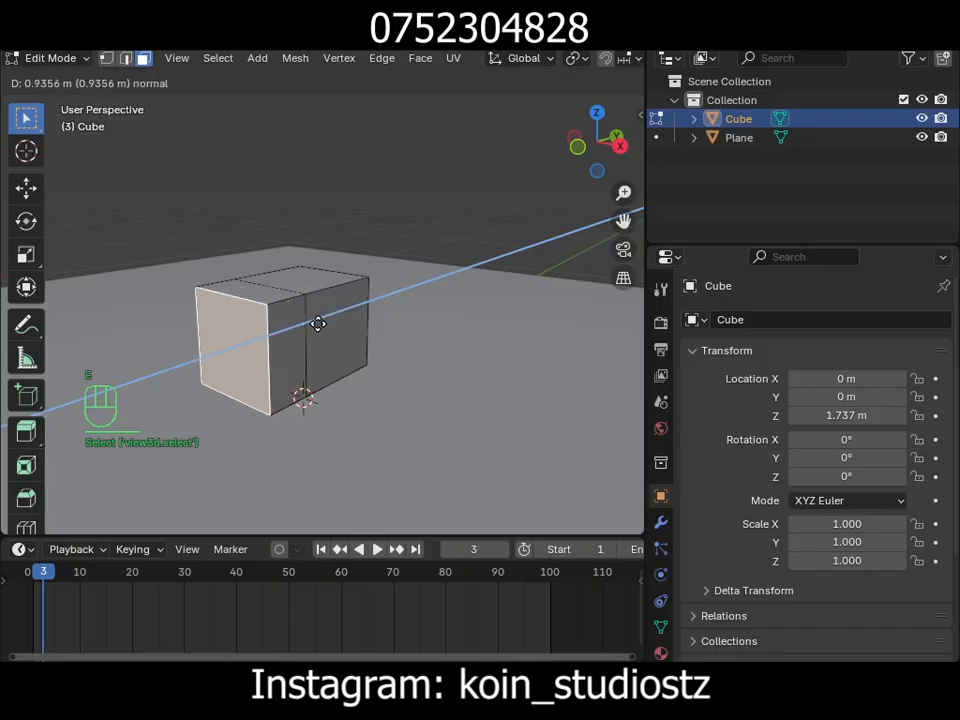
left_click(334, 334)
key("s")
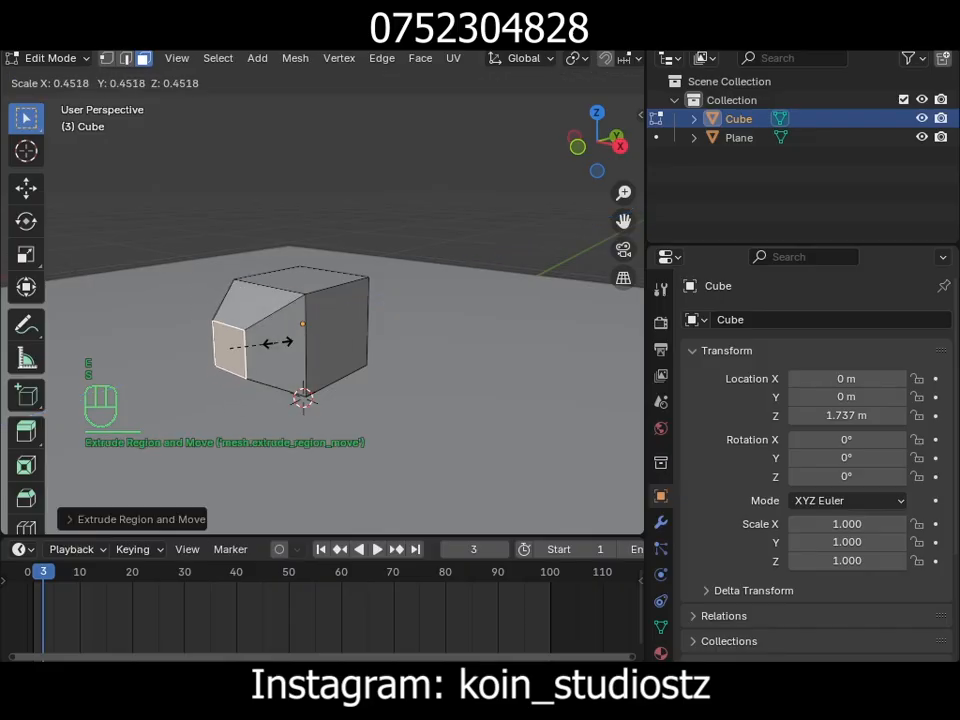
left_click(281, 342)
- Lower the tapered -Y nose face slightly along the Z axis
middle_click_drag(281, 342, 233, 320)
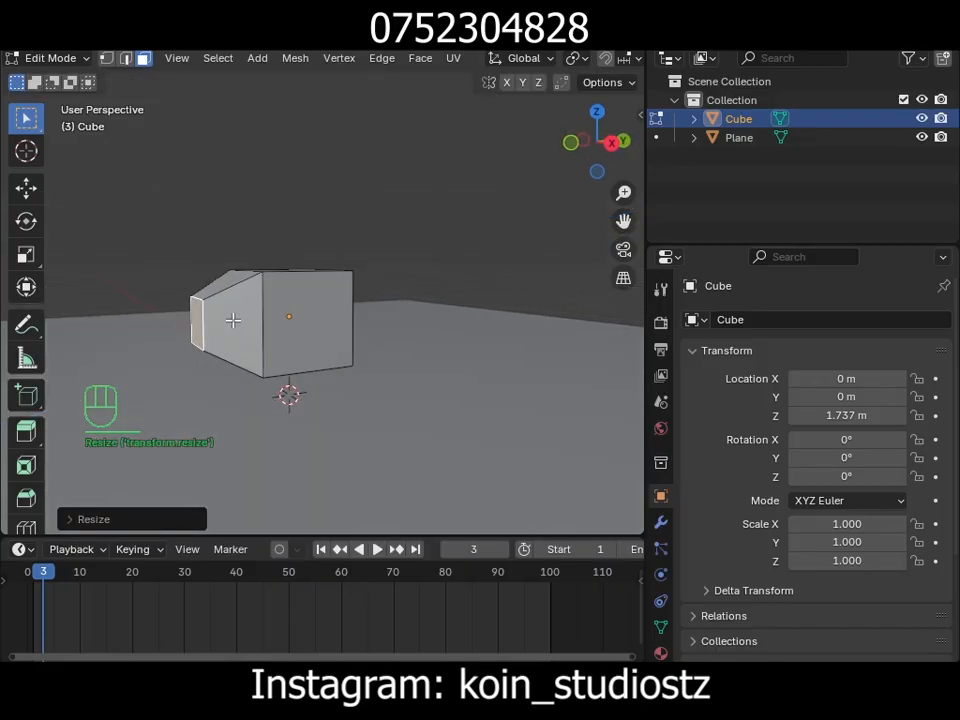
key("g")
key("z")
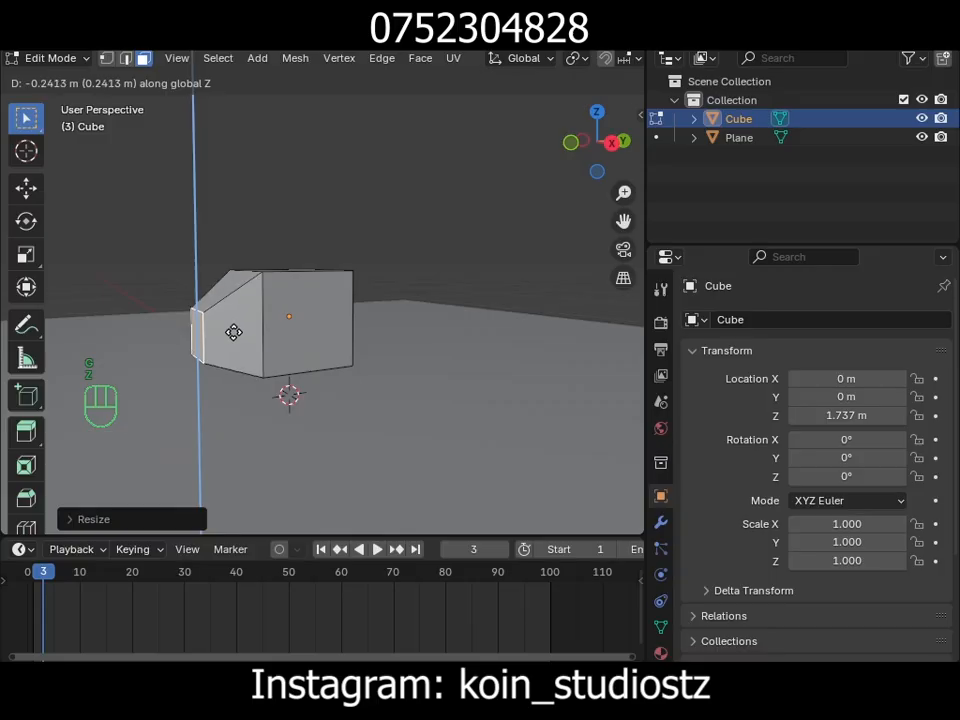
left_click(228, 340)
- Extrude the cube's opposite +Y face outward and scale the new face down to taper the rear
middle_click_drag(228, 340, 283, 311)
left_click(323, 300)
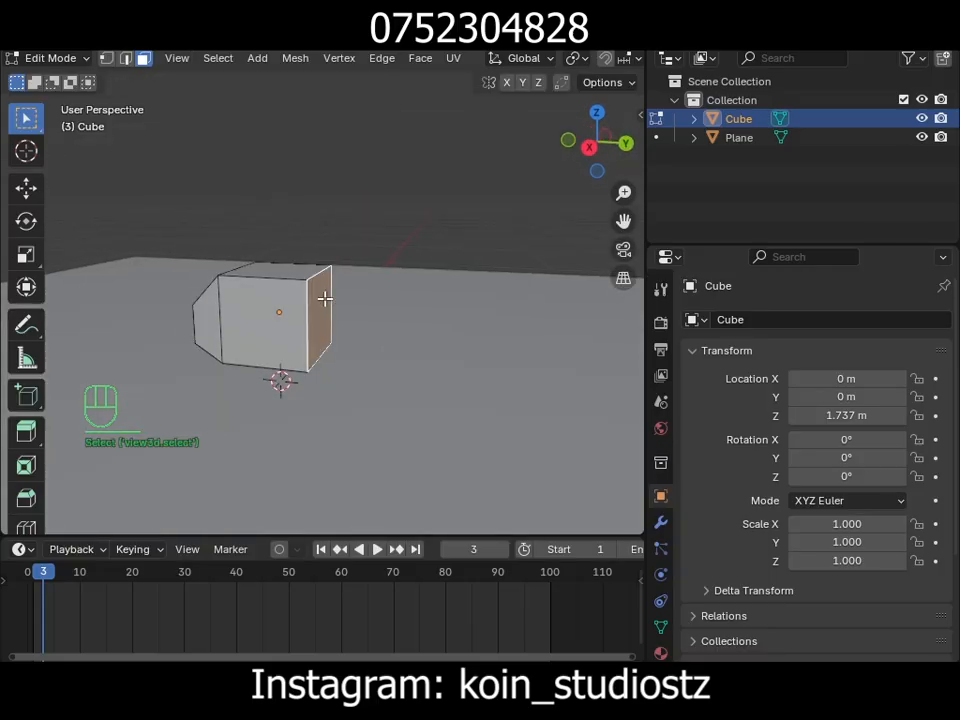
key("e")
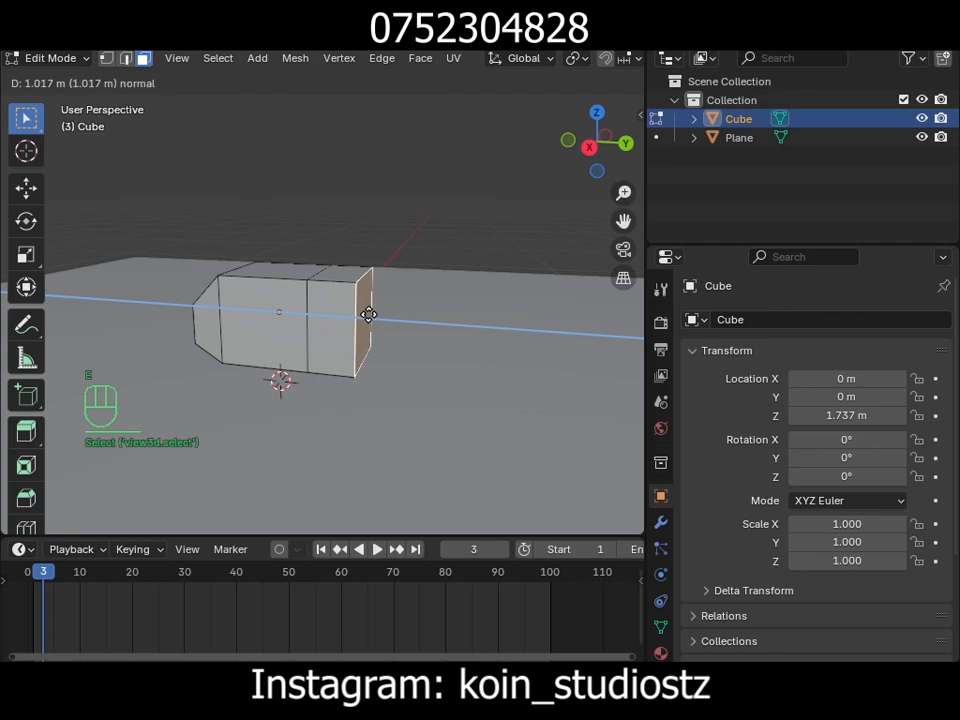
left_click(404, 366)
key("s")
left_click(380, 340)
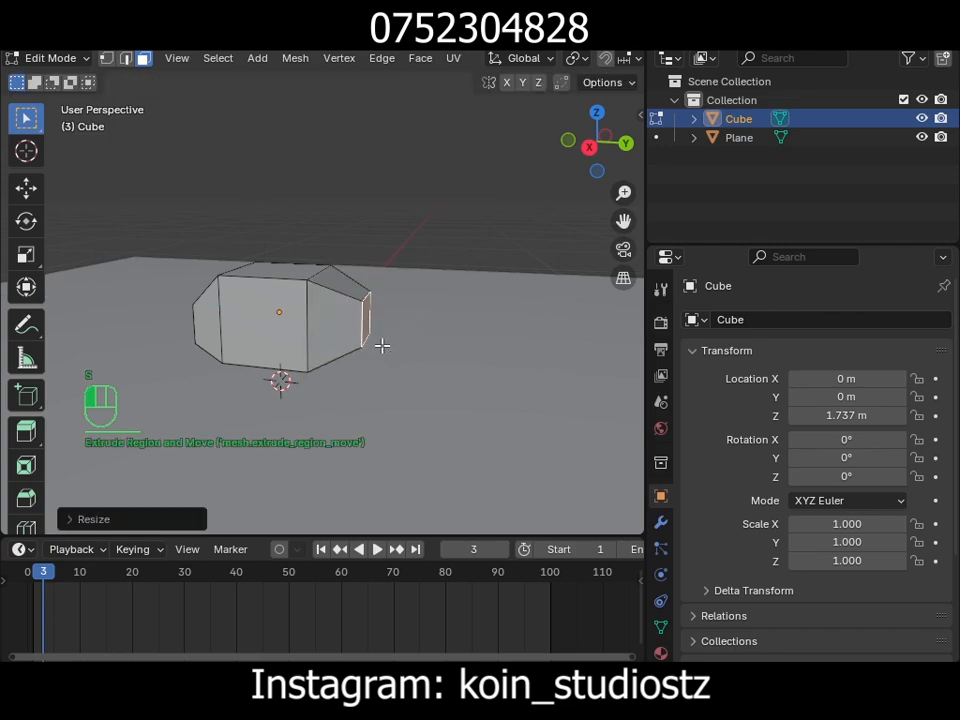
- Raise the rear end face about 0.26 m along Z and scale it to about 0.6
left_click_drag(390, 335, 421, 322, "alt")
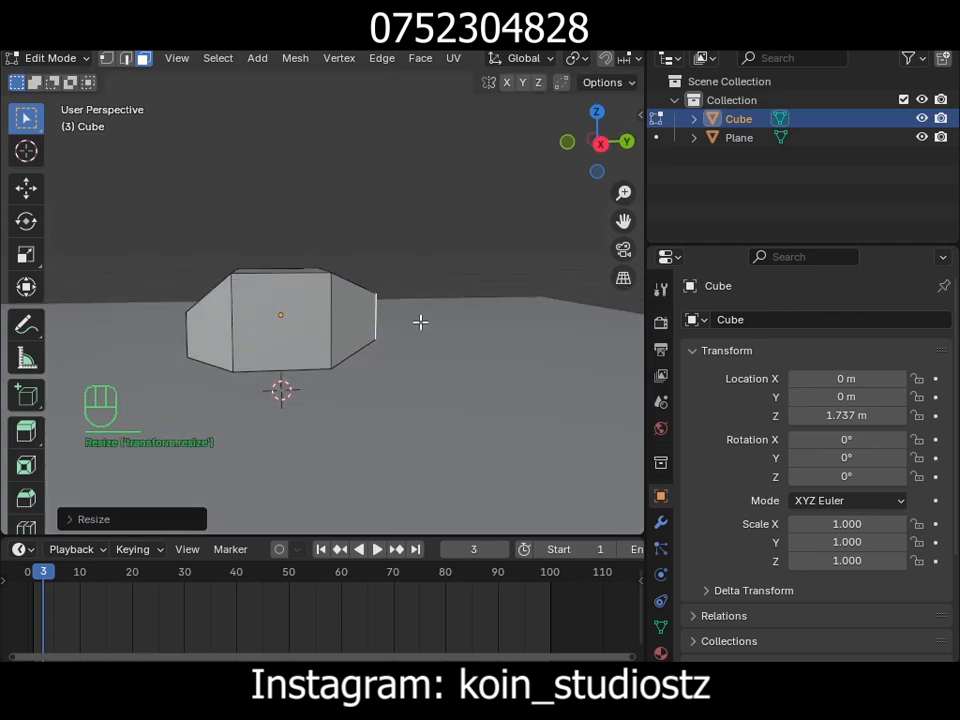
key("g")
key("z")
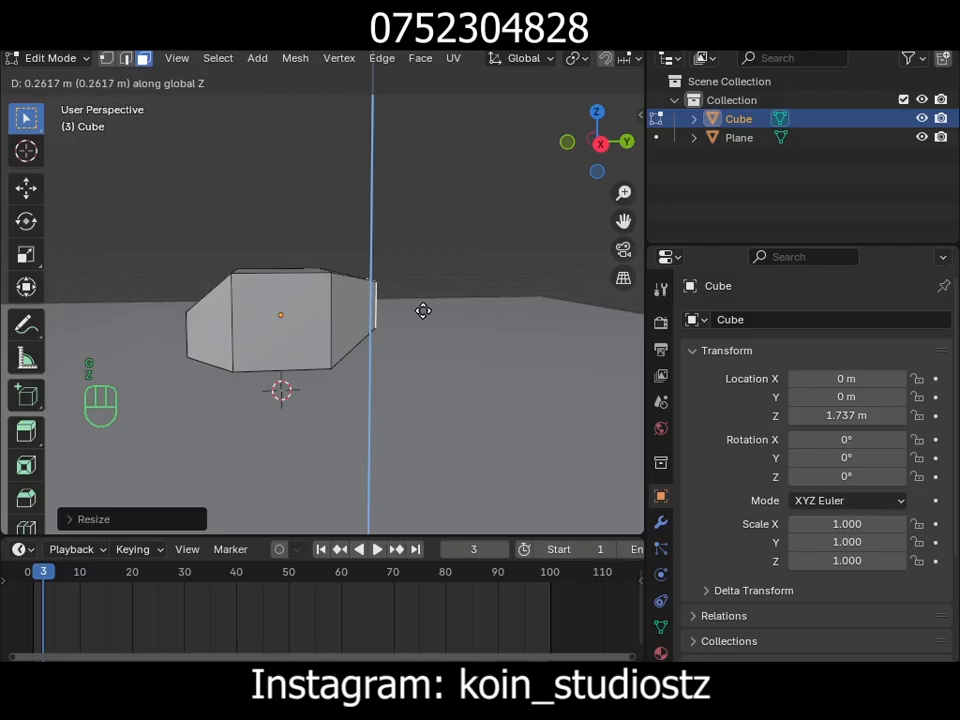
left_click(423, 310)
left_click_drag(423, 312, 384, 306, "alt")
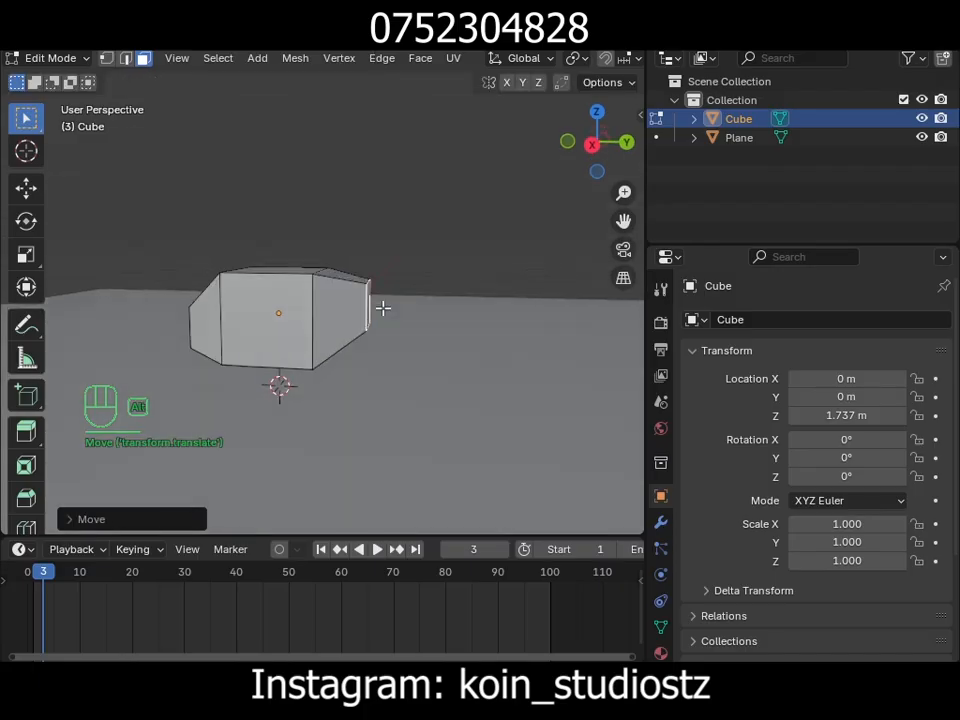
key("s")
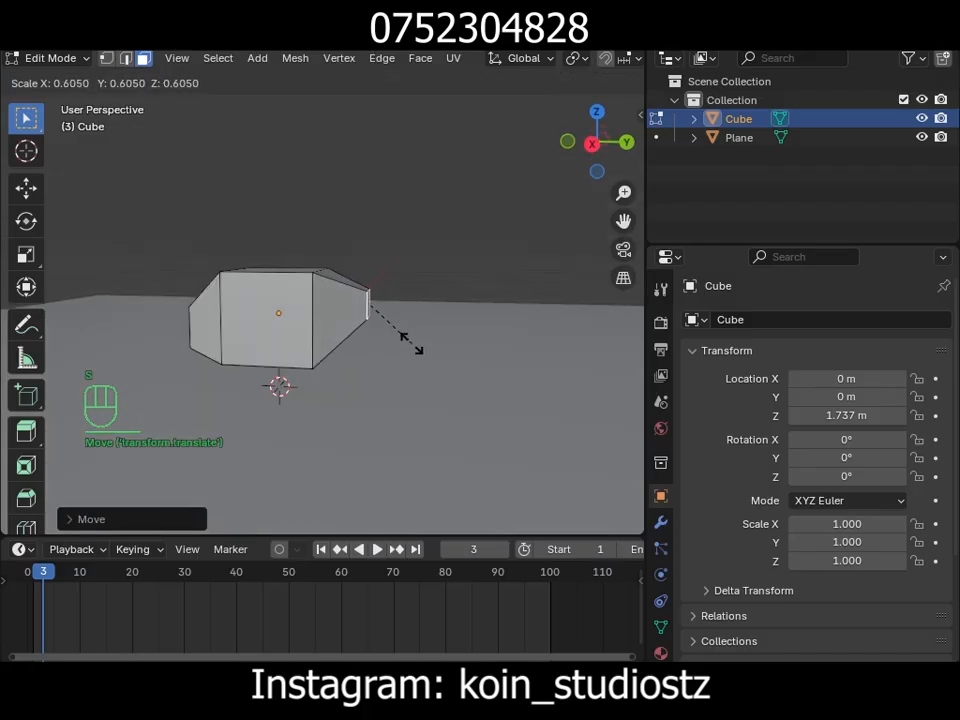
left_click(410, 340)
- Extrude the small rear end face straight outward along +Y into a long, thin tail boom
left_click_drag(390, 311, 435, 326, "alt")
key("e")
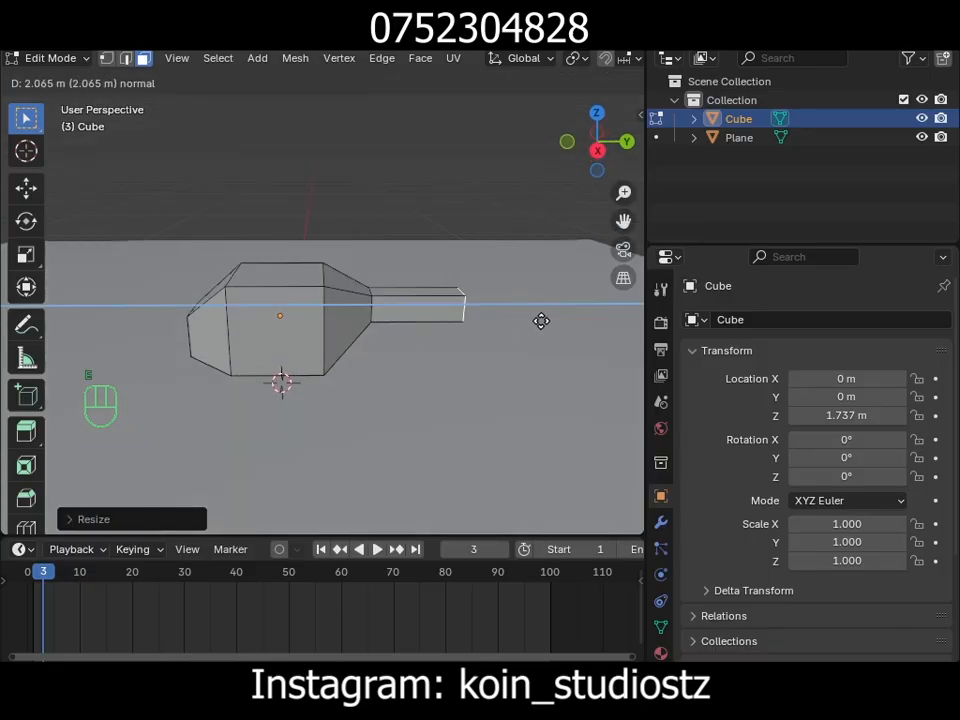
left_click(599, 312)
left_click_drag(599, 312, 332, 295, "alt")
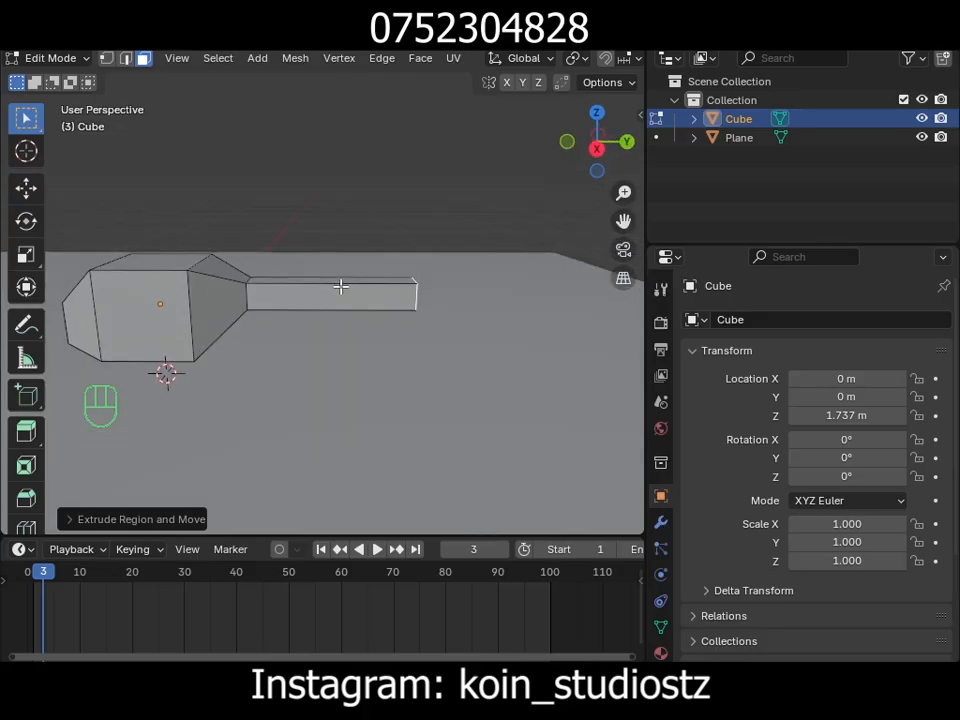
key("ctrl+r")
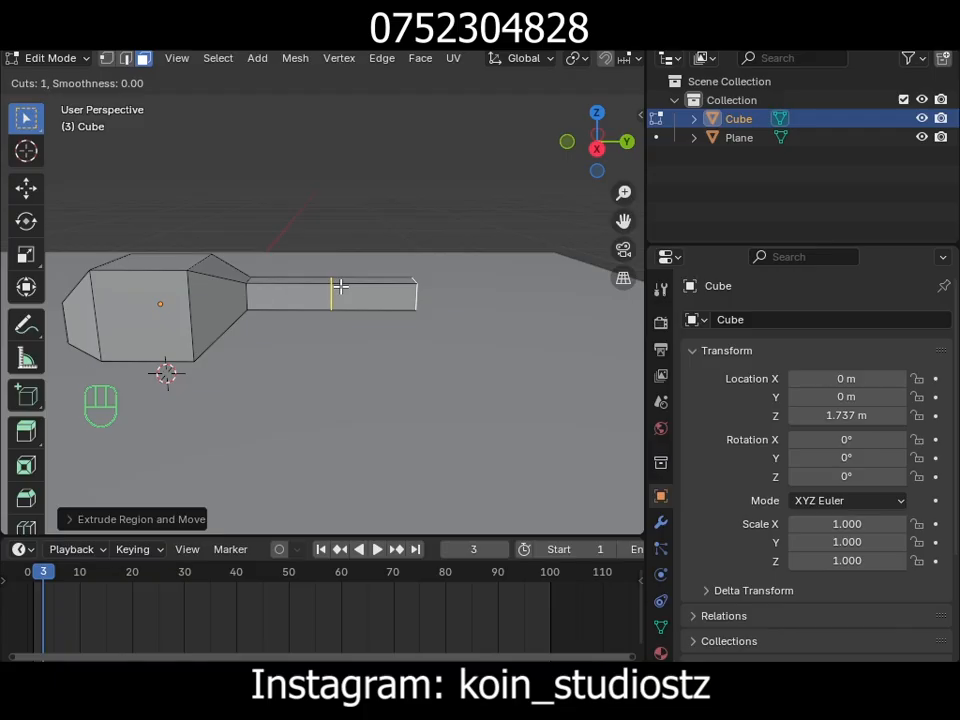
key("Escape")
- Lengthen the tail boom by moving its end face further out along the Y axis
left_click_drag(340, 287, 306, 293, "alt")
scroll(398, 309, "up", 3)
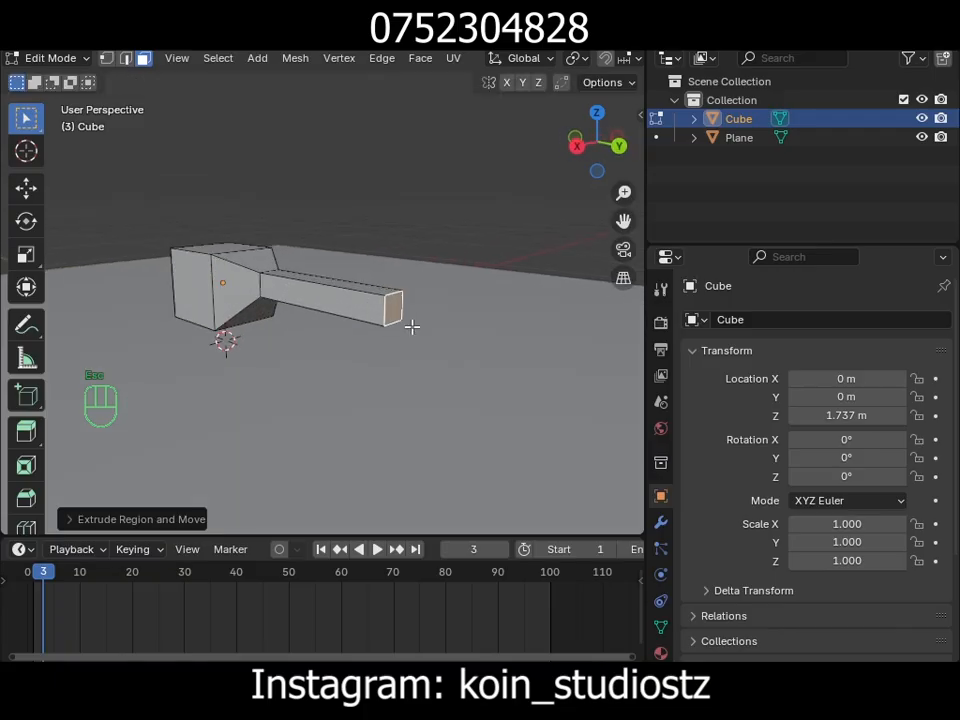
key("g")
key("y")
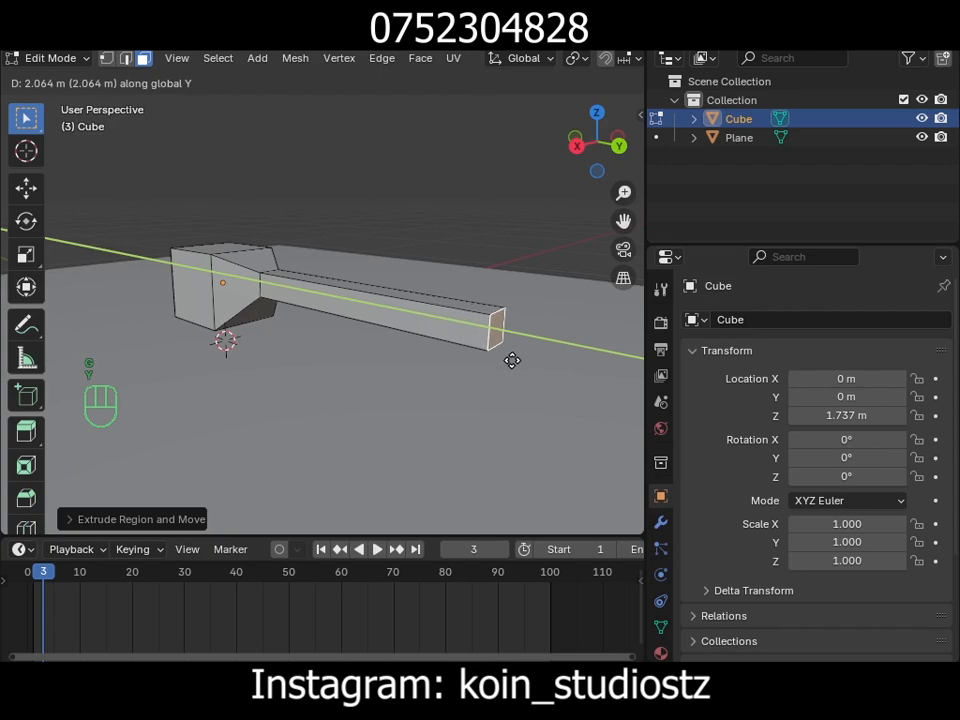
left_click(466, 343)
- Add two evenly spaced loop cuts across the tail boom without sliding them
left_click_drag(306, 321, 407, 314, "alt")
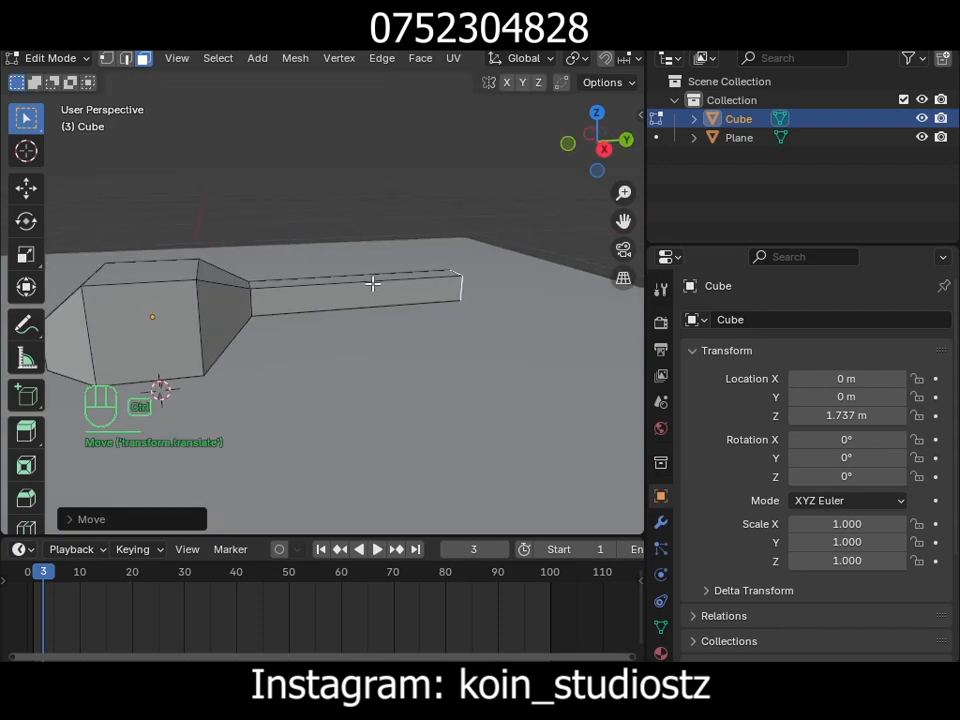
key("ctrl+r")
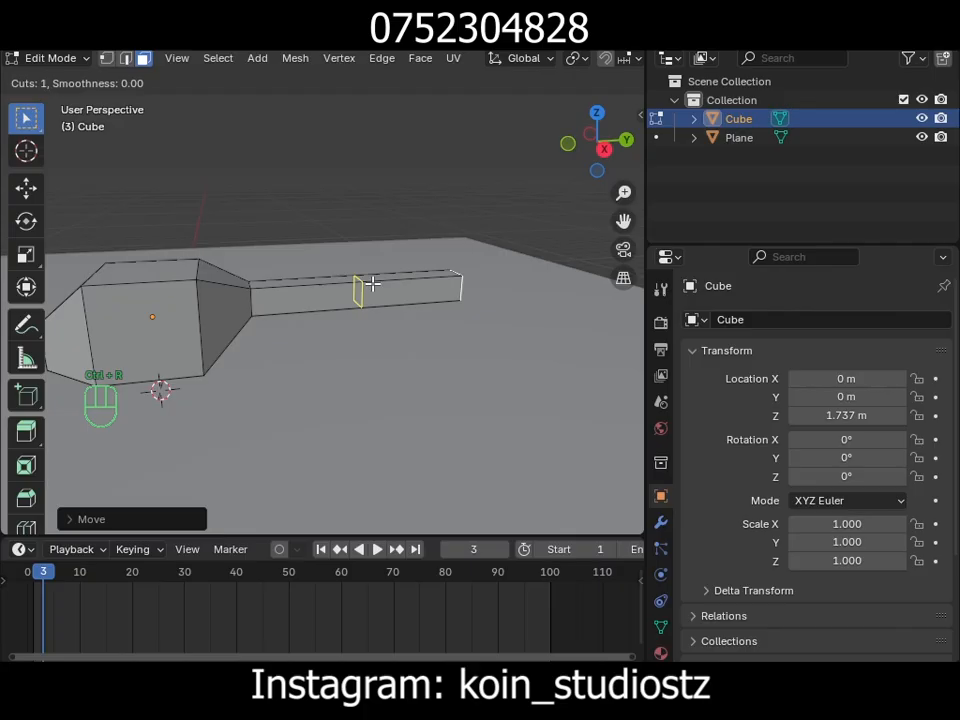
key("KP_2")
left_click(375, 281)
right_click(420, 289)
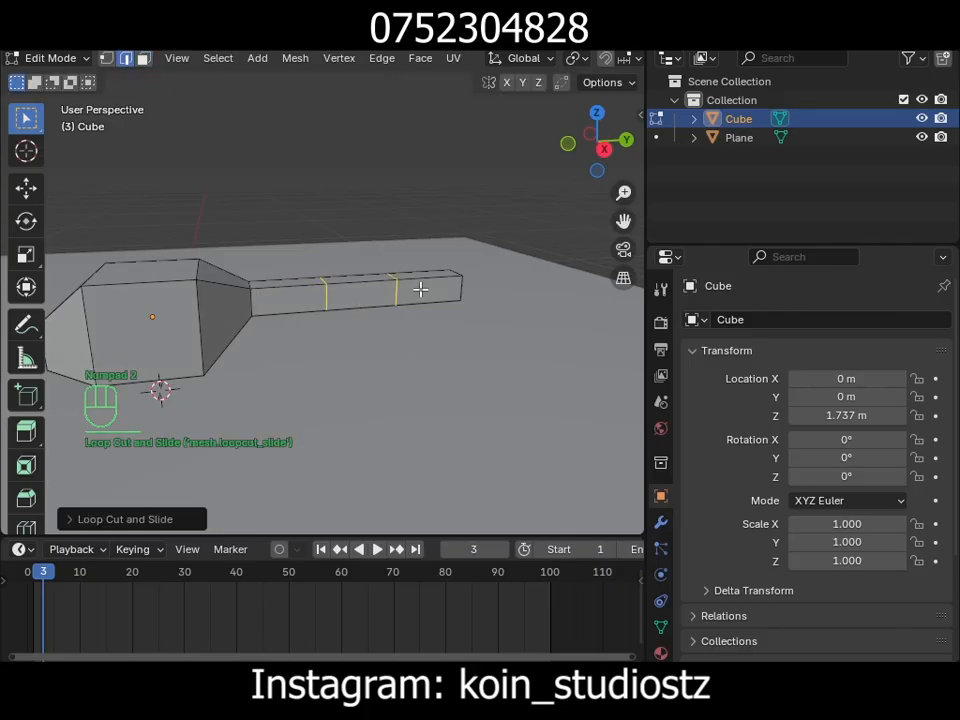
- Spread the two loop cuts toward the boom's ends by scaling them to about 2.17 along Y
key("s")
key("x")
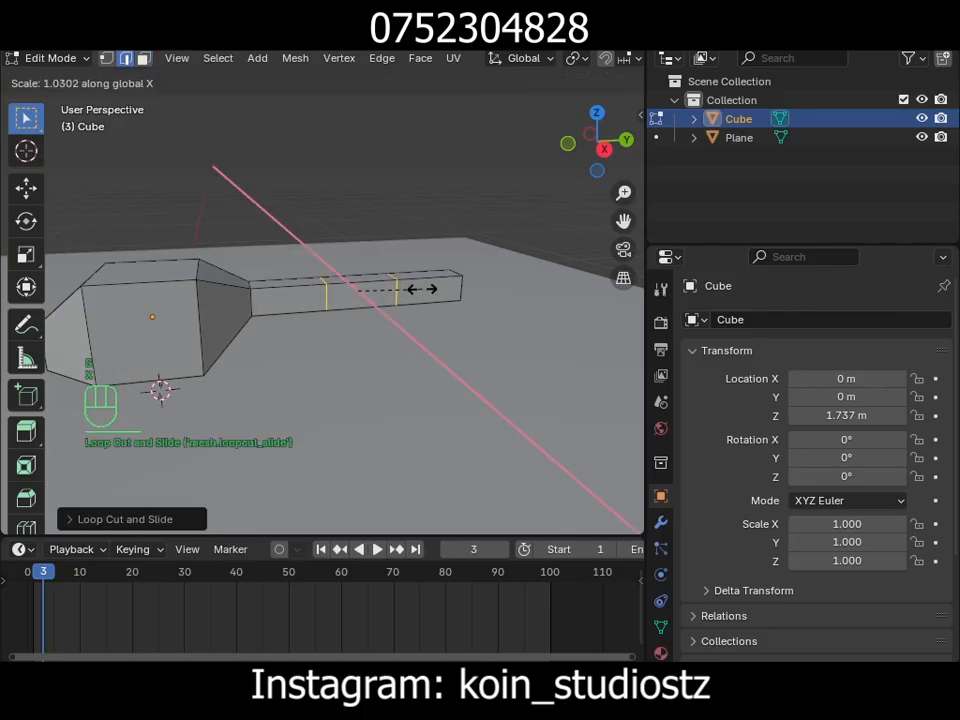
key("y")
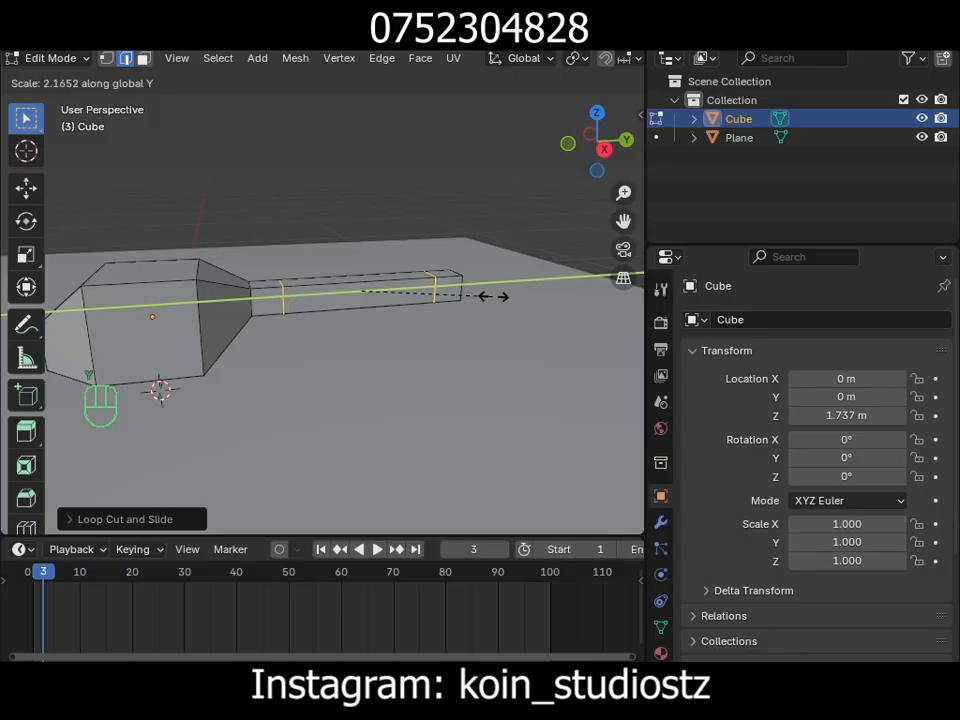
left_click(497, 295)
- Extrude the upper face of the boom's end segment upward about 0.93 m to form a tail fin
middle_click_drag(493, 294, 467, 296)
left_click(465, 297)
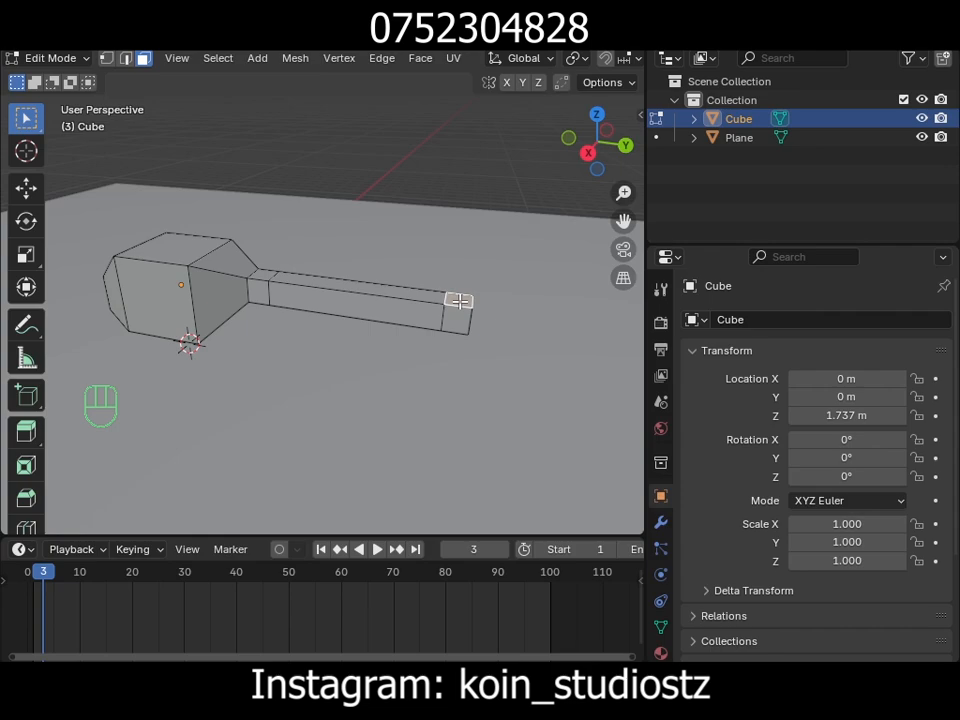
key("e")
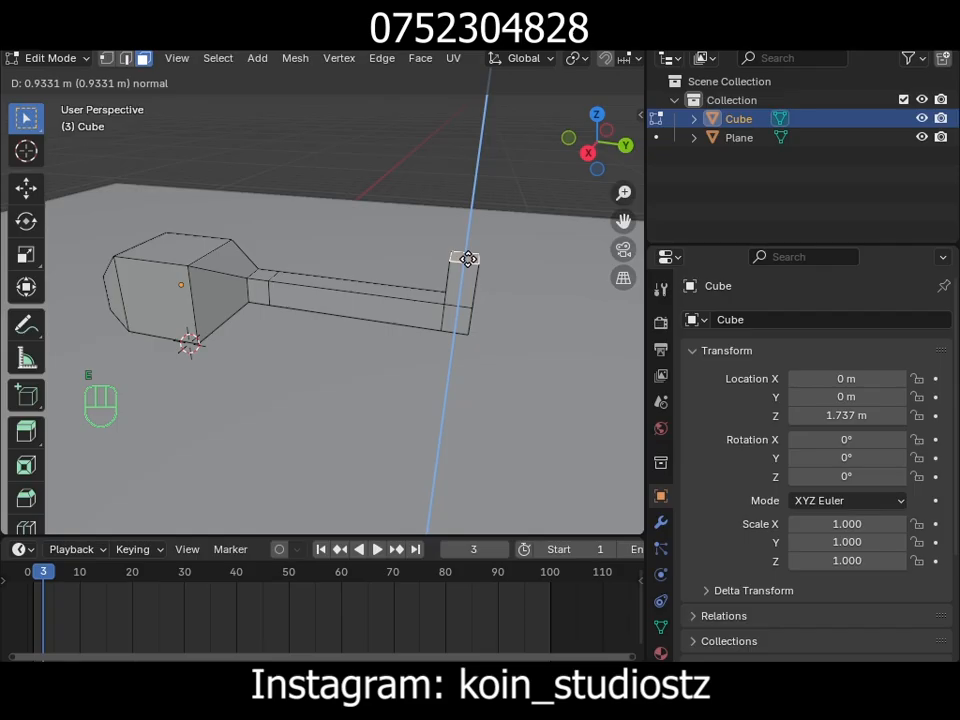
left_click(468, 259)
- Move the tail fin's top face along +Y so the fin slants backward
middle_click_drag(455, 320, 375, 333)
key("g")
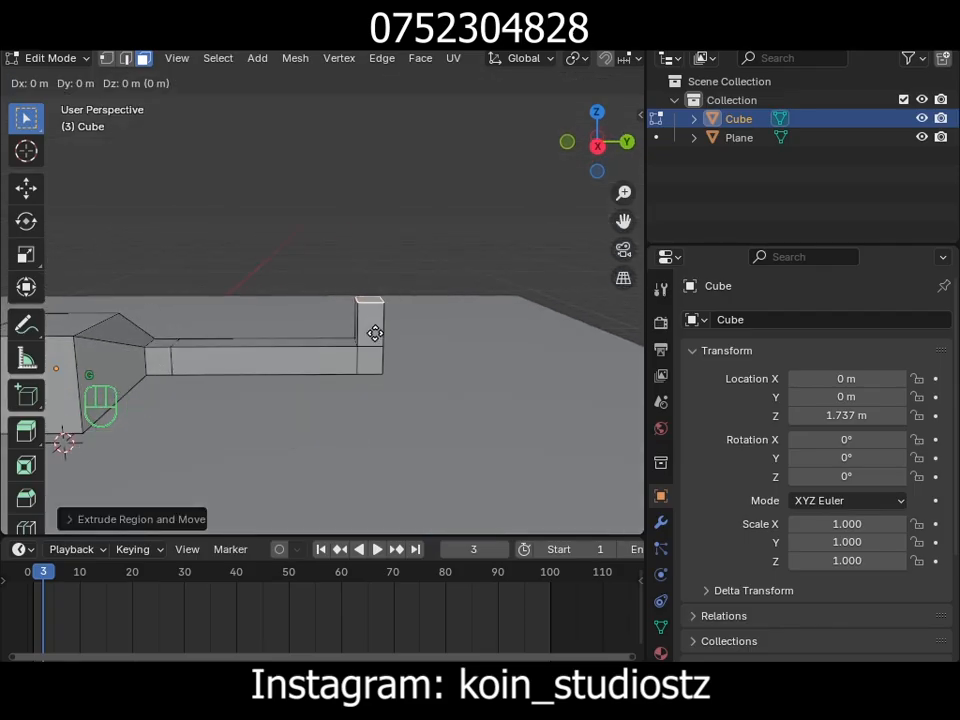
key("y")
left_click(397, 333)
- Switch to edge selection and raise the lower rear edge of the tail boom along Z
scroll(397, 334, "down", 3)
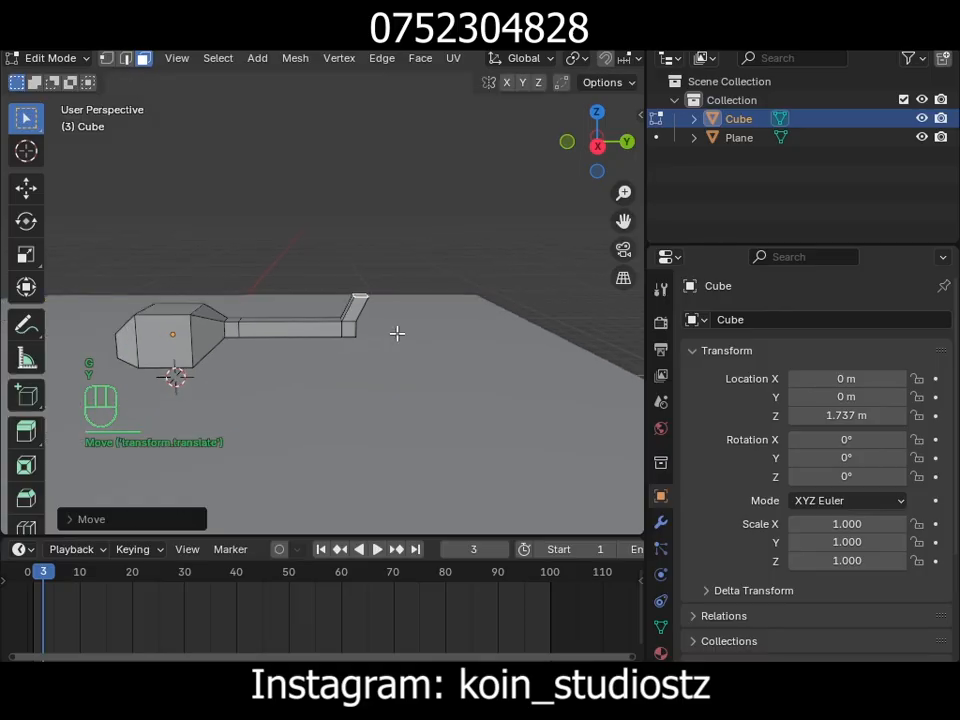
middle_click_drag(397, 334, 349, 332)
scroll(335, 328, "up", 4)
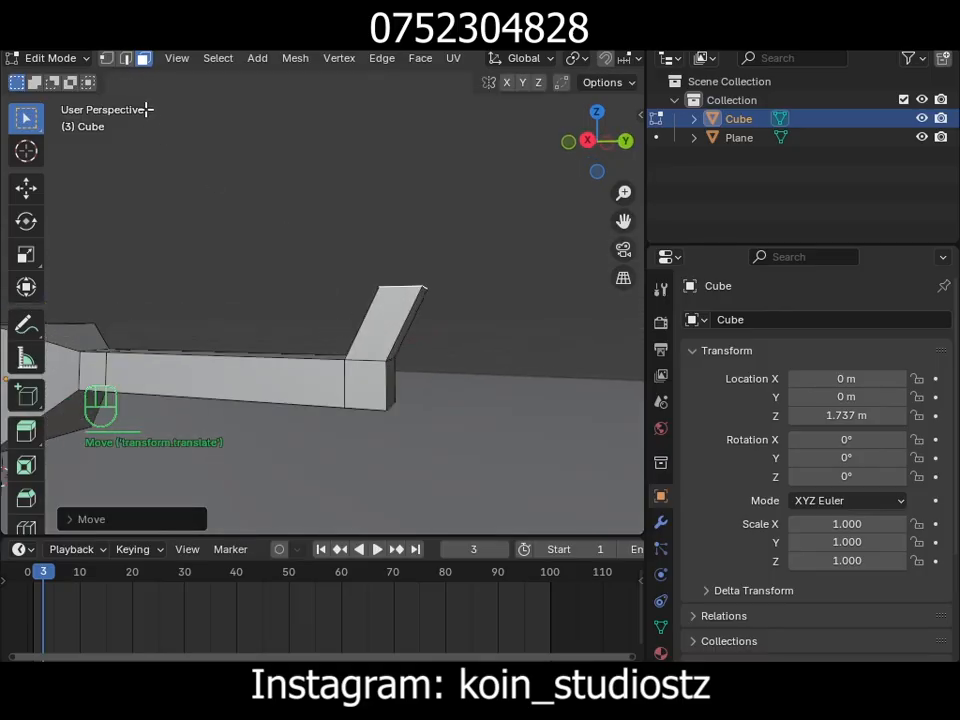
left_click(125, 58)
middle_click_drag(400, 410, 362, 393)
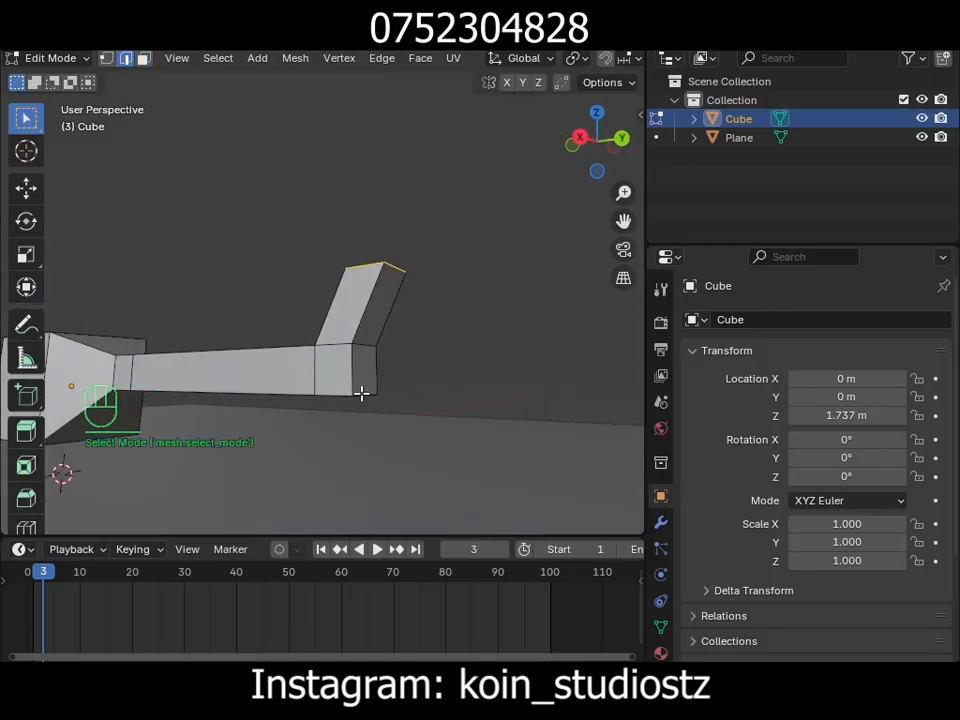
key("g")
key("z")
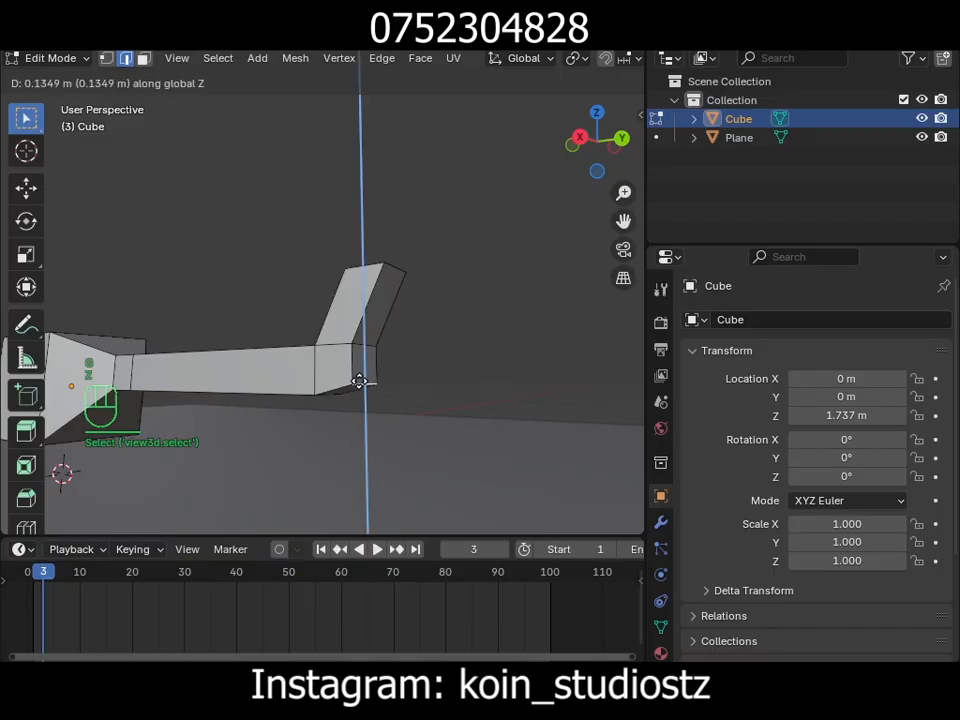
left_click(360, 373)
- Move the tail boom's lower rear edge slightly along -Y so the boom's end slants
scroll(386, 392, "up", 3)
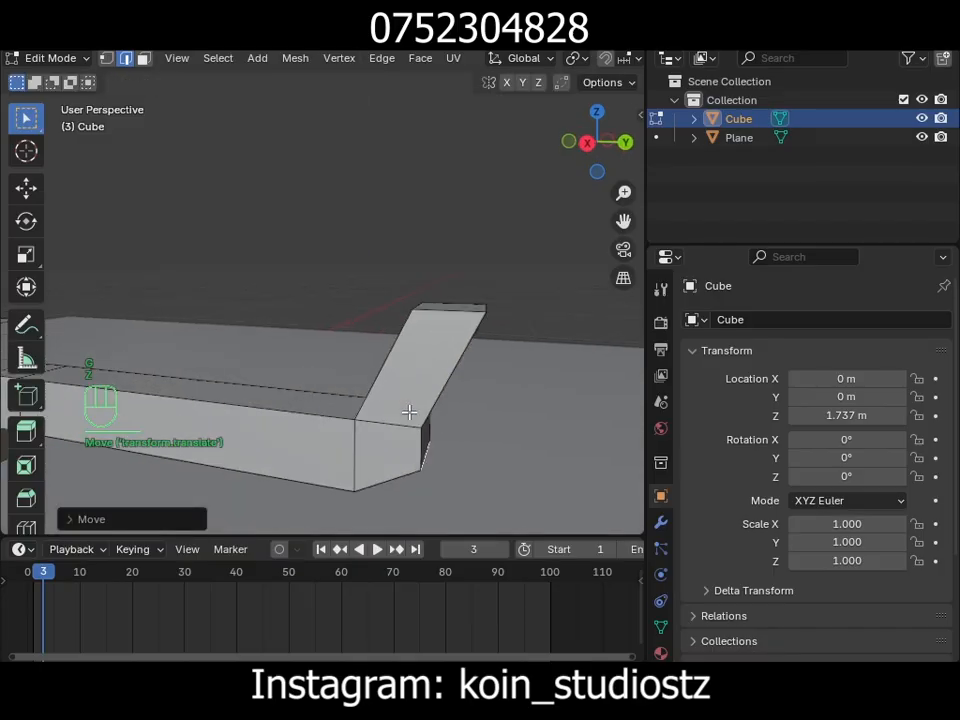
key("g")
key("y")
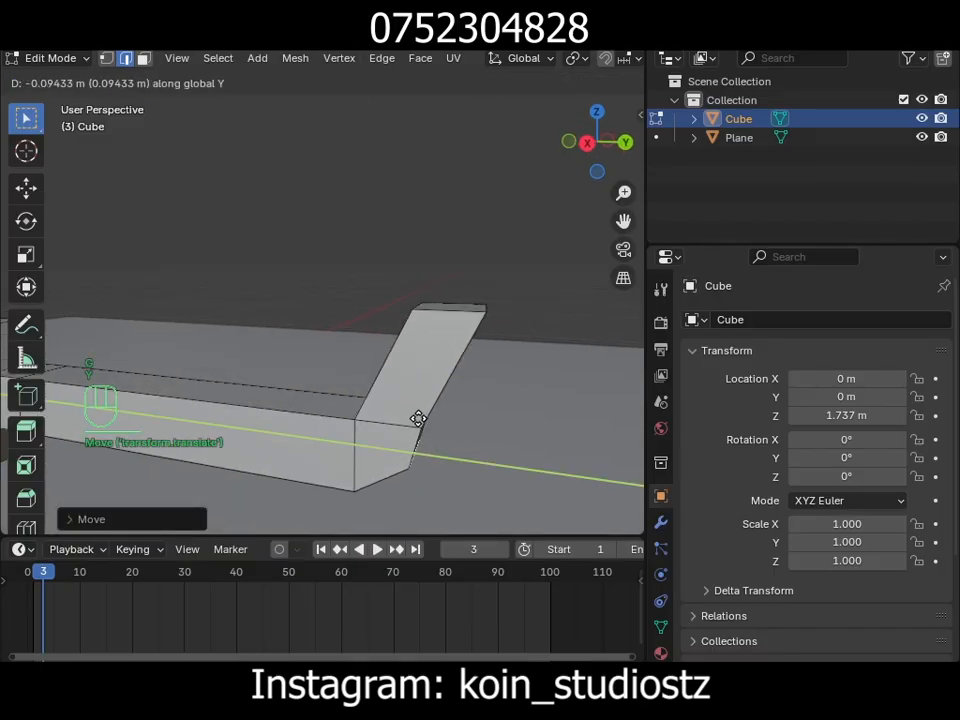
left_click(413, 420)
- Switch to face selection, then extrude the cabin's roof face and scale it inward to about 0.66
scroll(412, 418, "down", 3)
middle_click_drag(412, 418, 366, 351)
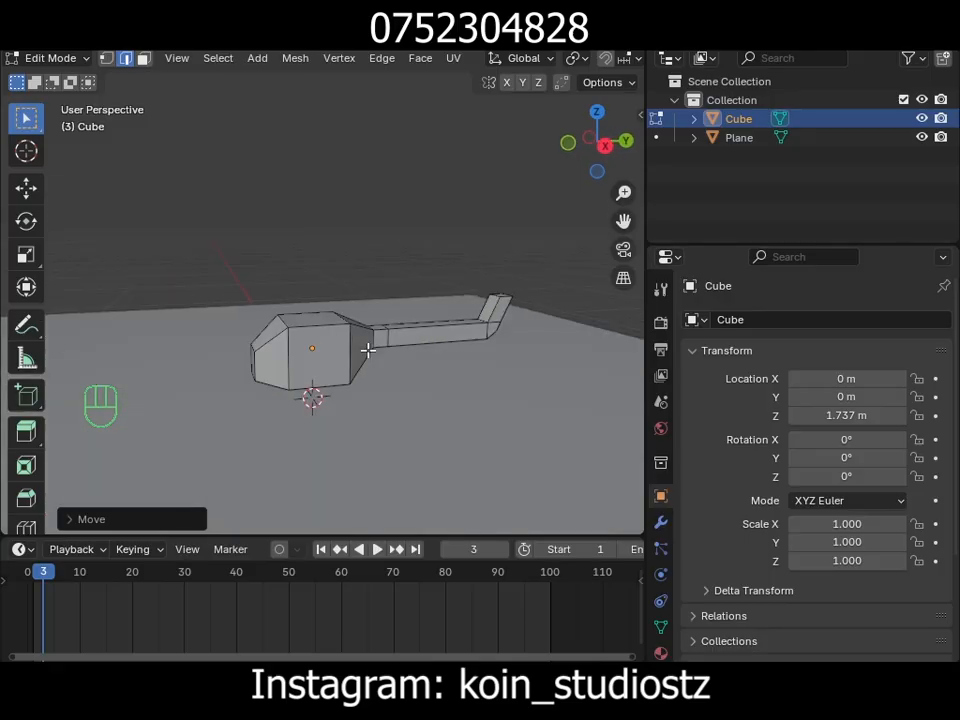
key("Tab")
middle_click_drag(446, 377, 411, 380, "alt")
scroll(426, 326, "up", 5)
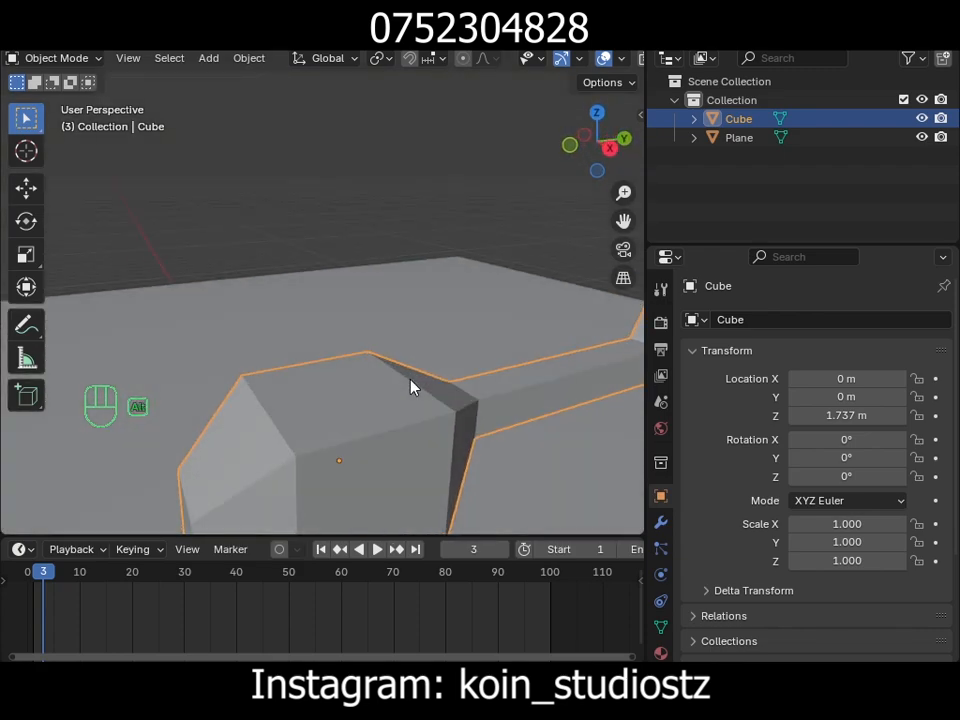
key("Tab")
left_click(336, 393)
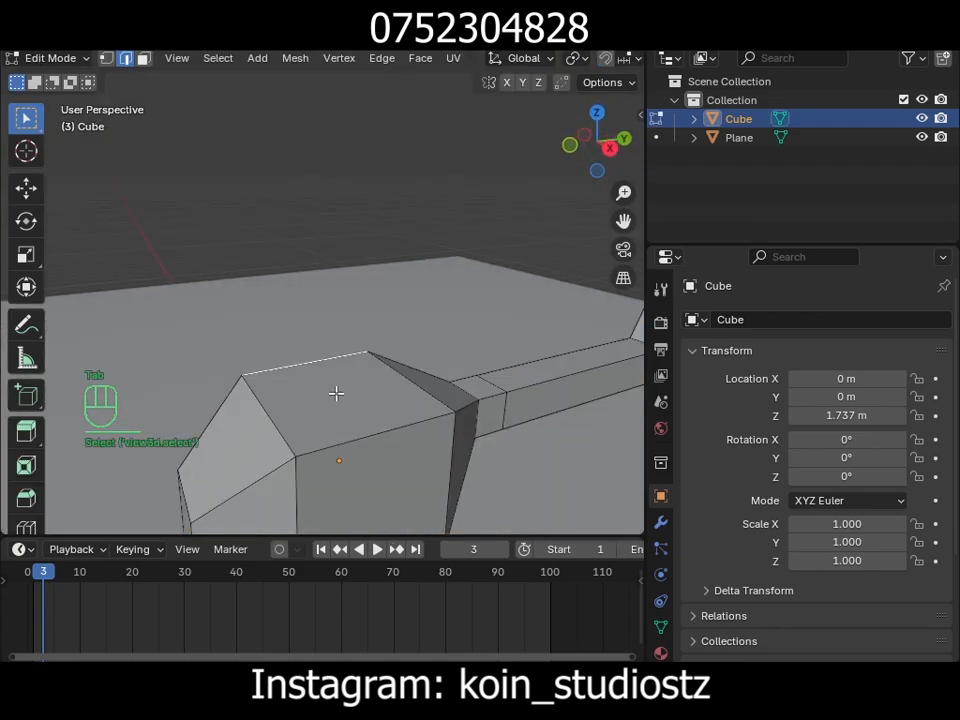
left_click(143, 58)
left_click(313, 380)
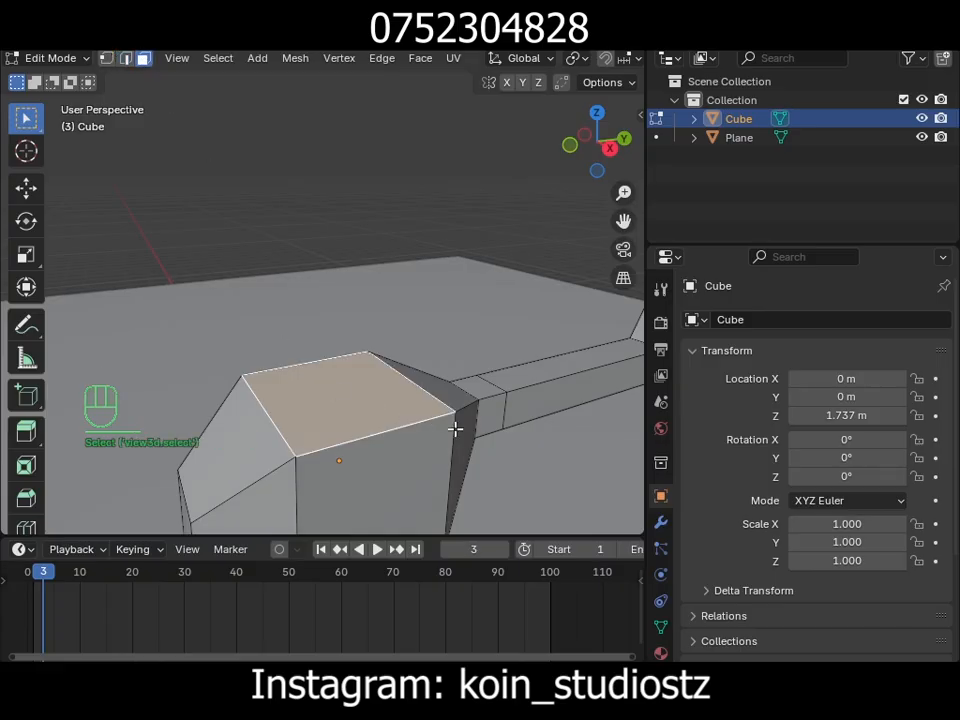
key("s")
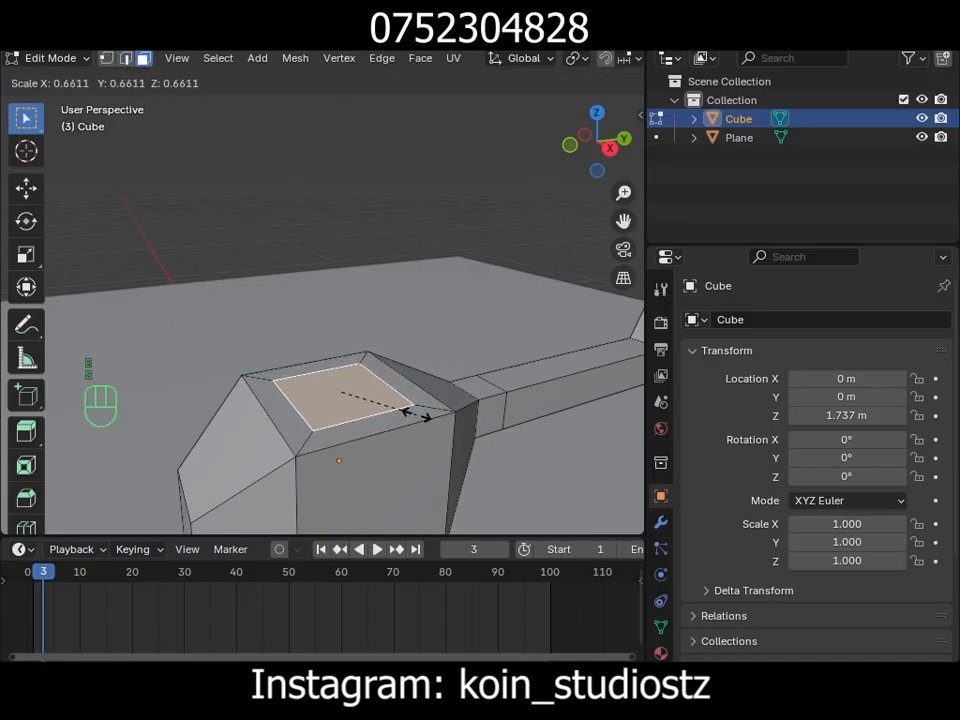
left_click(411, 411)
- Raise the inset roof face slightly along Z to give the roof a sloped rim
key("e")
key("z")
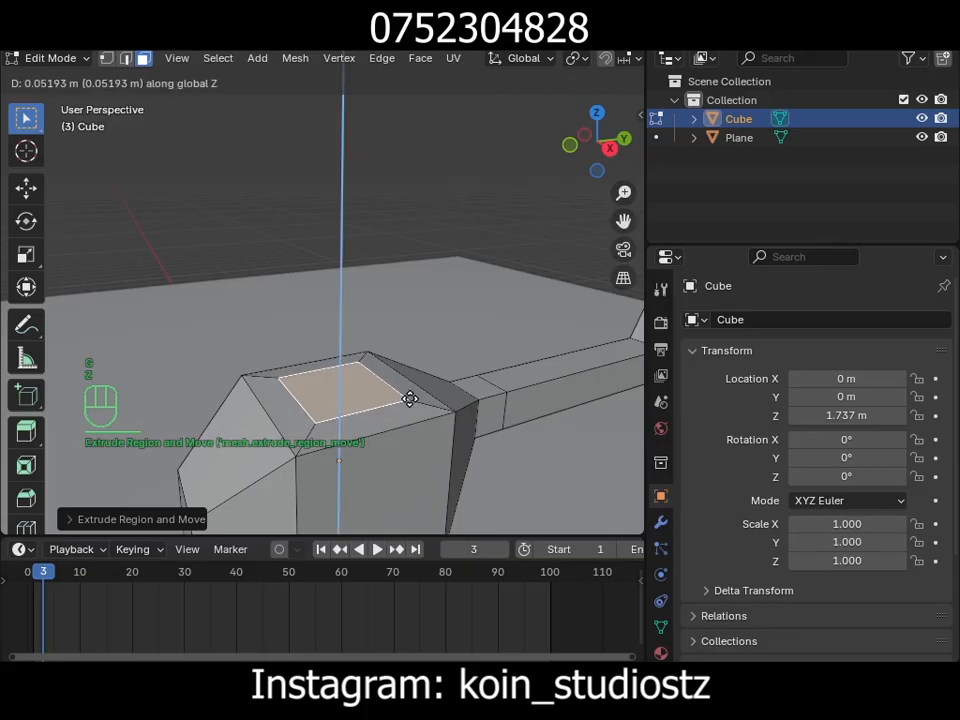
left_click(410, 396)
- Extrude and scale the raised roof face inward twice, the second time to about 0.69
key("e")
key("s")
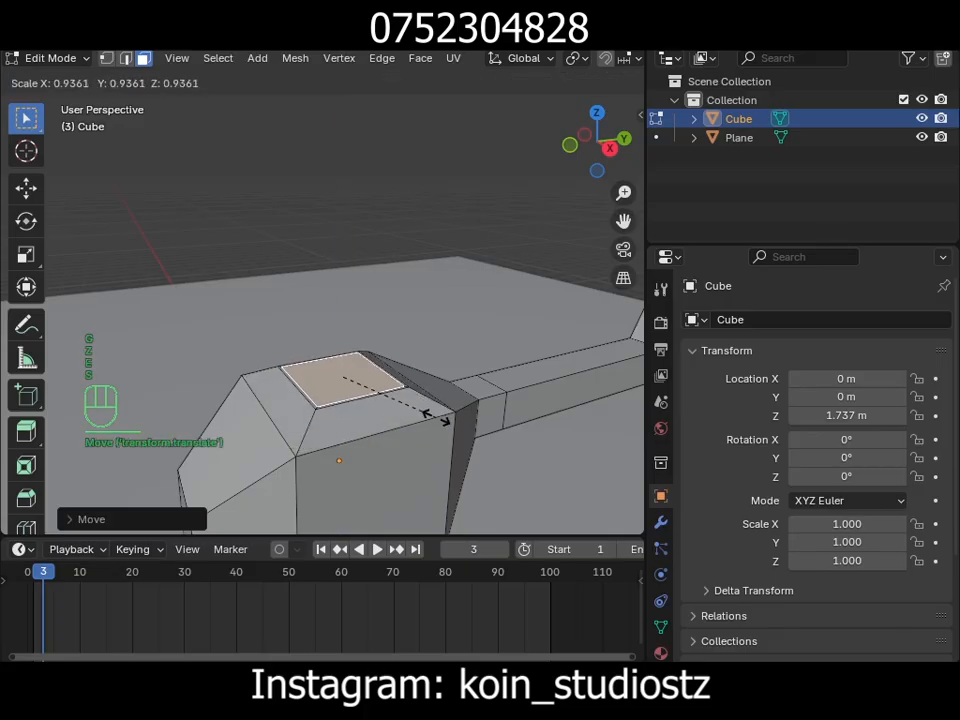
left_click(384, 386)
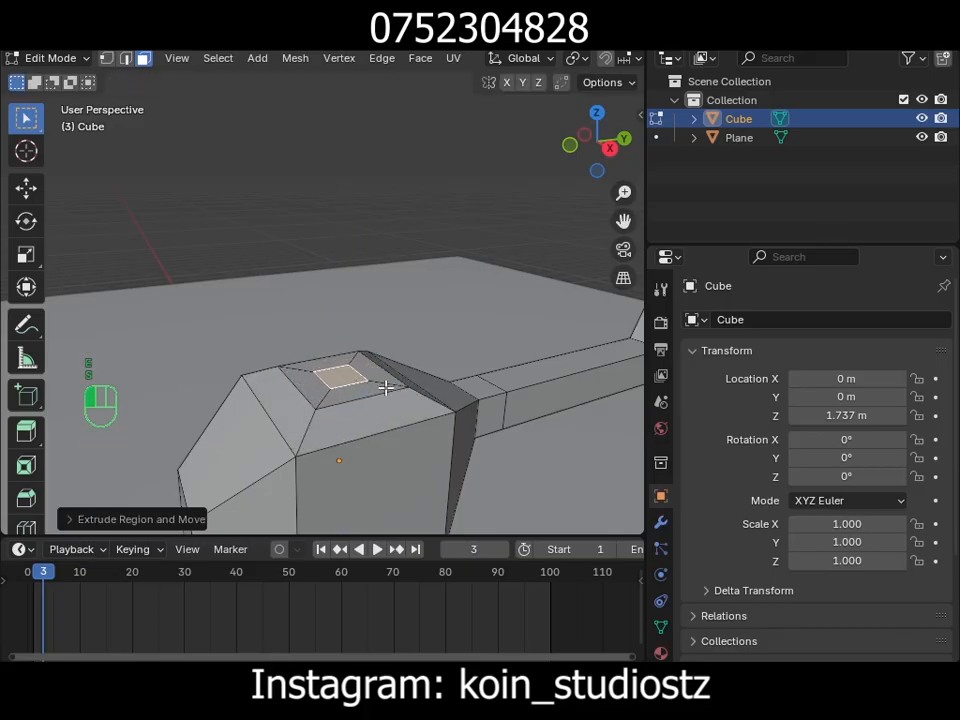
key("e")
key("s")
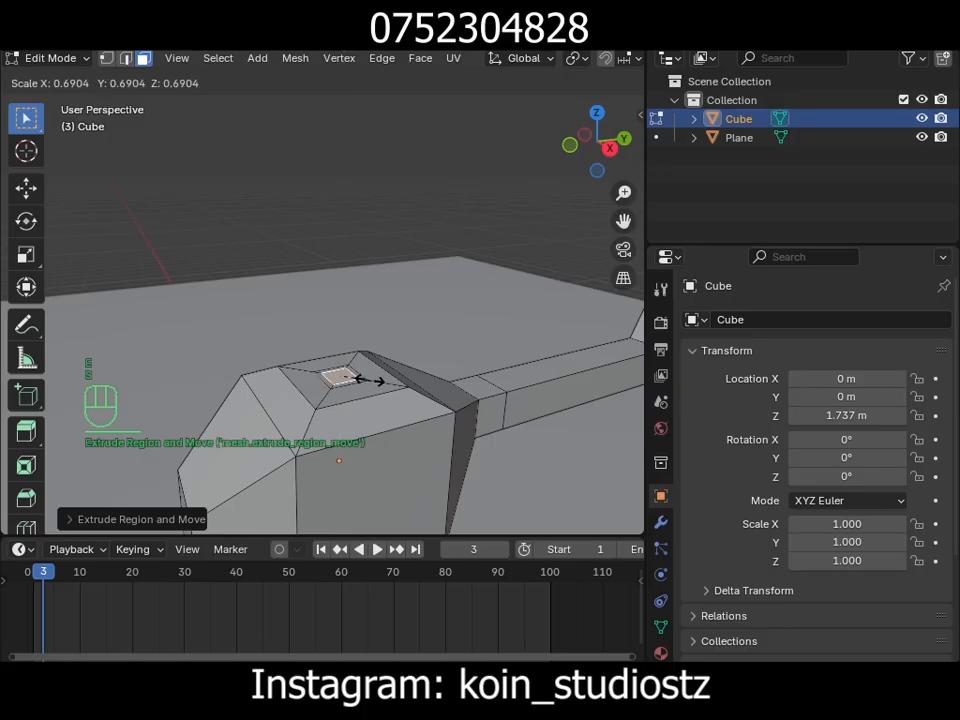
left_click(367, 386)
- Extrude the small central roof face downward into the cabin to form a square recess, and return to Object Mode
left_click_drag(365, 390, 350, 350, "alt")
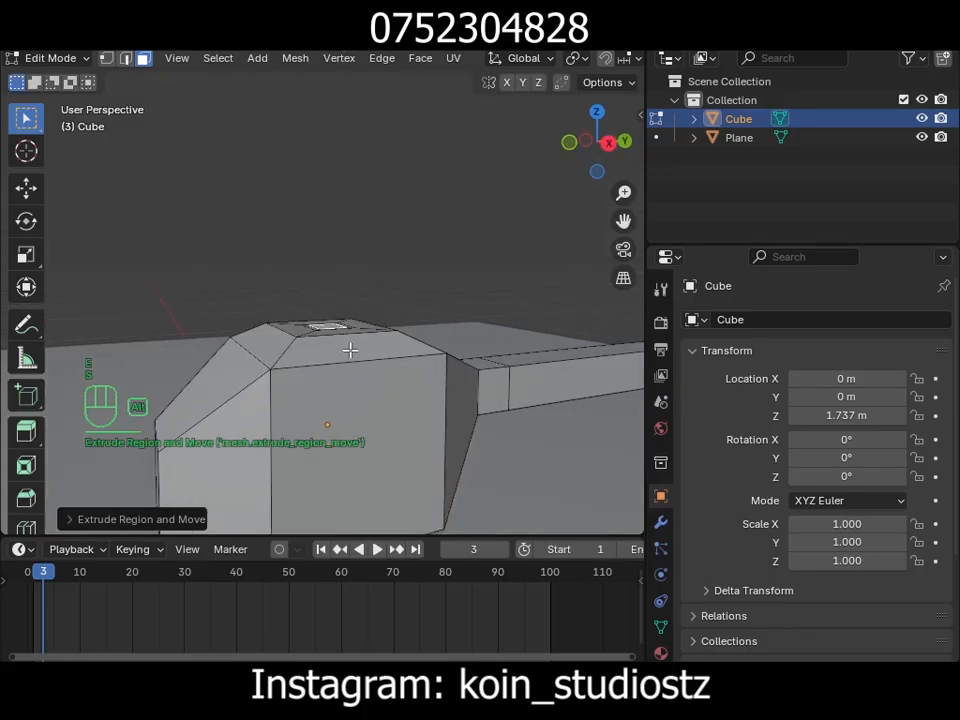
key("e")
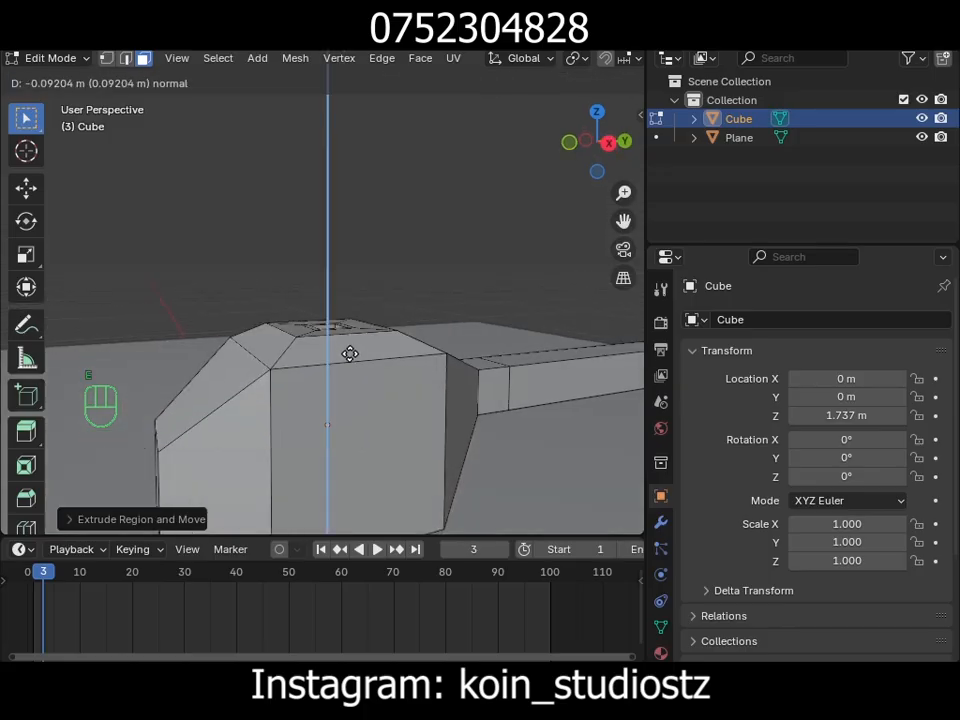
left_click(349, 335)
left_click_drag(349, 332, 360, 259, "alt")
key("Tab")
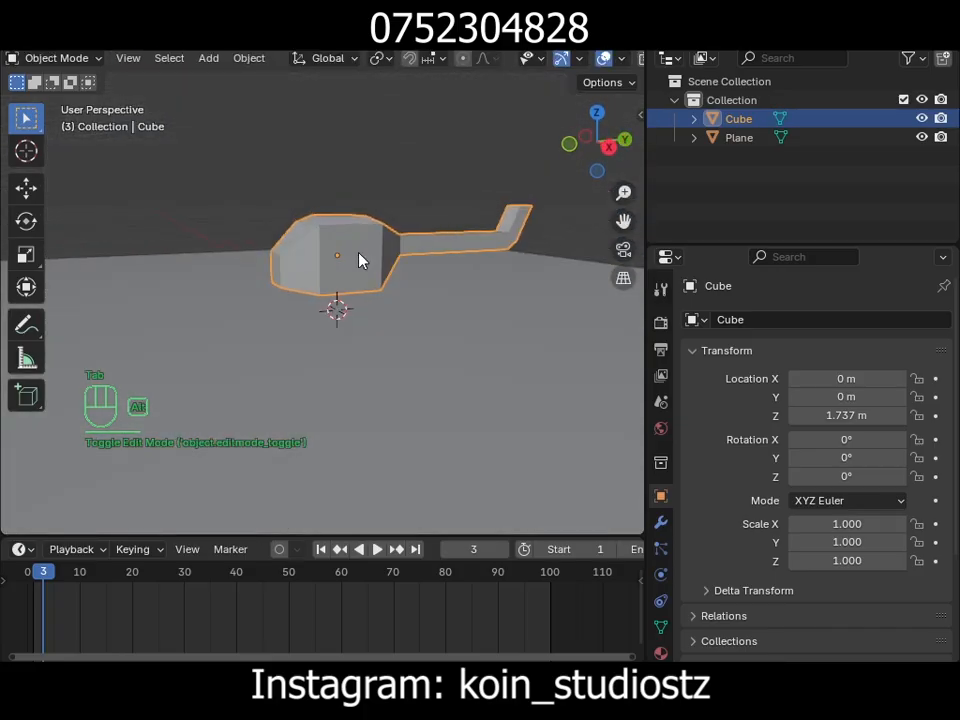
- Place the 3D cursor inside the square recess on the cabin roof
scroll(339, 274, "up", 5)
left_click_drag(331, 320, 352, 372, "alt")
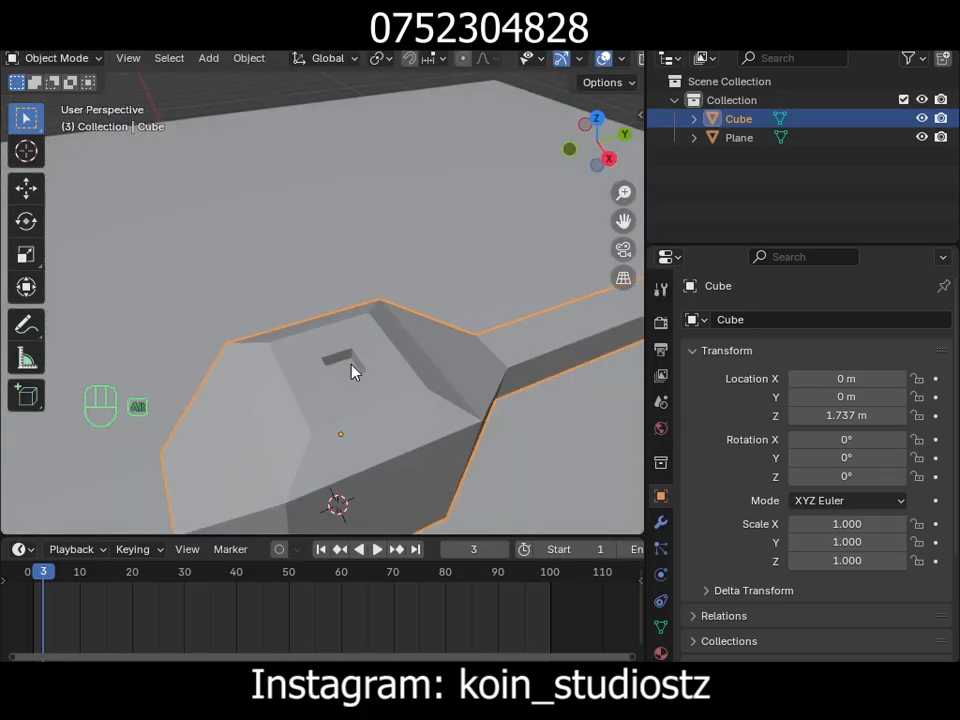
key("Tab")
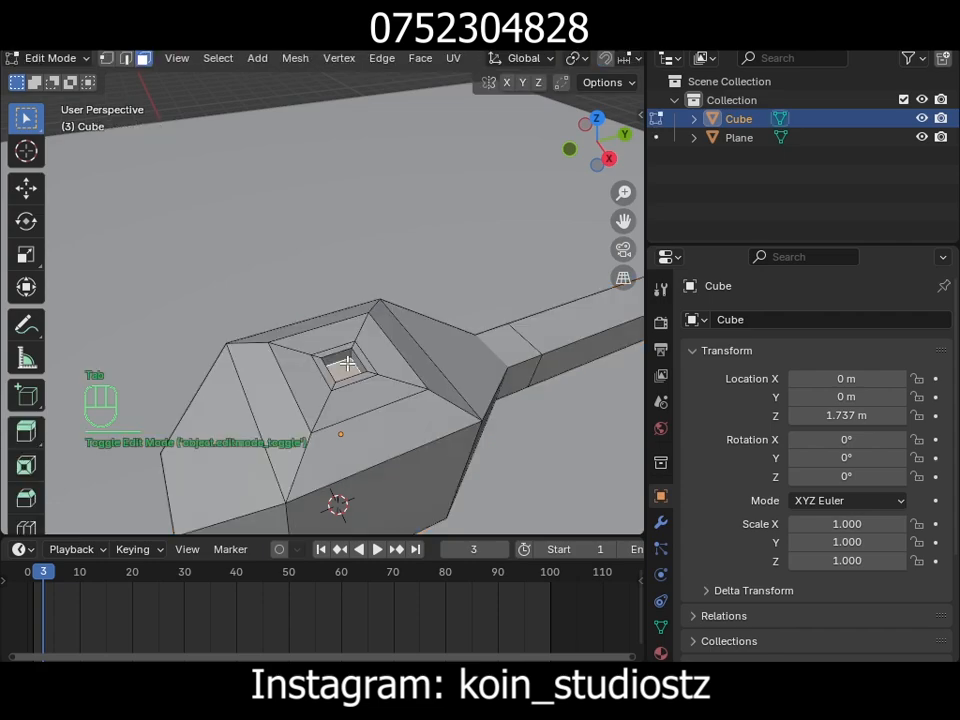
key("Tab")
right_click(347, 364, "shift")
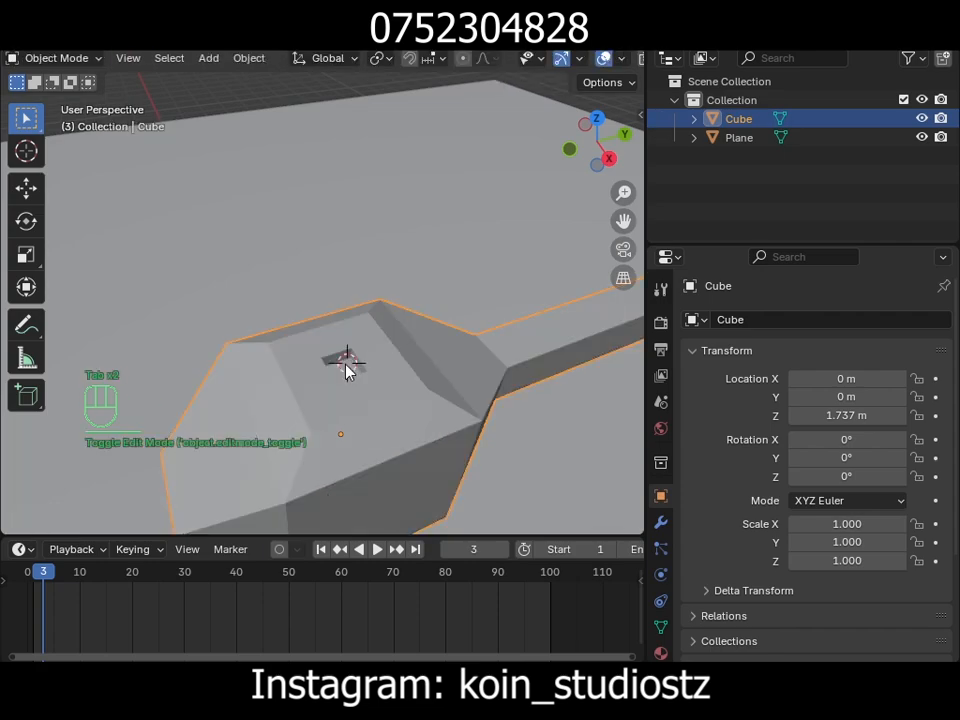
- Add a cylinder mesh at the 3D cursor and scale it uniformly to about 0.161
key("shift+a")
mouse_move(316, 316)
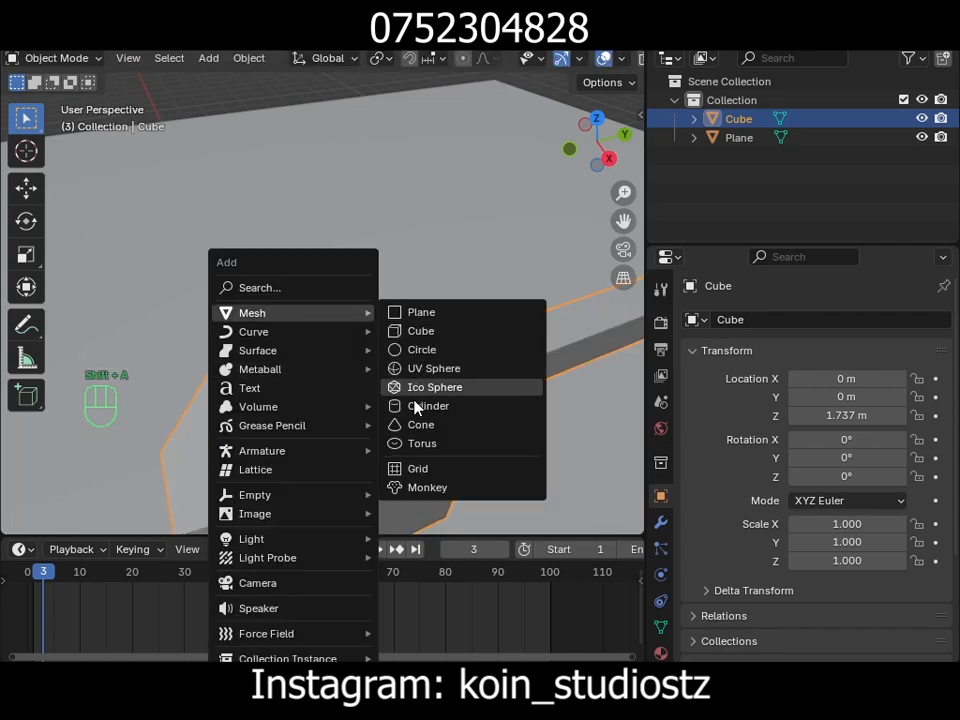
left_click(420, 406)
key("s")
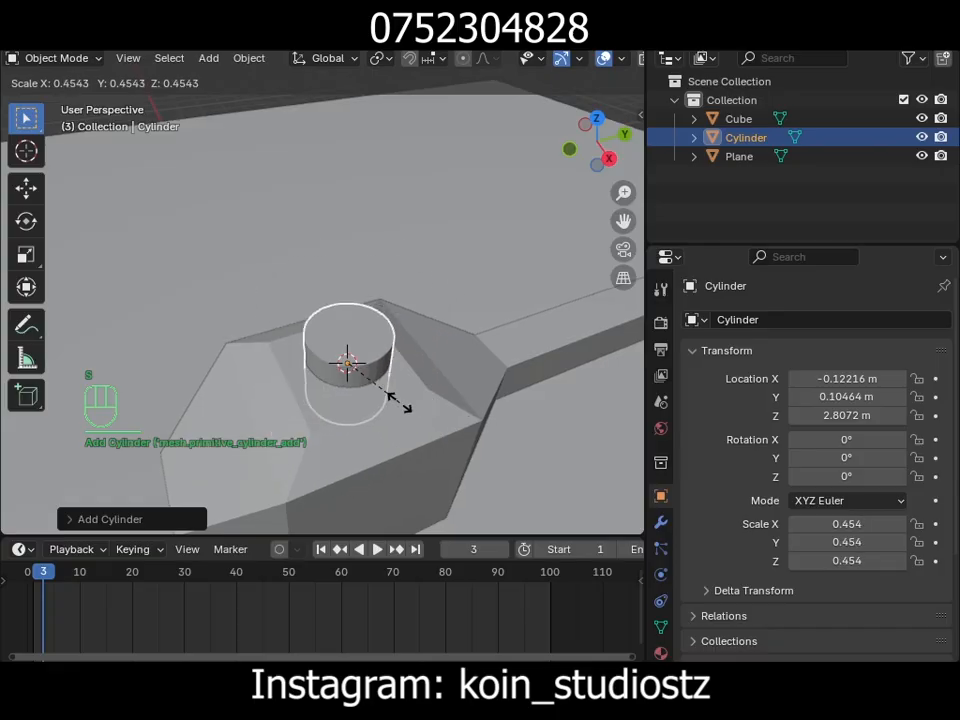
left_click(362, 350)
- Stretch the cylinder to a Z scale of about 0.713 and raise it along Z to about 3.34 m
middle_click_drag(362, 350, 375, 326)
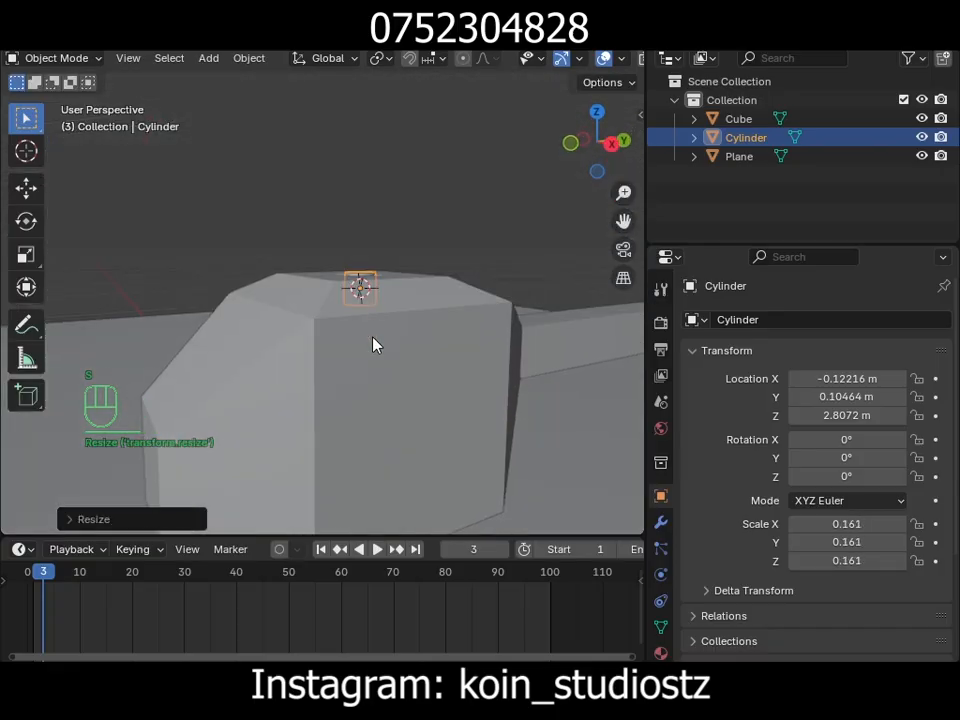
key("s")
key("z")
left_click(412, 441)
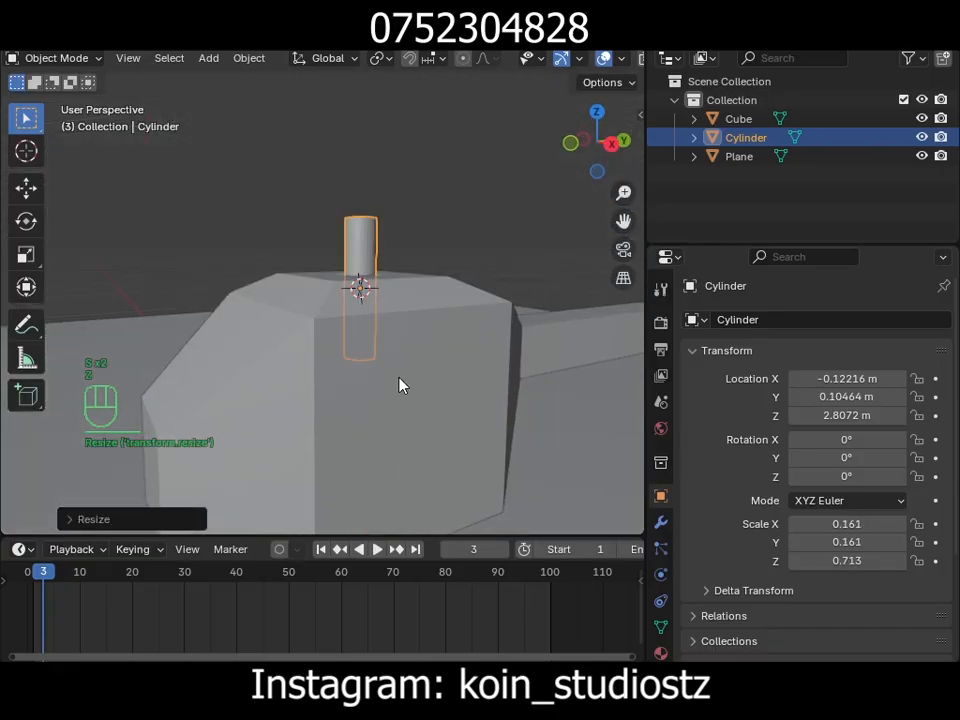
key("g")
key("z")
left_click(404, 331)
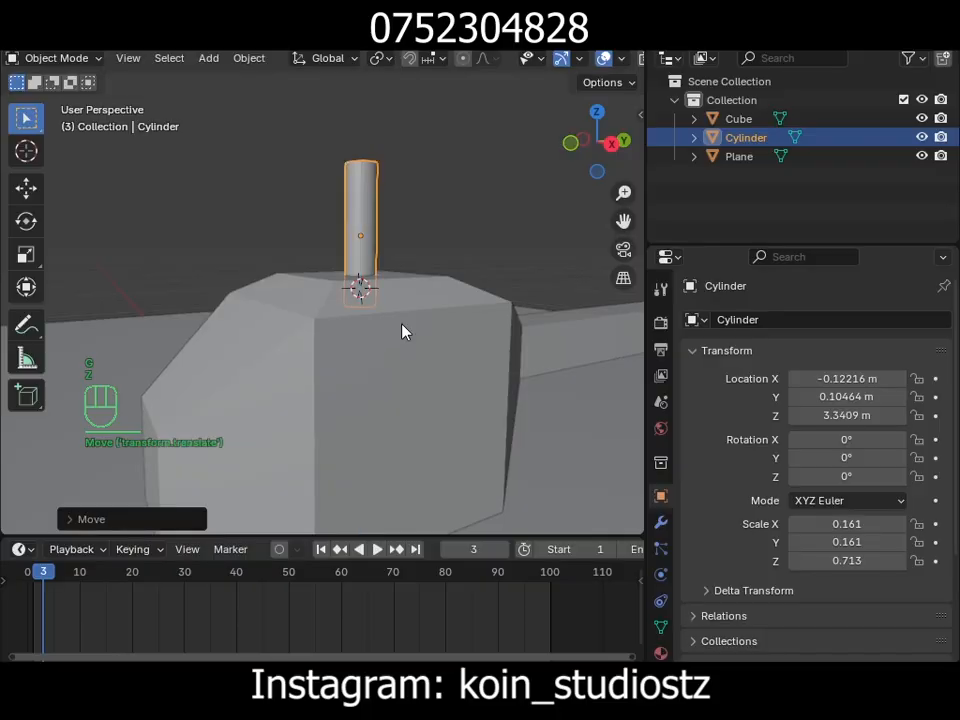
- Move the cylinder over the roof recess, to about X 0.042 m, Y 0.06 m, Z 3.317 m
scroll(402, 325, "down", 5)
middle_click_drag(421, 317, 402, 334)
scroll(456, 391, "up", 7)
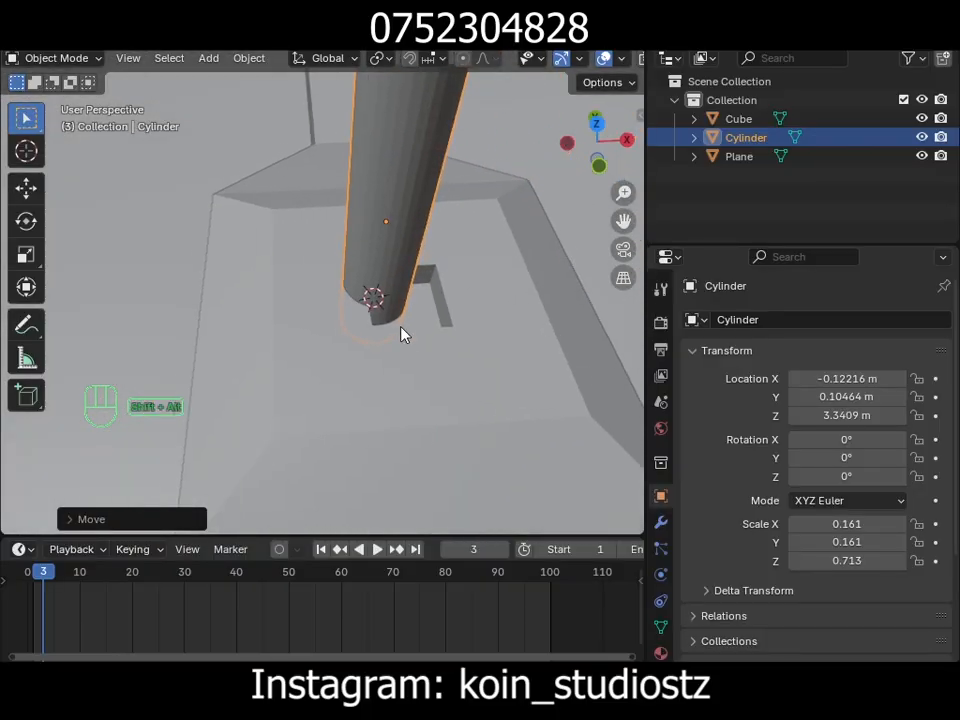
key("g")
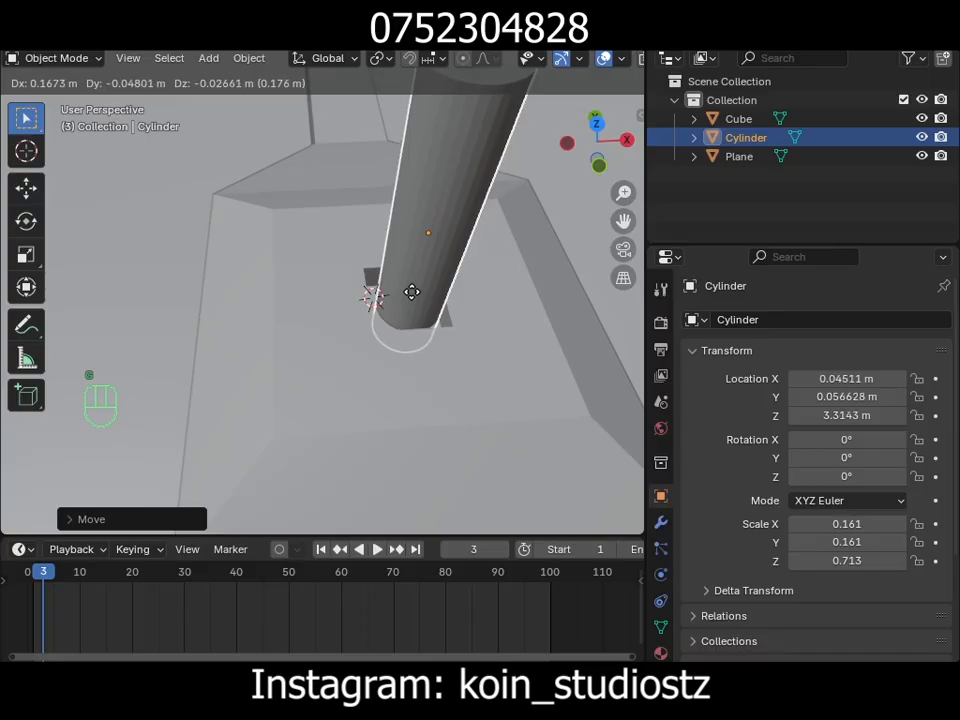
left_click(413, 300)
- Enter Edit Mode on the cylinder and scale its whole mesh down to make a thinner rotor mast
scroll(413, 300, "down", 1)
scroll(413, 300, "down", 5)
left_click_drag(413, 300, 313, 342, "alt")
scroll(271, 218, "down", 2)
scroll(392, 332, "up", 5)
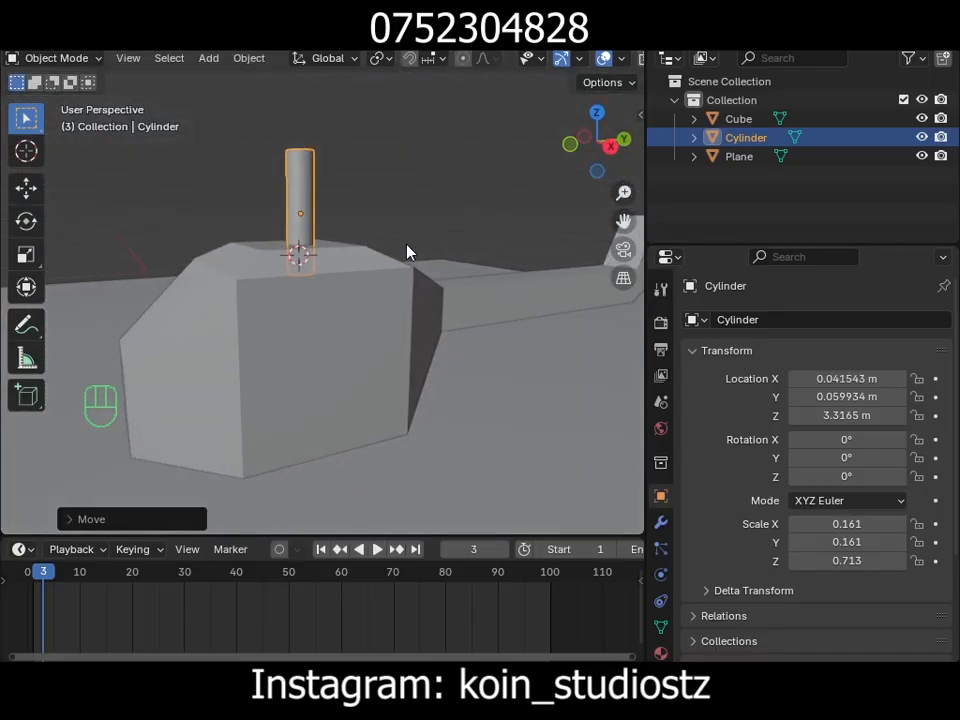
left_click_drag(411, 270, 402, 350, "alt+shift")
scroll(402, 350, "up", 3)
key("Tab")
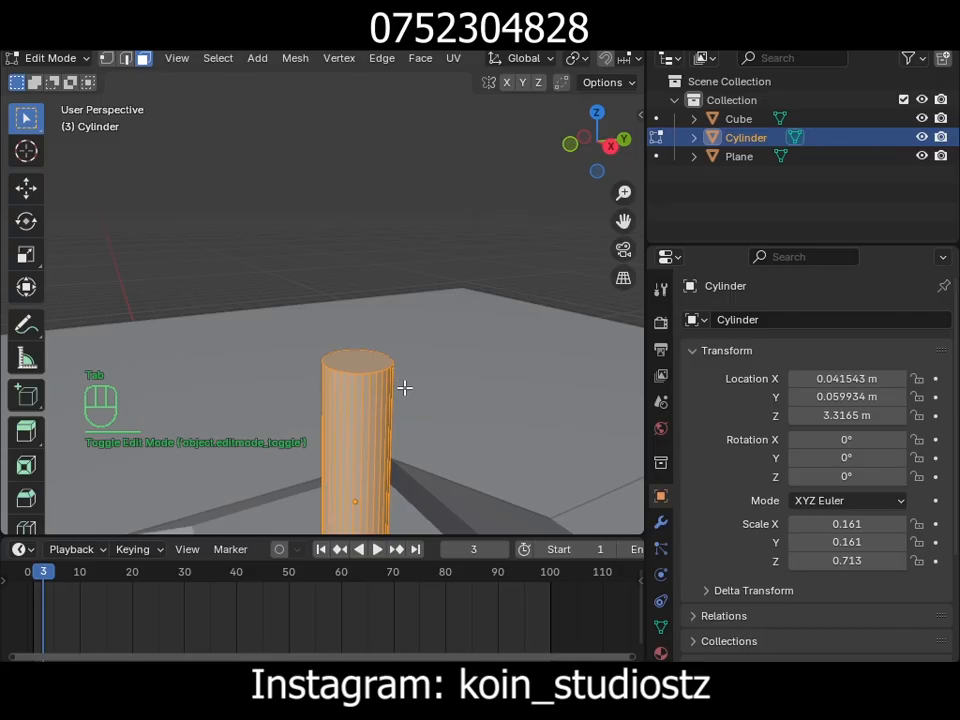
key("s")
left_click(388, 454)
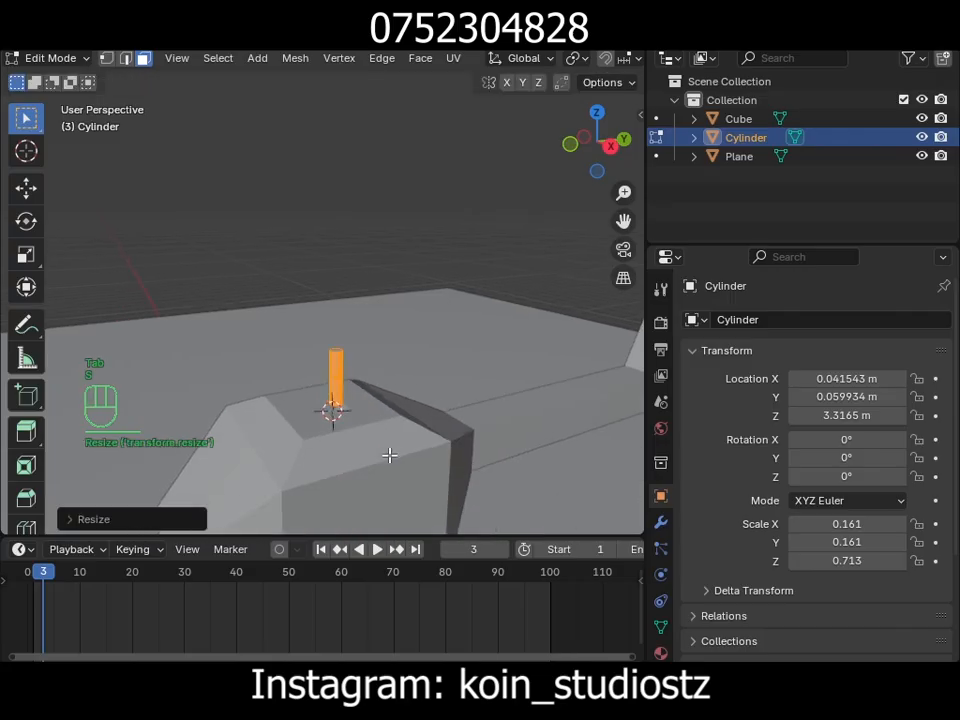
- Stretch the mast's mesh along Z to make it taller
left_click_drag(388, 454, 364, 250, "alt")
scroll(362, 401, "up", 4)
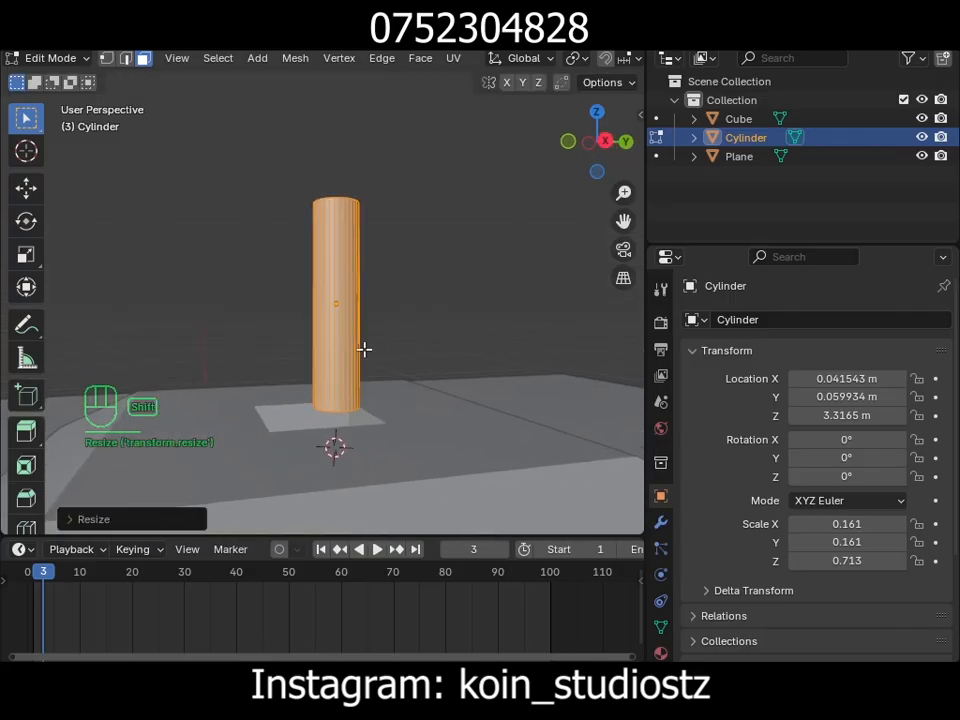
key("s")
key("z")
left_click(380, 372)
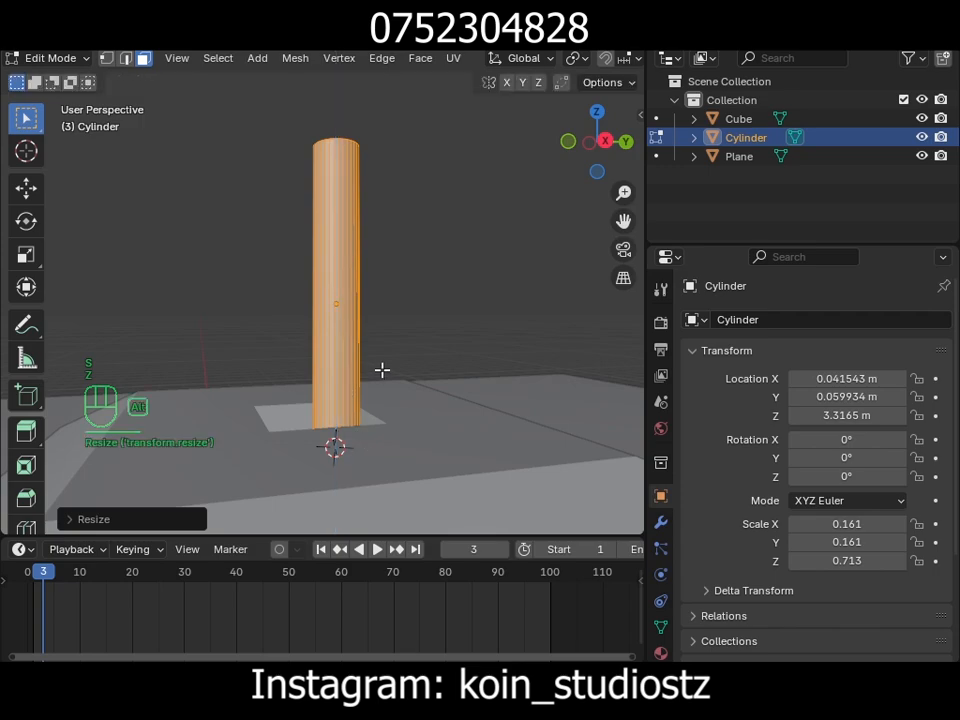
- Move the mast's mesh along Y and X to centre its base in the roof recess
left_click_drag(381, 369, 326, 311, "alt")
key("g")
key("y")
left_click(369, 364)
key("g")
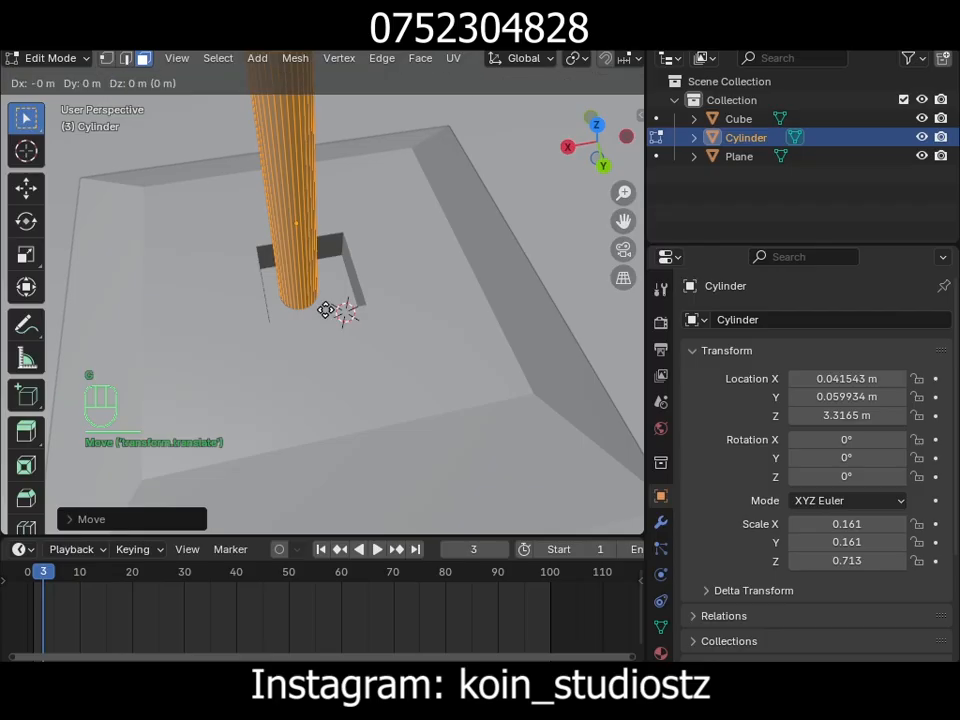
key("y")
key("x")
left_click(345, 313)
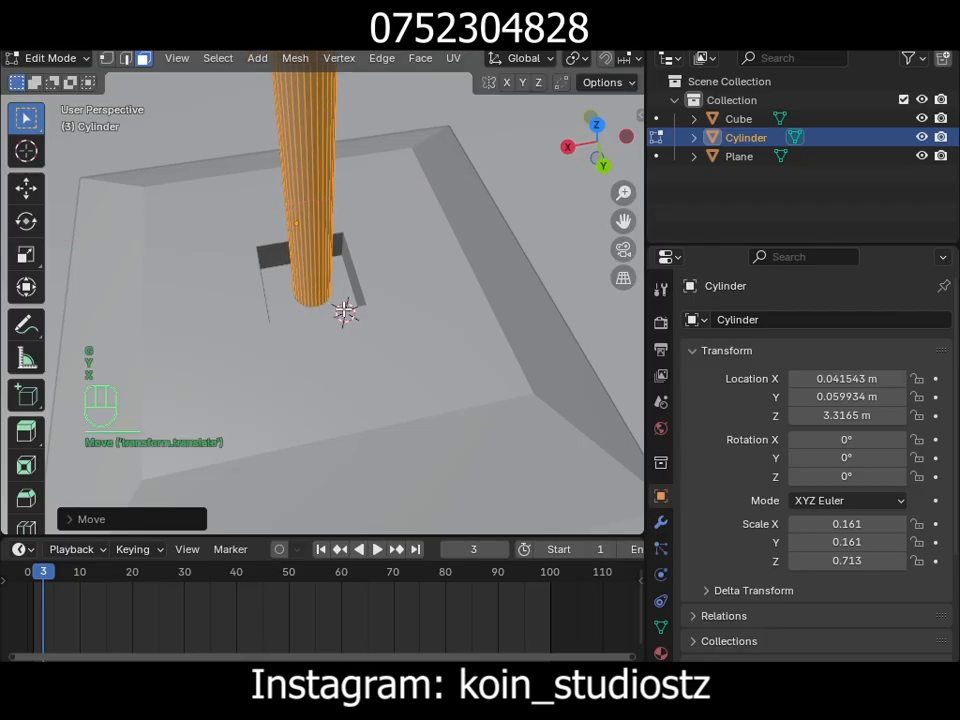
- Extrude the mast's top face and scale it outward into a wider flat rim
left_click_drag(345, 313, 452, 353, "alt")
scroll(452, 353, "up", 3)
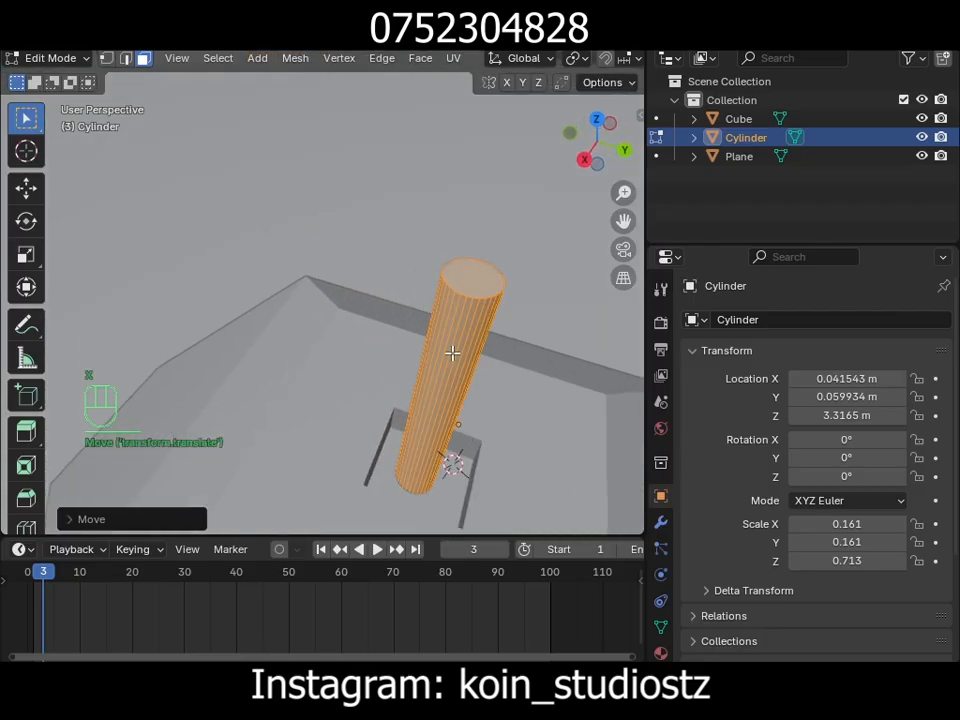
left_click(475, 282)
key("e")
key("s")
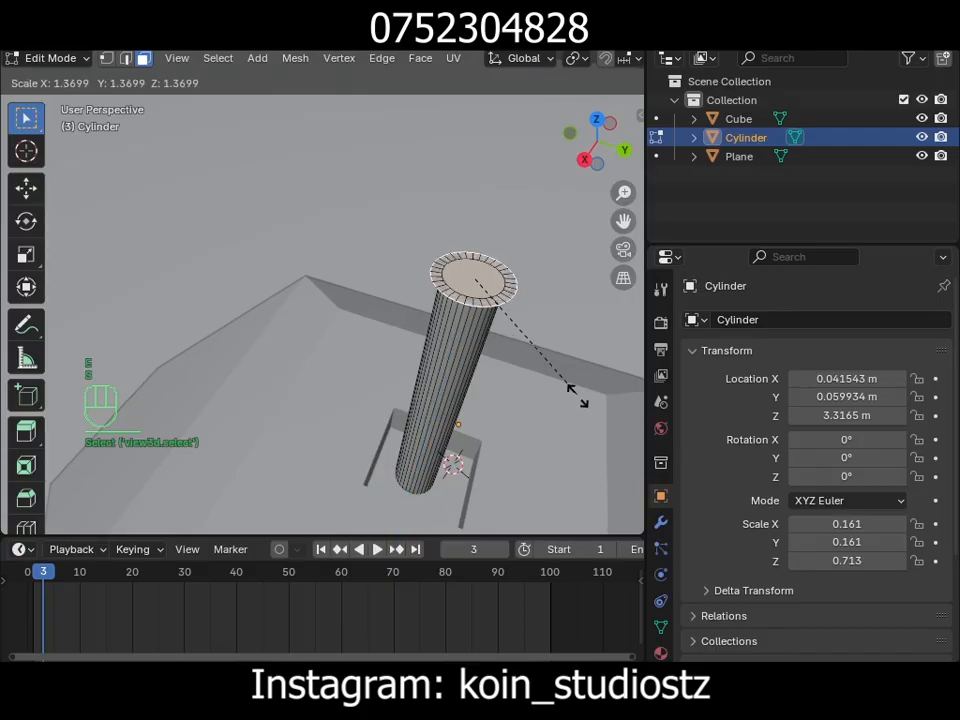
left_click(632, 426)
- Raise the widened top face slightly along Z to flare the top of the mast
scroll(580, 363, "down", 3)
middle_click_drag(580, 363, 409, 321)
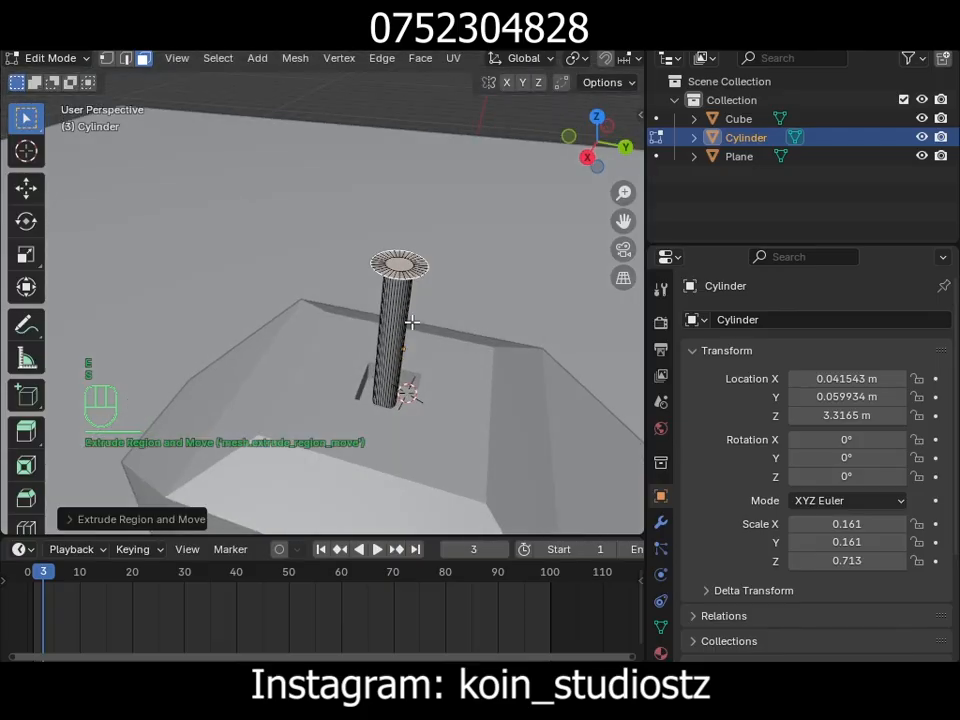
key("g")
key("z")
left_click(416, 314)
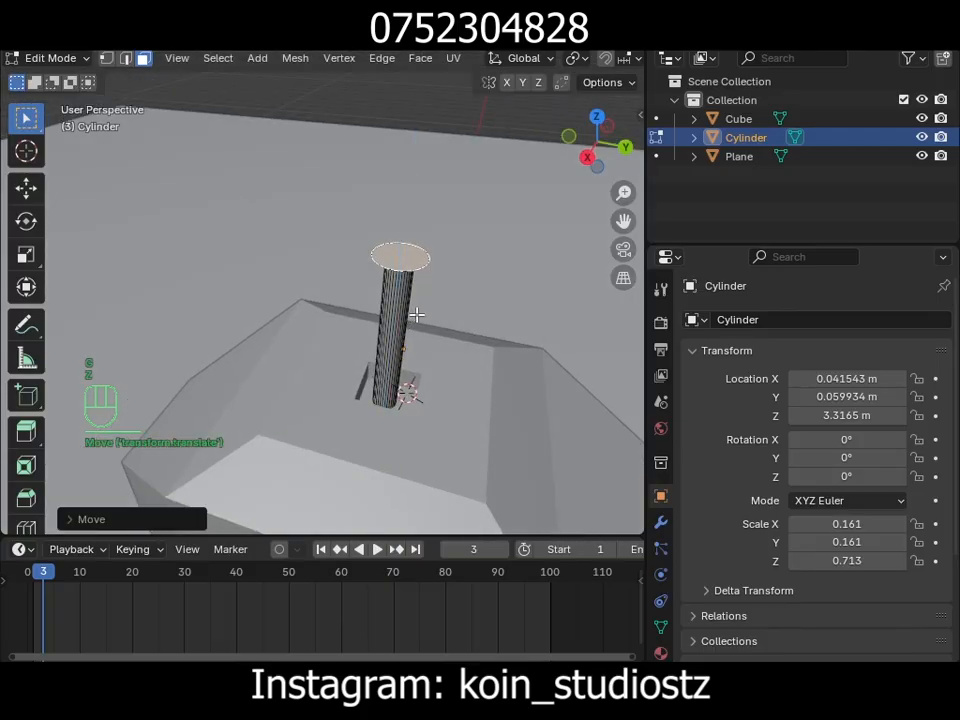
- Extrude the mast's widened top face upward to give the rim thickness, and return to Object Mode
key("e")
left_click(418, 302)
scroll(420, 302, "down", 4)
left_click_drag(426, 358, 390, 326, "alt")
key("Tab")
scroll(372, 342, "down", 3)
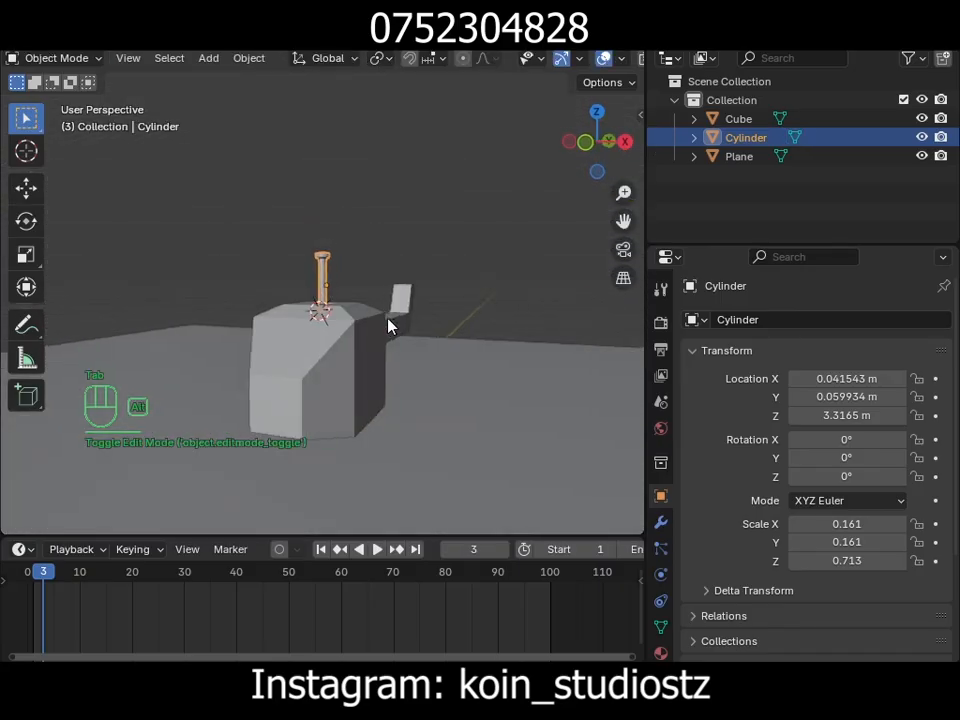
- Join the mast with the helicopter body into one object and place the 3D cursor on the mast's flat top
scroll(391, 327, "up", 2)
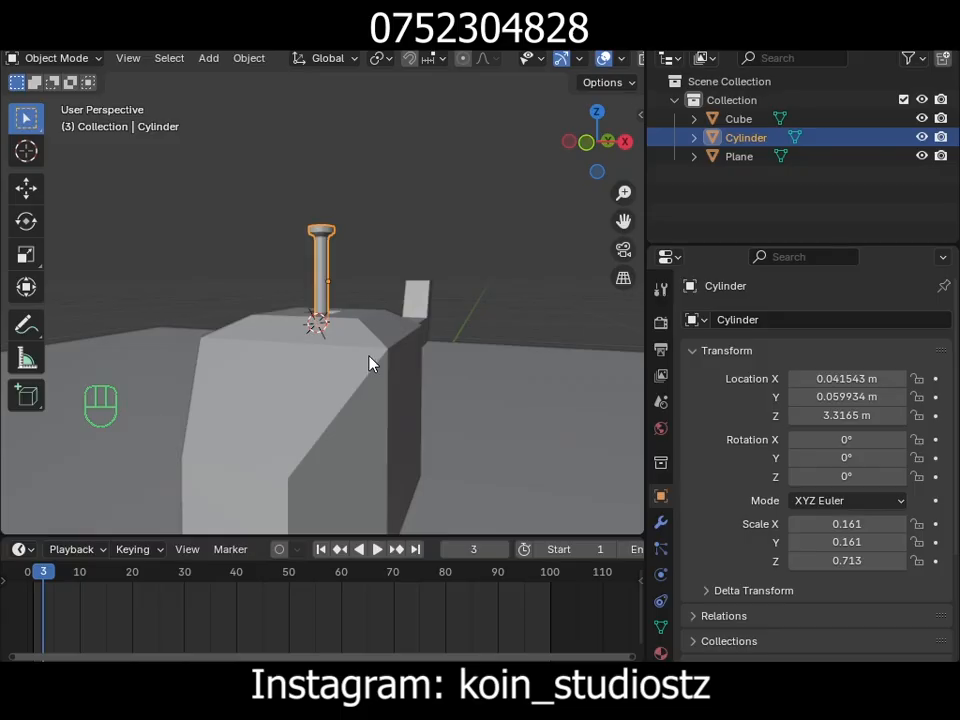
left_click(369, 363, "shift")
key("ctrl+j")
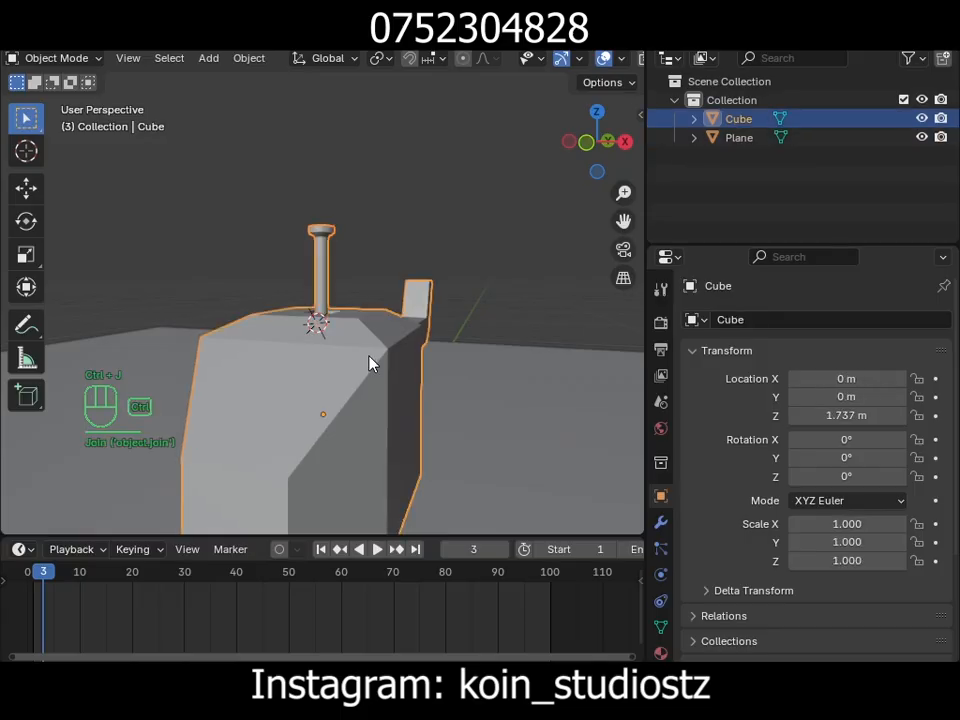
middle_click_drag(369, 363, 311, 386)
scroll(311, 388, "up", 3)
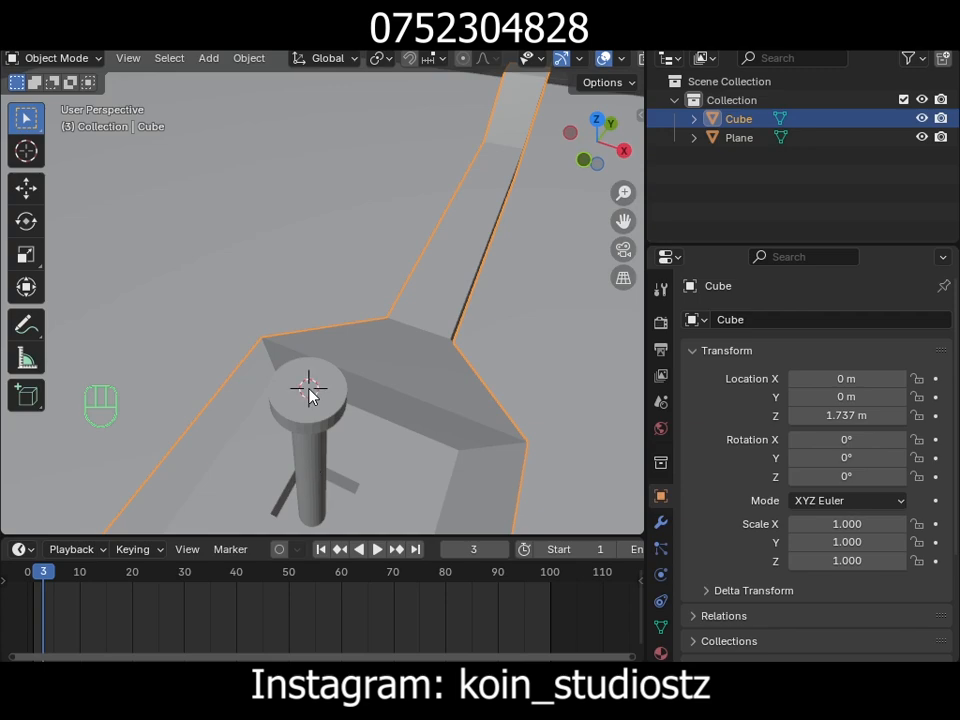
key("shift+a")
mouse_move(270, 315)
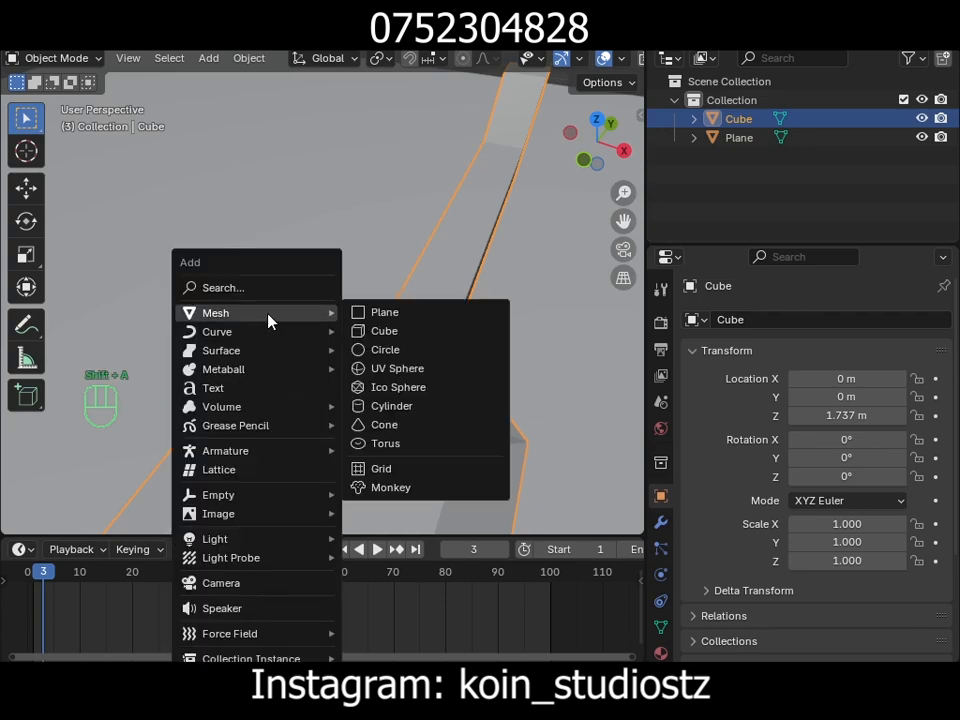
left_click(369, 313)
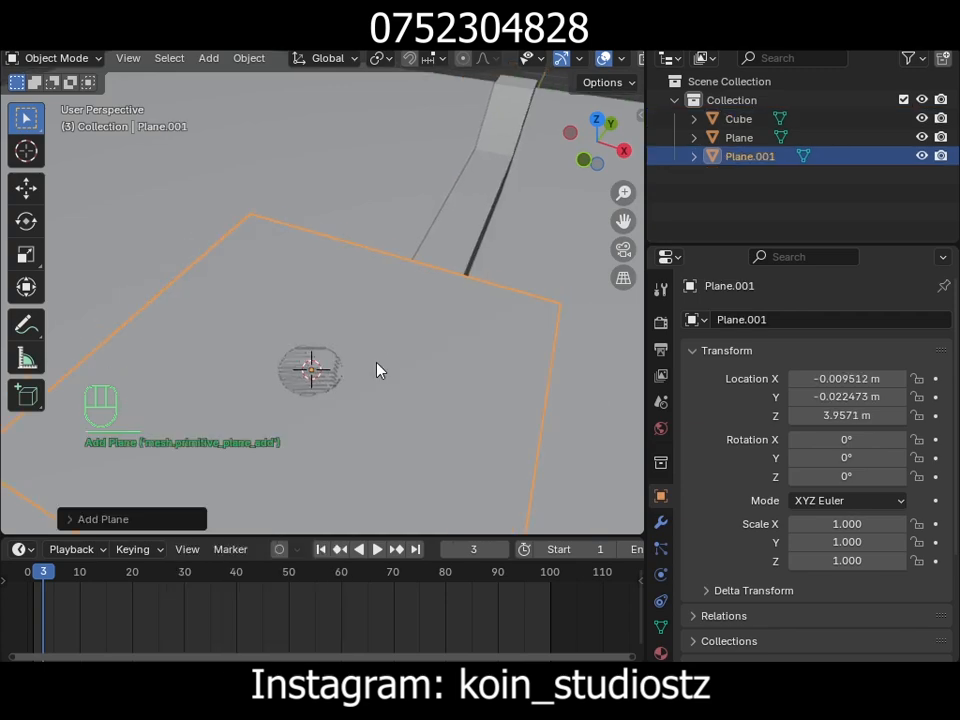
key("Delete")
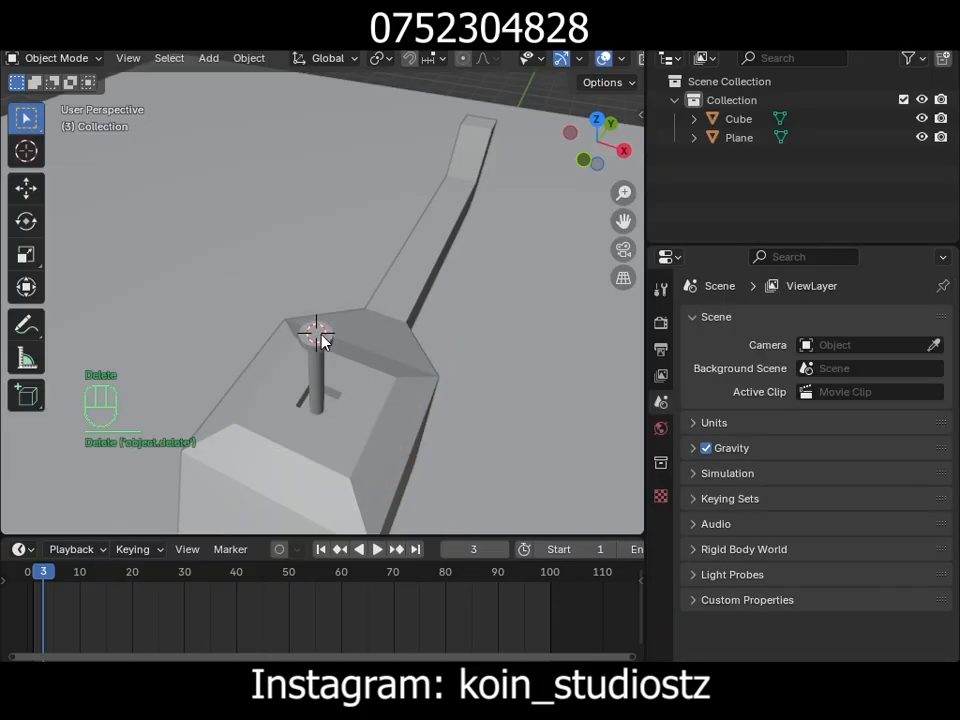
- Add a cube at the 3D cursor on the mast's top and flatten it along Z to about a quarter height
key("shift+a")
mouse_move(345, 313)
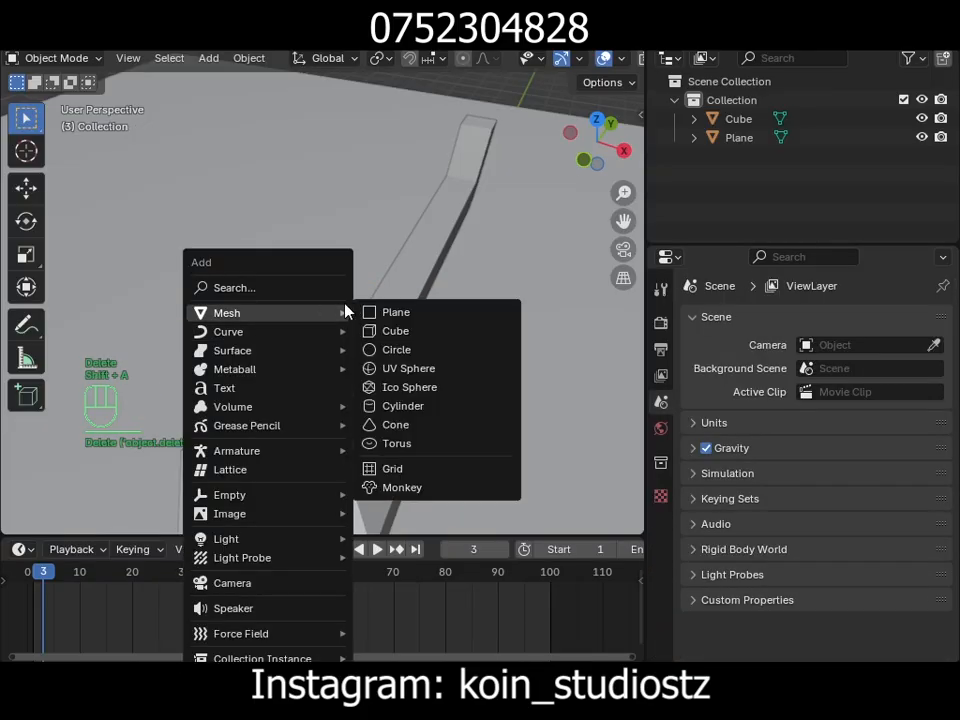
left_click(414, 332)
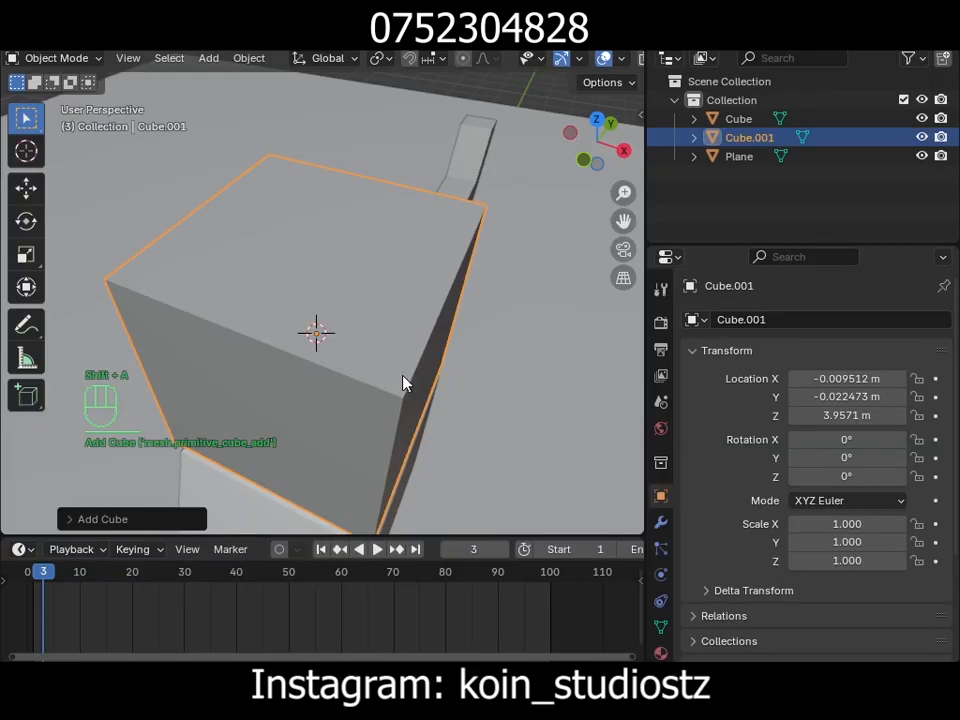
key("s")
key("z")
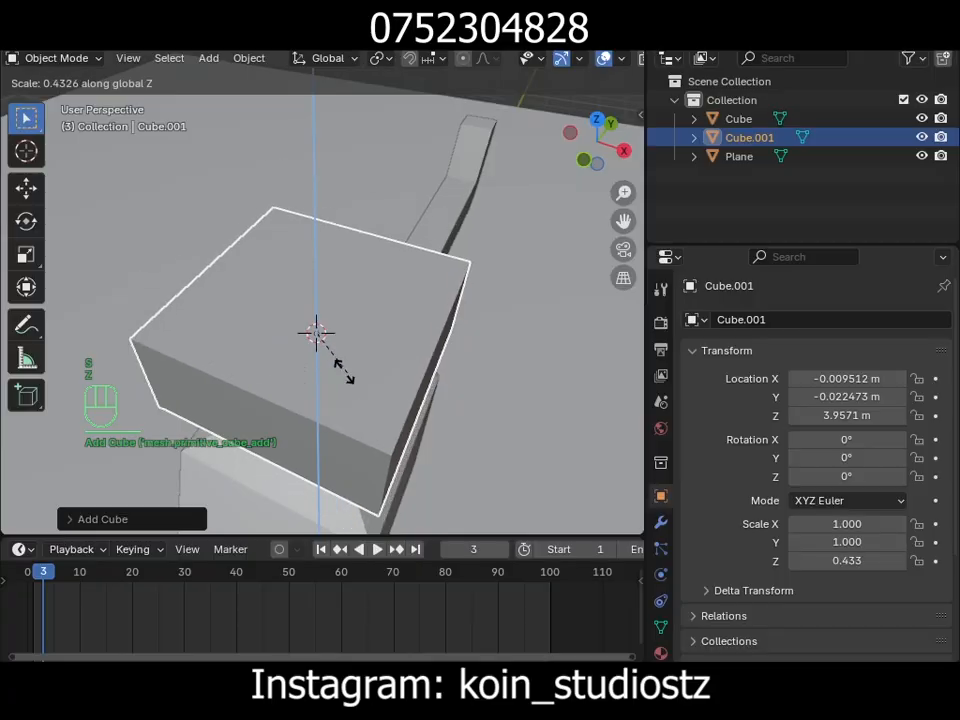
left_click(315, 345)
- Scale the flattened cube down uniformly to about 0.171 in X and Y as a small rotor hub
key("s")
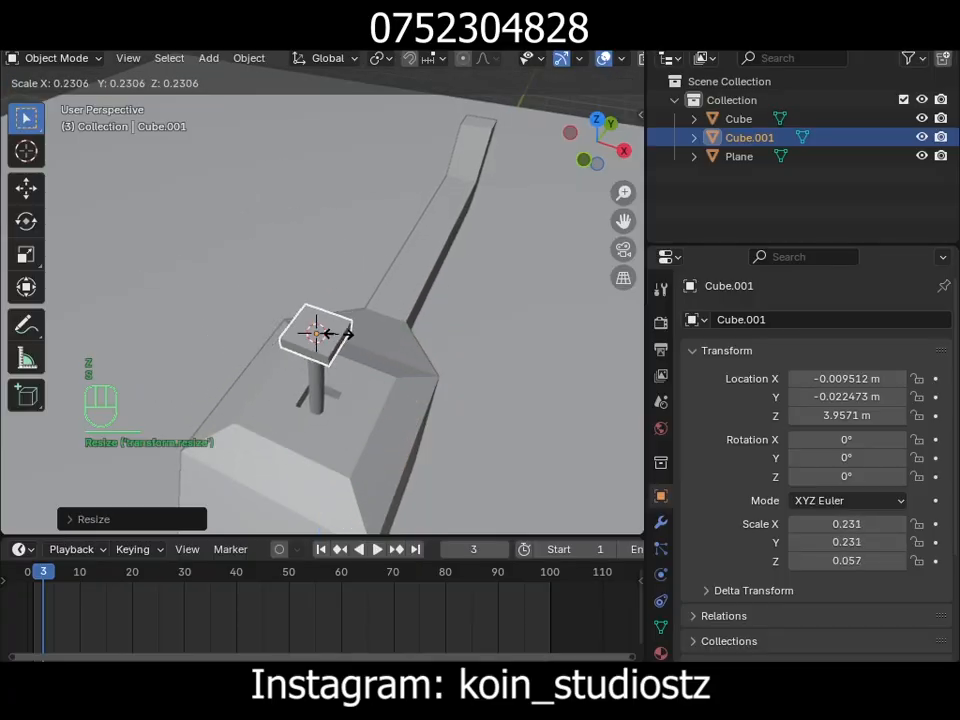
left_click(318, 331)
left_click_drag(320, 334, 349, 373, "alt")
scroll(326, 253, "down", 4)
scroll(349, 379, "up", 5)
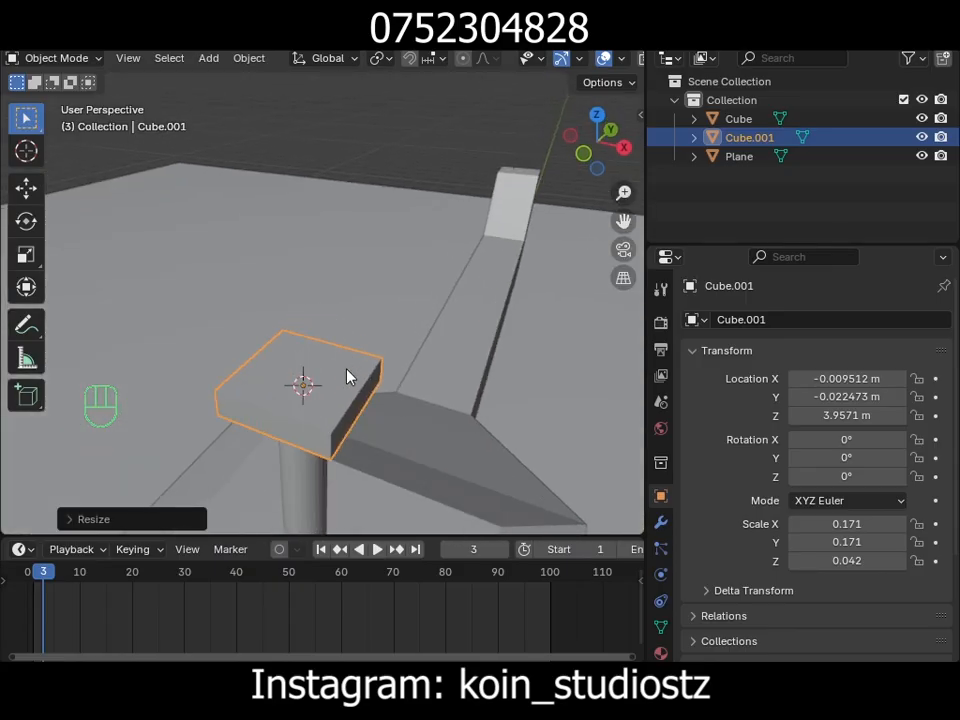
- Extrude the hub's two opposite X-facing side faces together and shrink the new faces inward
key("Tab")
middle_click_drag(360, 407, 200, 153)
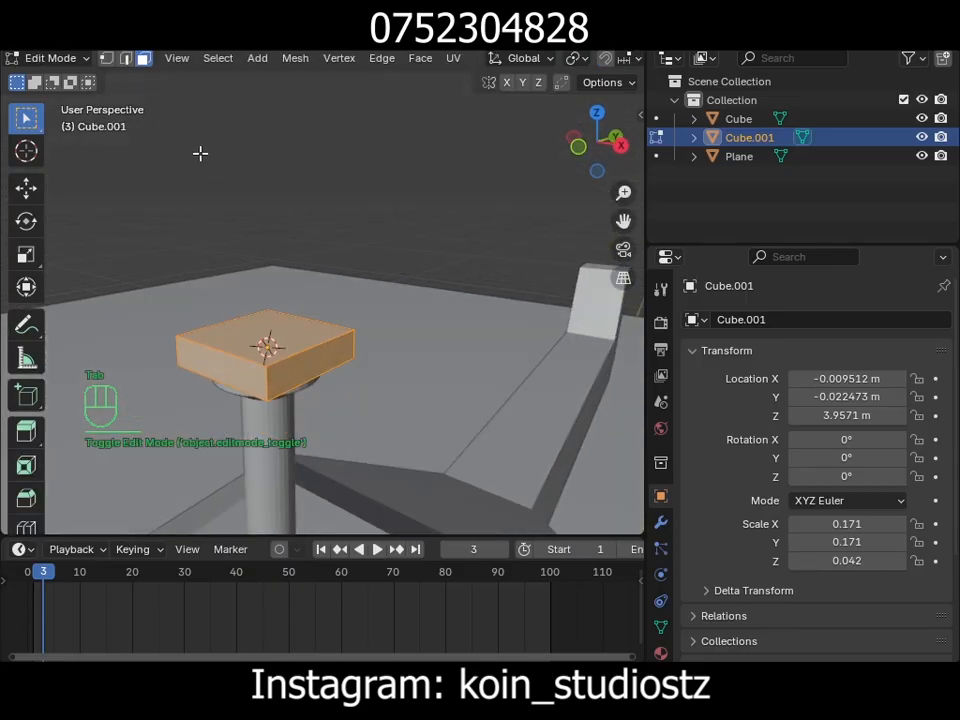
left_click(322, 345)
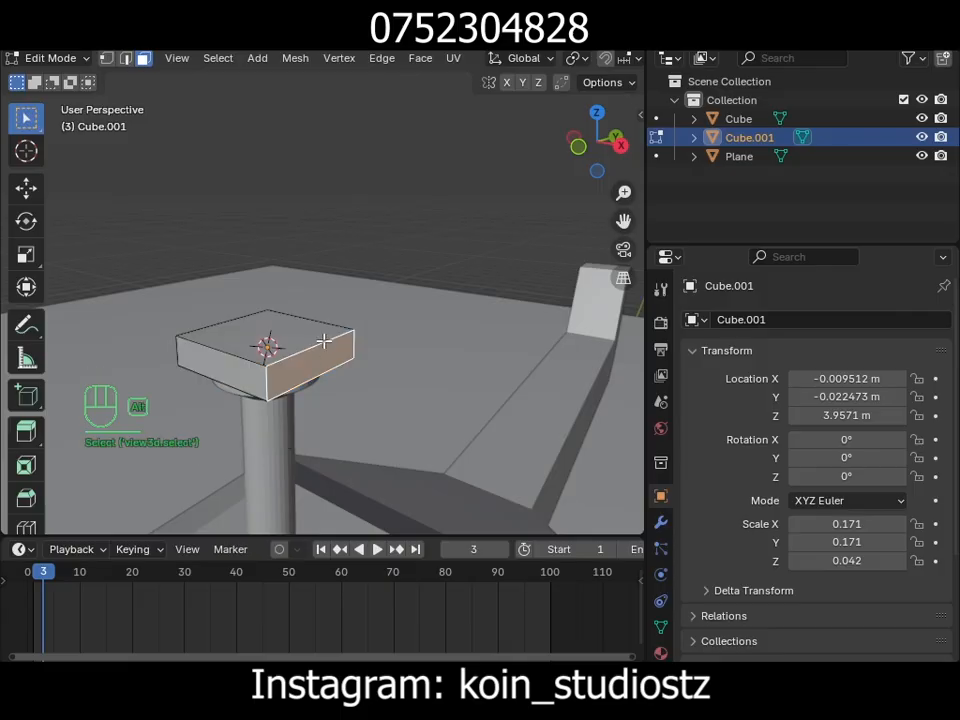
left_click_drag(324, 341, 499, 330, "alt")
left_click(419, 330, "shift")
left_click_drag(419, 330, 285, 339, "alt")
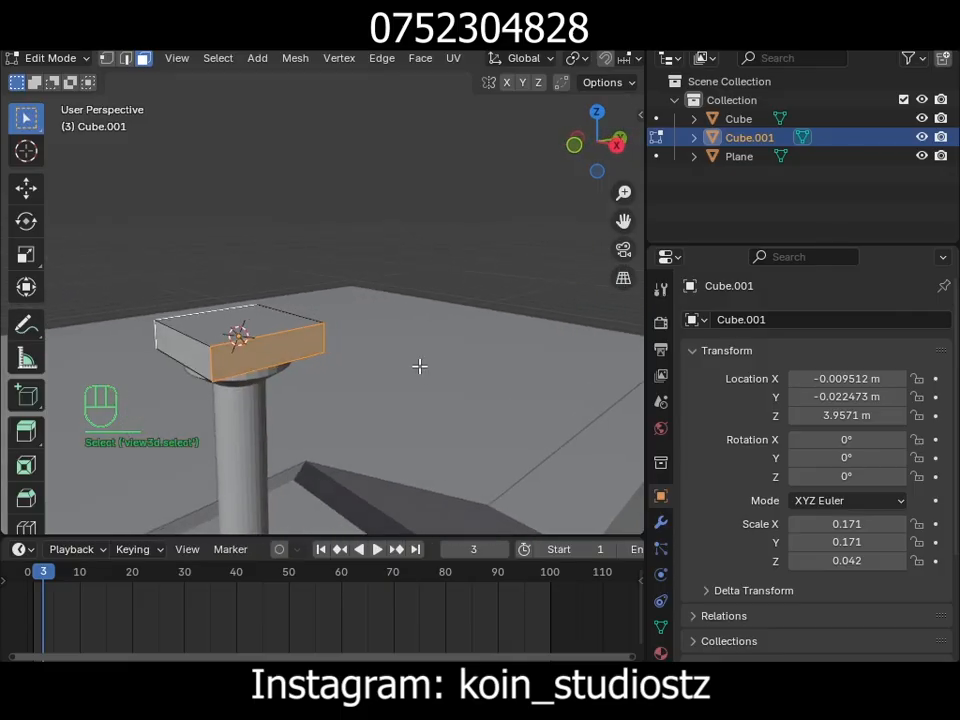
key("e")
key("s")
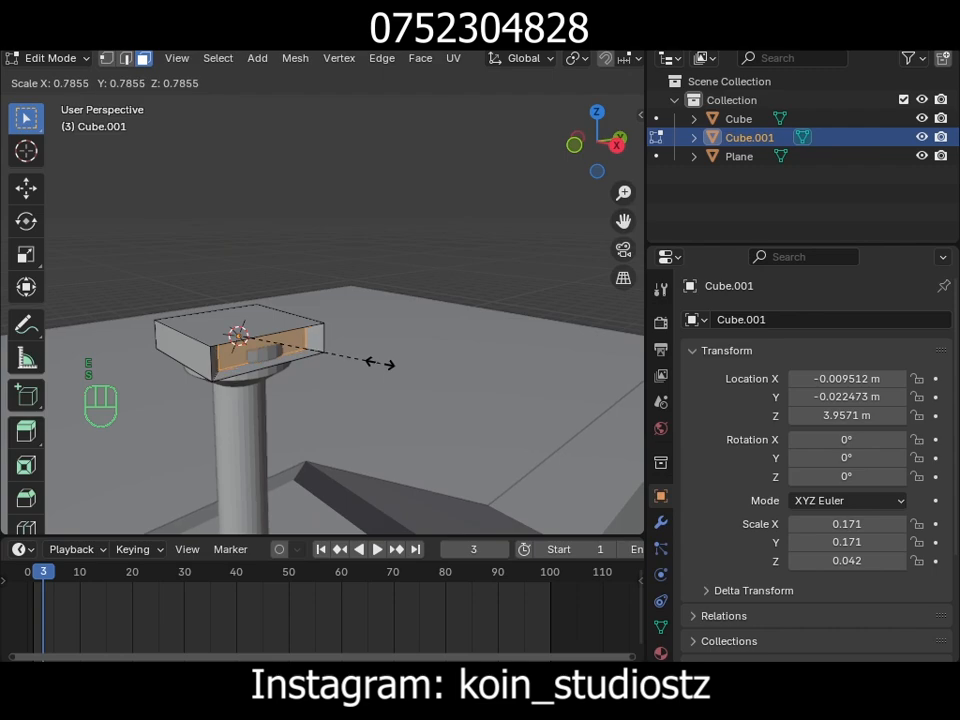
left_click(362, 362)
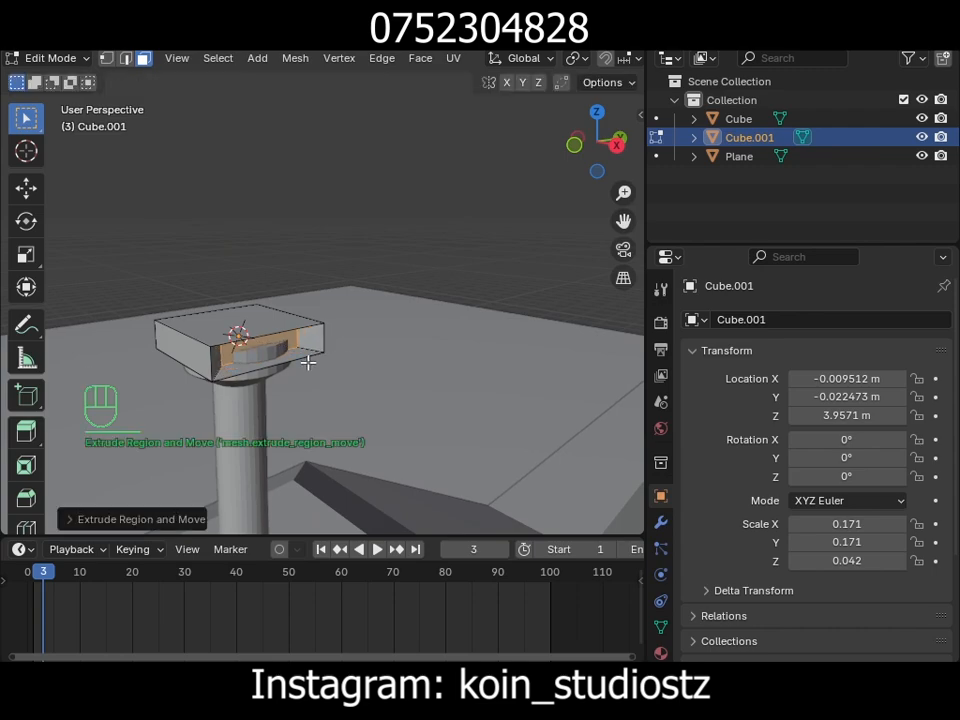
- Scale the two shrunken faces apart along X to form tapered stubs on the hub
key("s")
key("x")
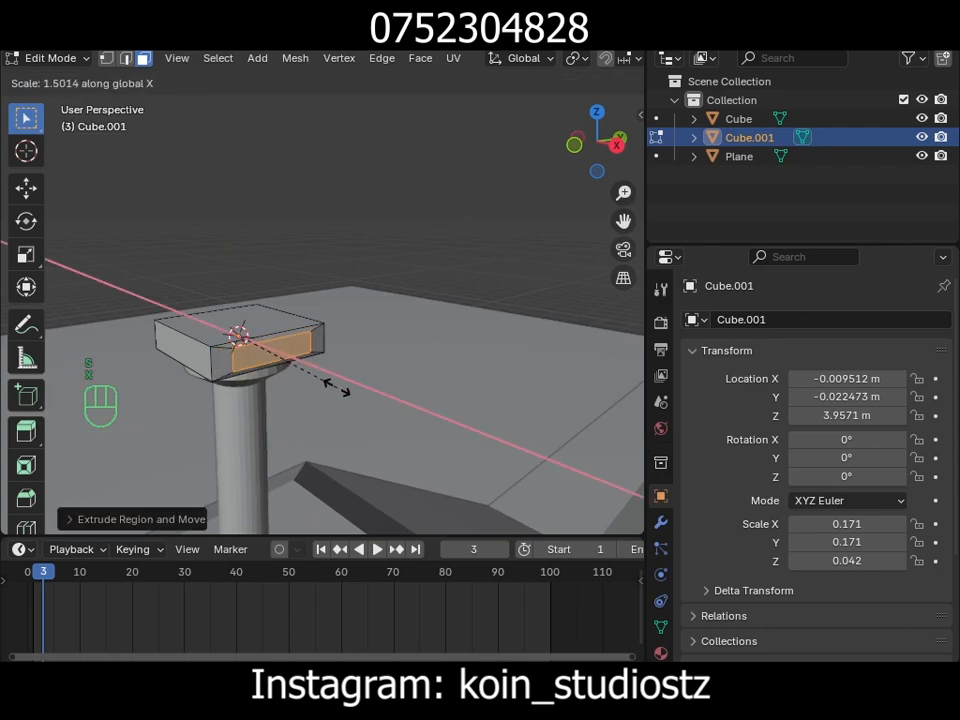
left_click(377, 418)
- Extrude both X stub ends and scale them apart along X into two long rotor blades
middle_click_drag(288, 317, 449, 396)
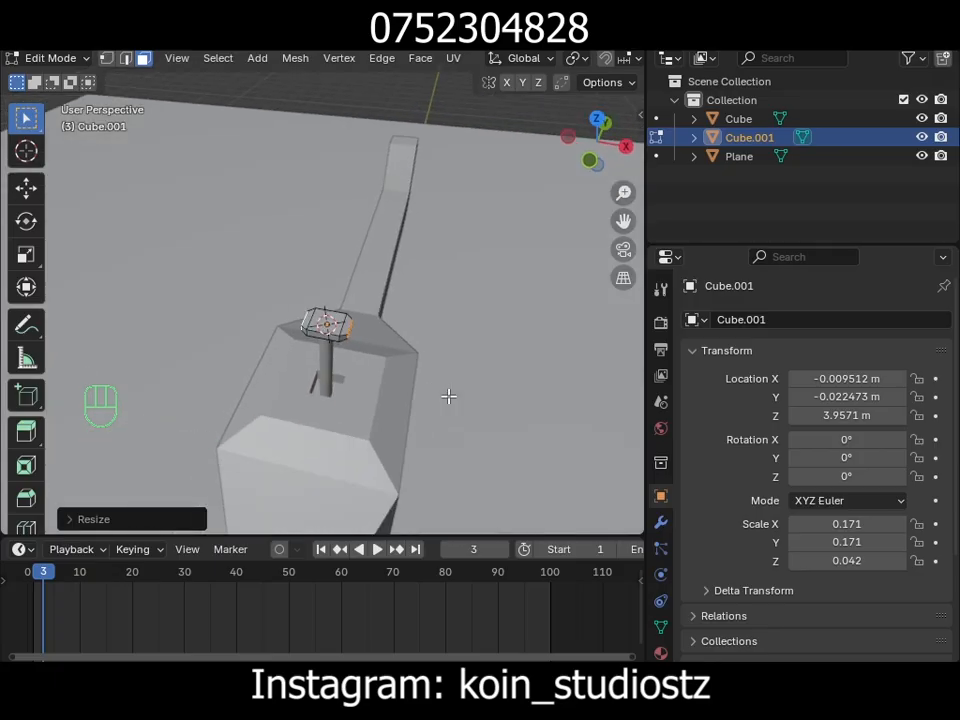
key("e")
key("Escape")
key("s")
key("x")
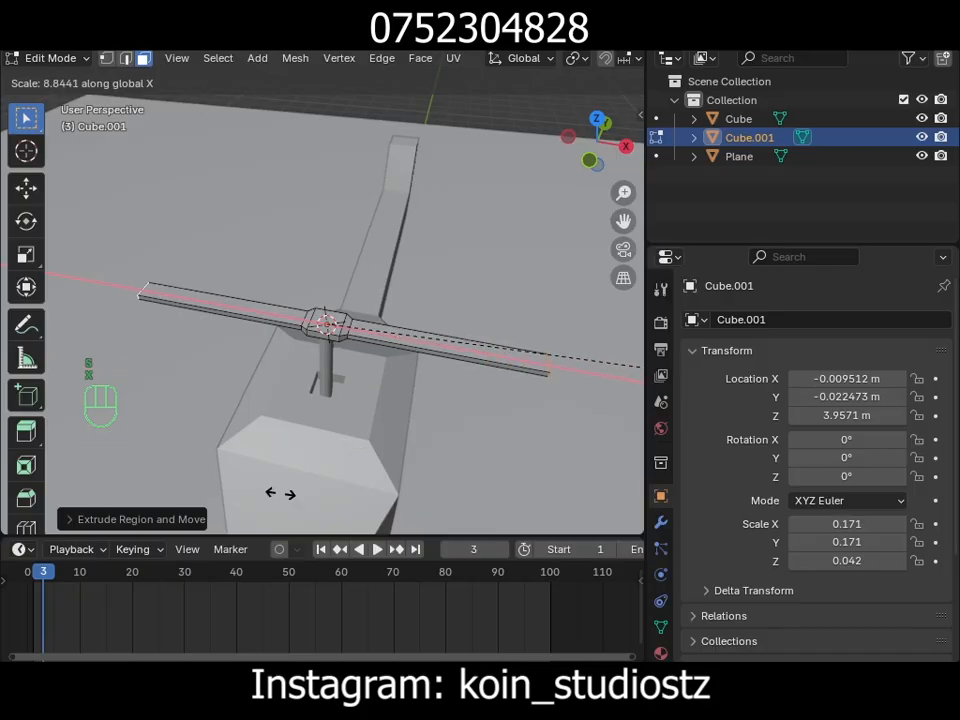
left_click(358, 466)
- Extrude the hub's two opposite Y-facing side faces together and shrink the new faces inward
scroll(373, 433, "down", 3)
middle_click_drag(373, 433, 217, 395)
left_click_drag(217, 395, 110, 370, "alt")
scroll(208, 429, "up", 6)
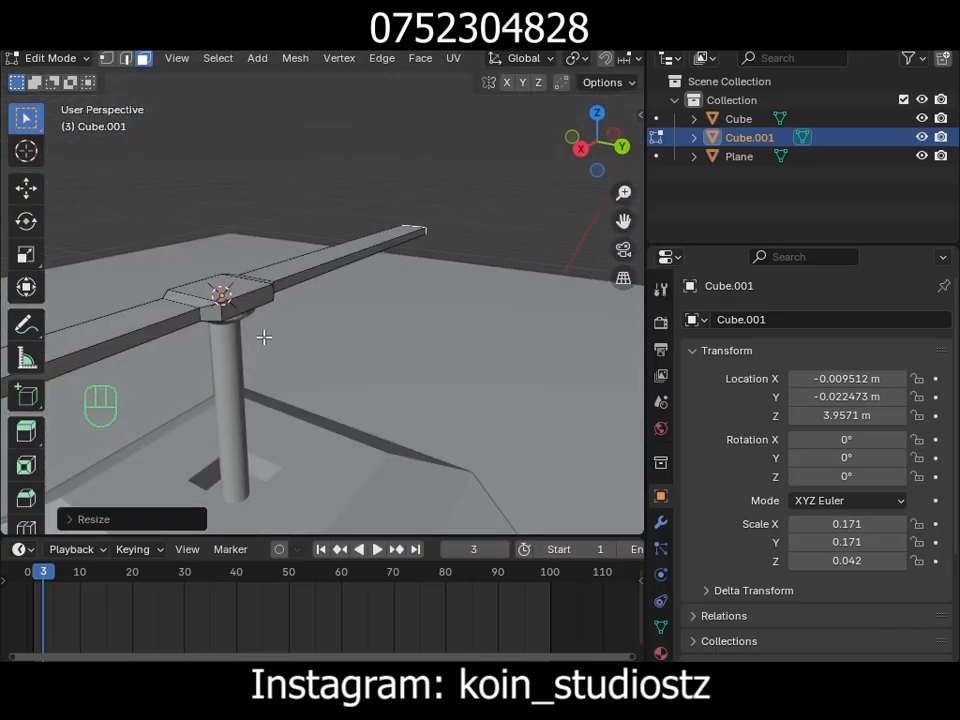
left_click(243, 303)
left_click_drag(180, 303, 397, 338, "alt")
left_click(295, 402, "shift")
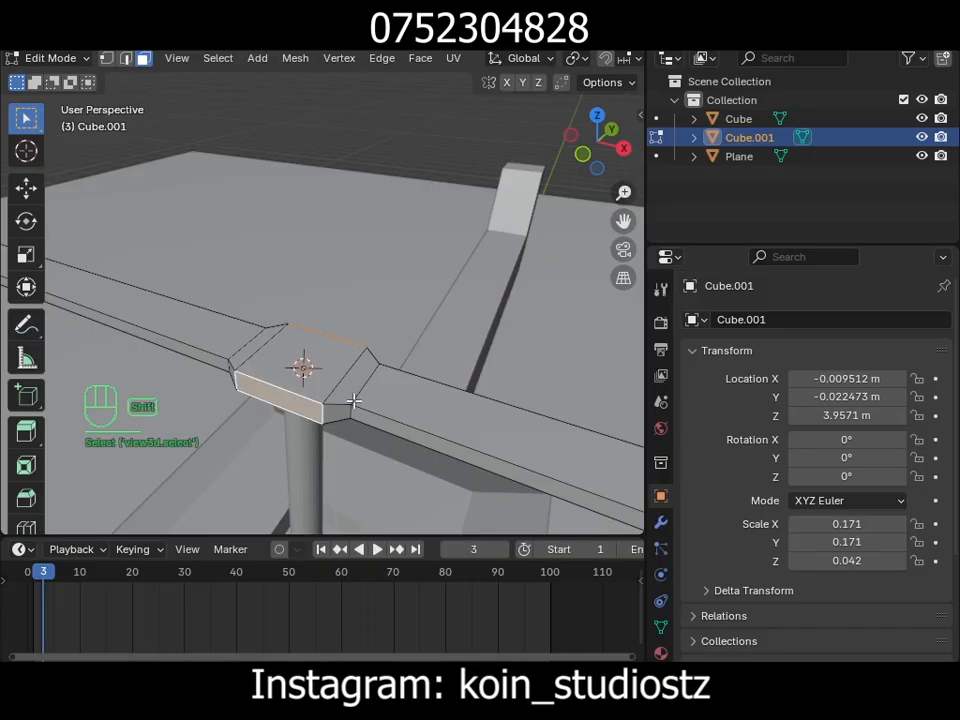
left_click_drag(295, 402, 392, 386, "alt")
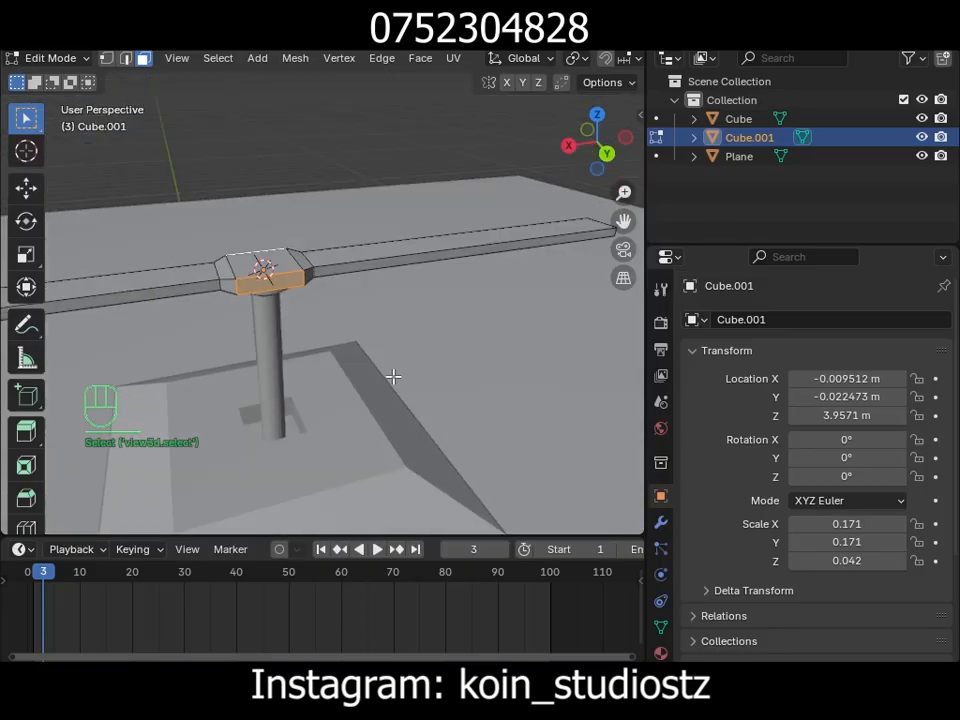
key("s")
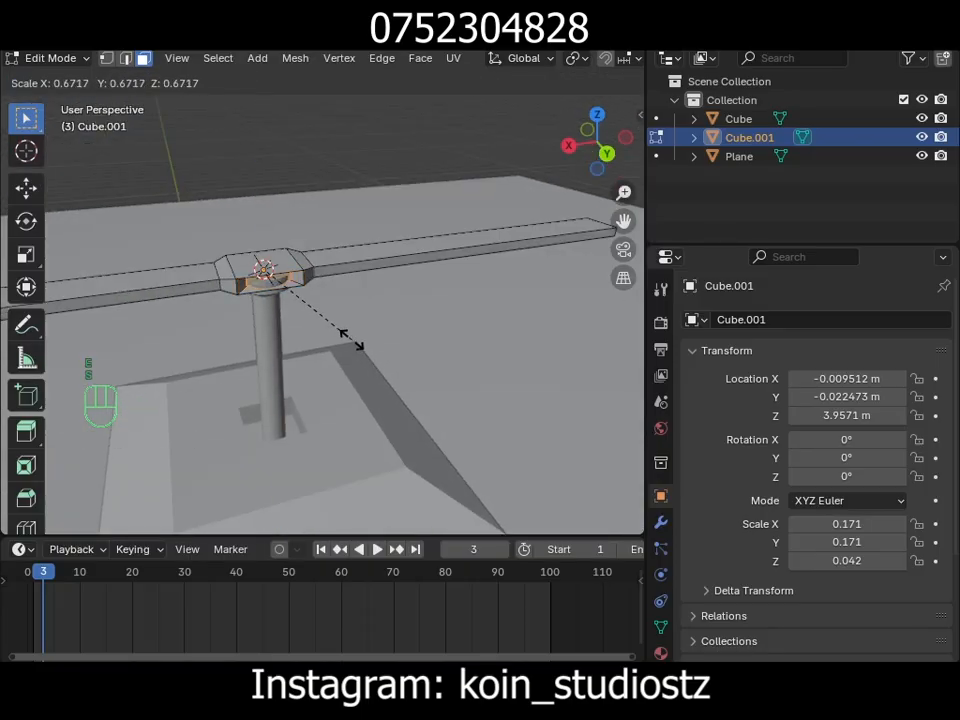
right_click(345, 338)
- Scale the shrunken Y-facing faces apart along Y by about 1.9 to form tapered stubs
left_click_drag(315, 330, 340, 392, "alt")
key("s")
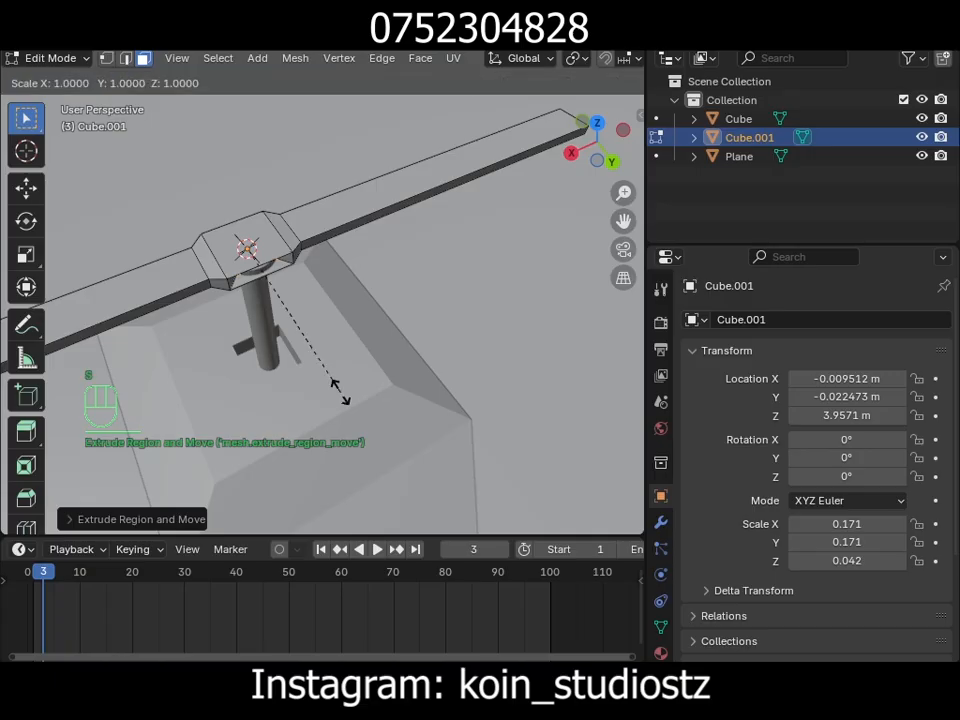
key("y")
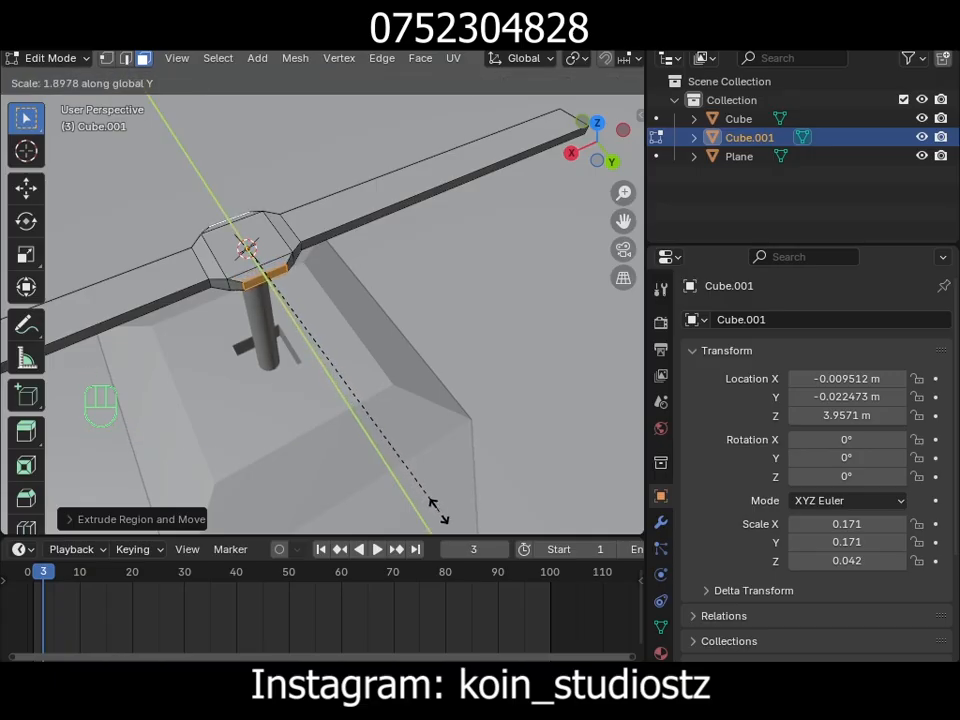
left_click(439, 511)
- Extrude both Y stub ends and scale them apart along Y into a second pair of rotor blades
left_click_drag(439, 511, 371, 401, "alt")
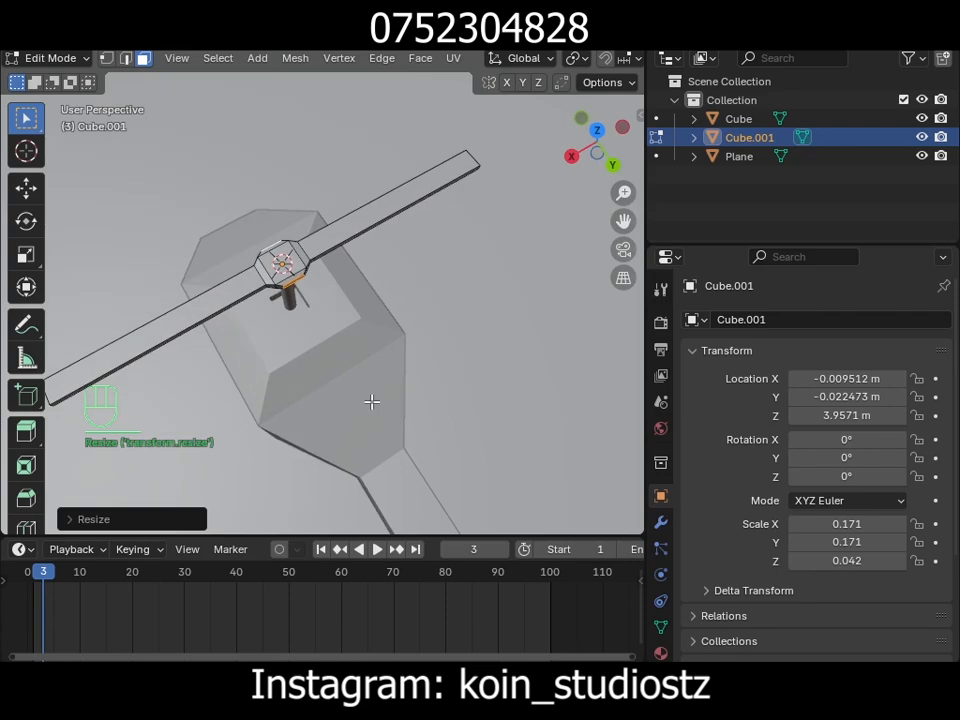
key("g")
key("z")
key("x")
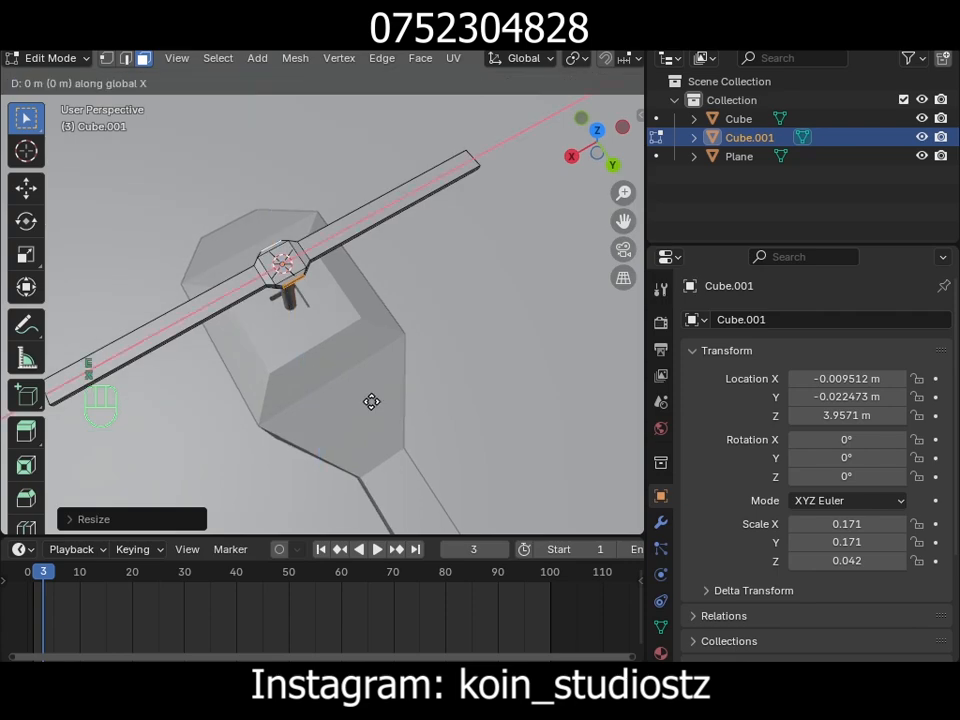
key("y")
key("Escape")
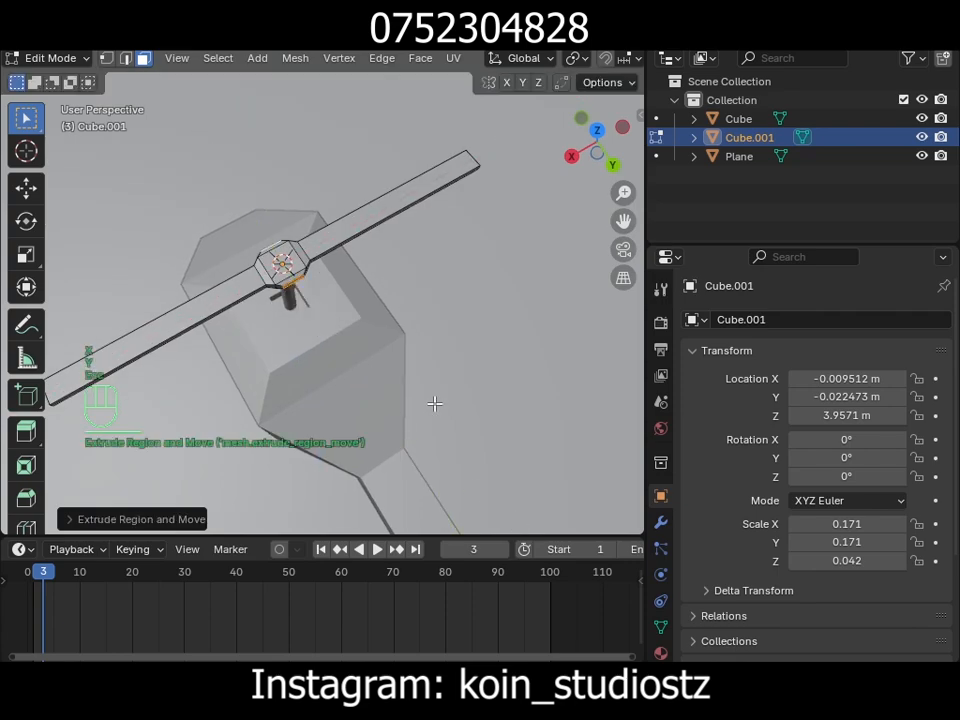
key("s")
key("y")
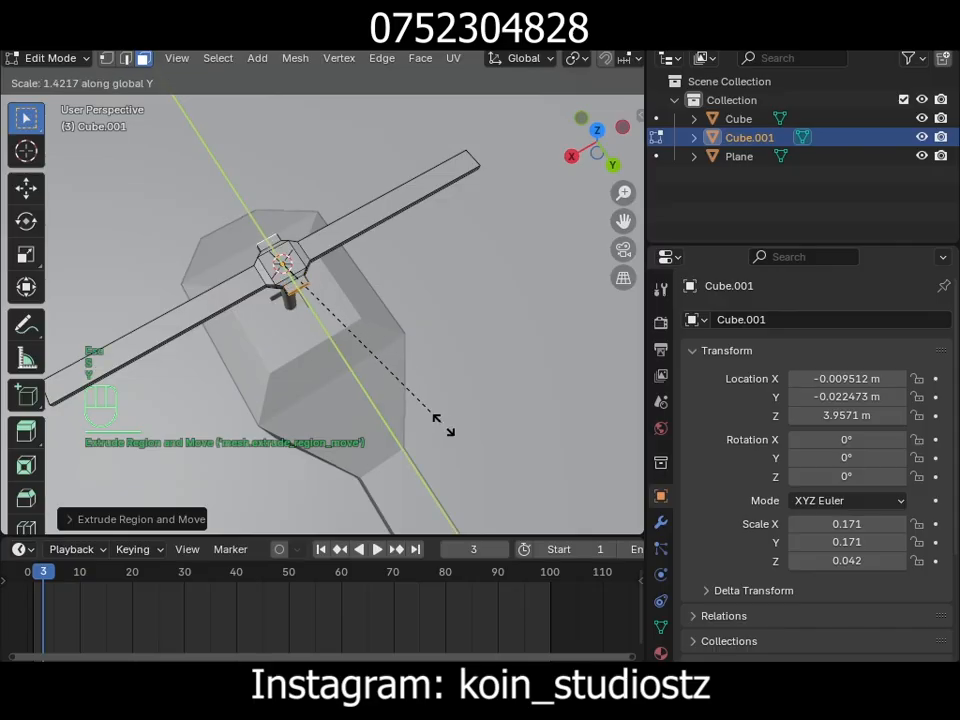
left_click(424, 484)
- Adjust the second blade pair's length by scaling its end faces along Y
scroll(342, 320, "down", 3)
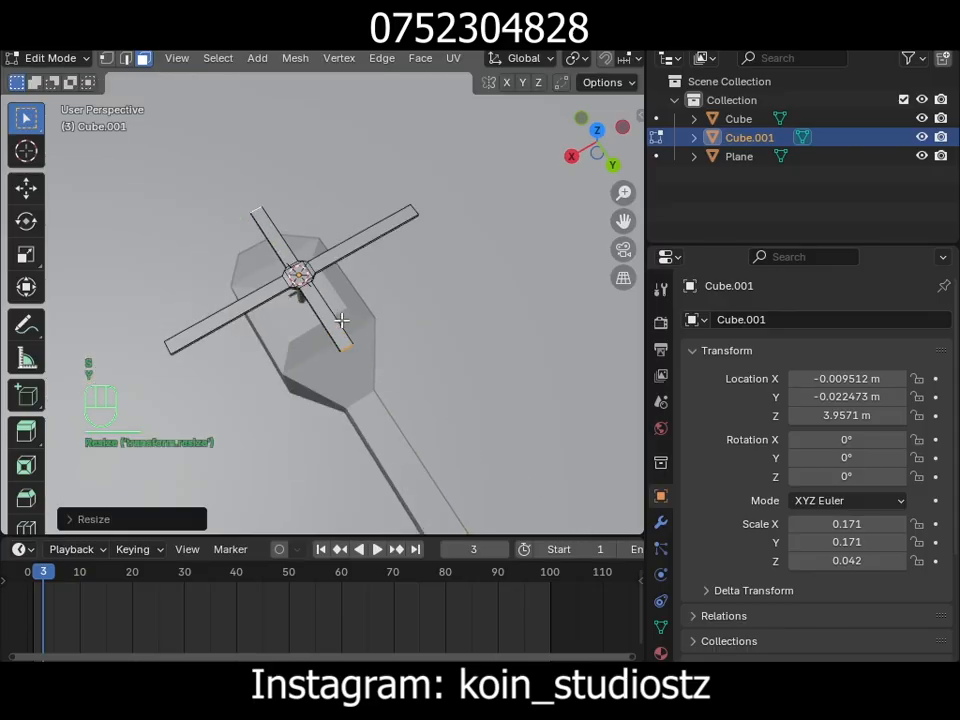
key("s")
key("y")
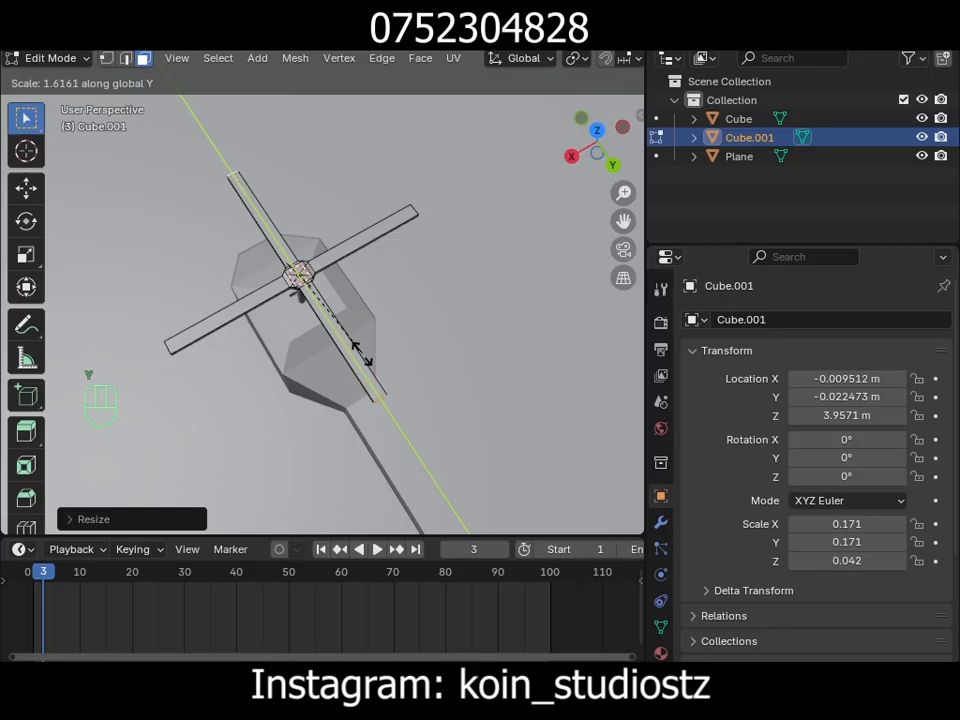
left_click(309, 340)
- Leave mesh editing and enlarge the whole rotor uniformly to a scale of about 0.273 in X and Y and 0.067 in Z
middle_click_drag(309, 340, 298, 265)
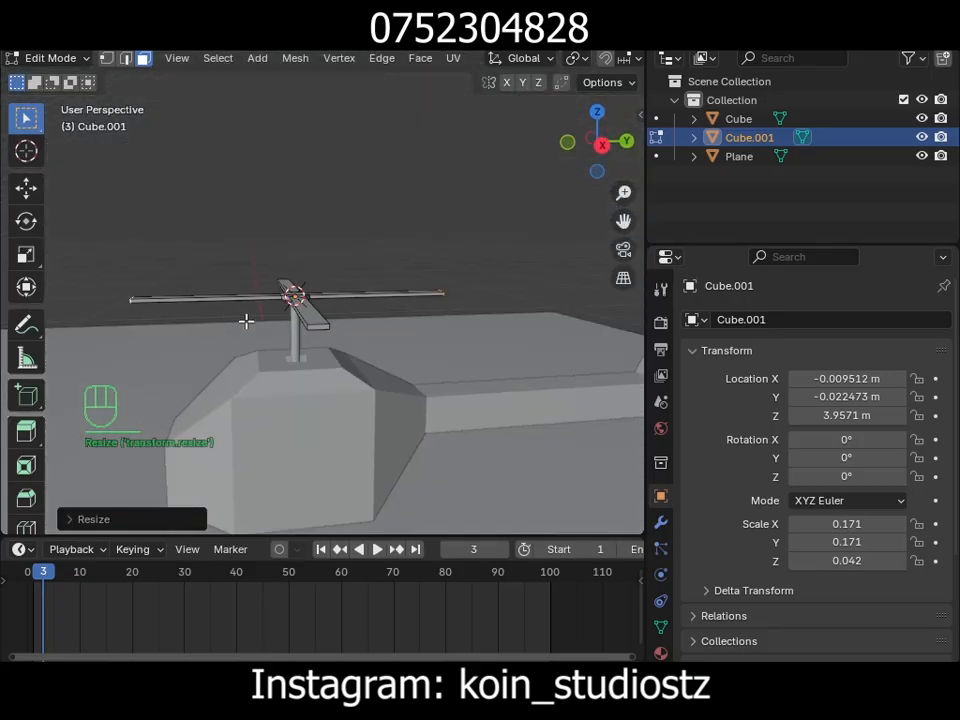
key("Tab")
middle_click_drag(251, 326, 401, 390)
scroll(280, 282, "up", 5)
scroll(281, 281, "down", 5)
scroll(364, 337, "down", 2)
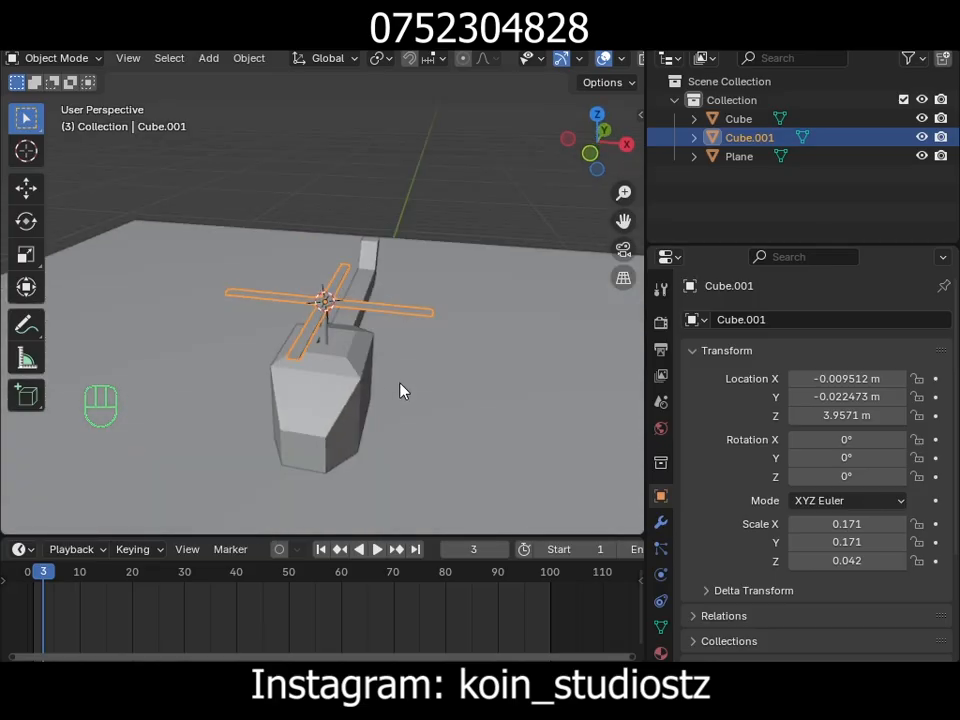
scroll(401, 390, "down", 3)
scroll(403, 364, "up", 4)
key("s")
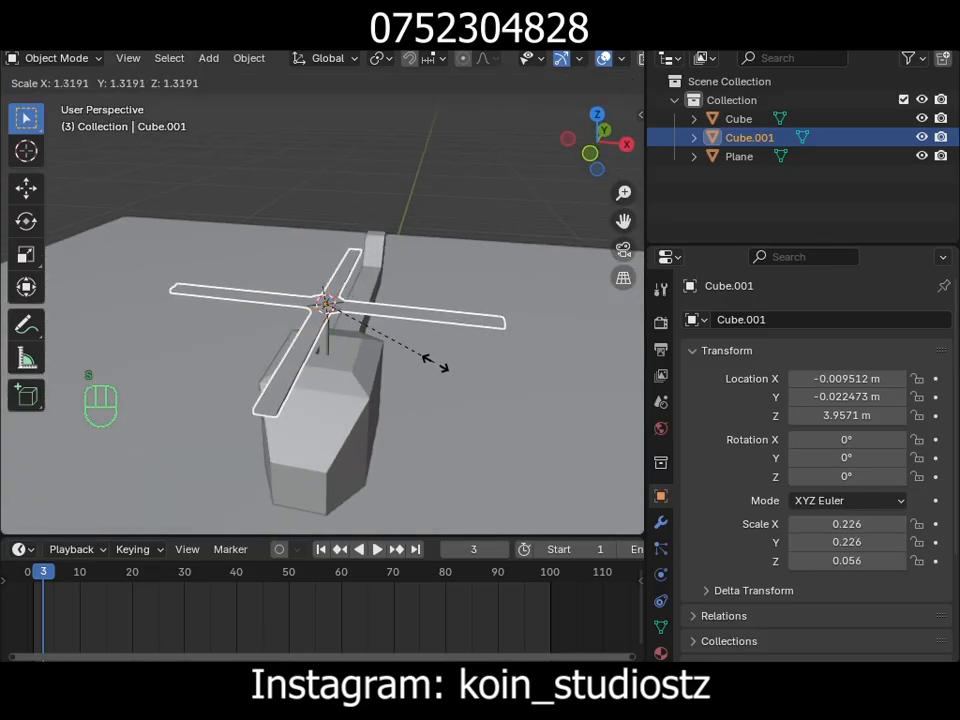
left_click(448, 374)
- Parent the rotor to the helicopter body with the Object parent type, keeping the body as the active object
middle_click_drag(448, 374, 343, 195)
scroll(339, 261, "up", 3)
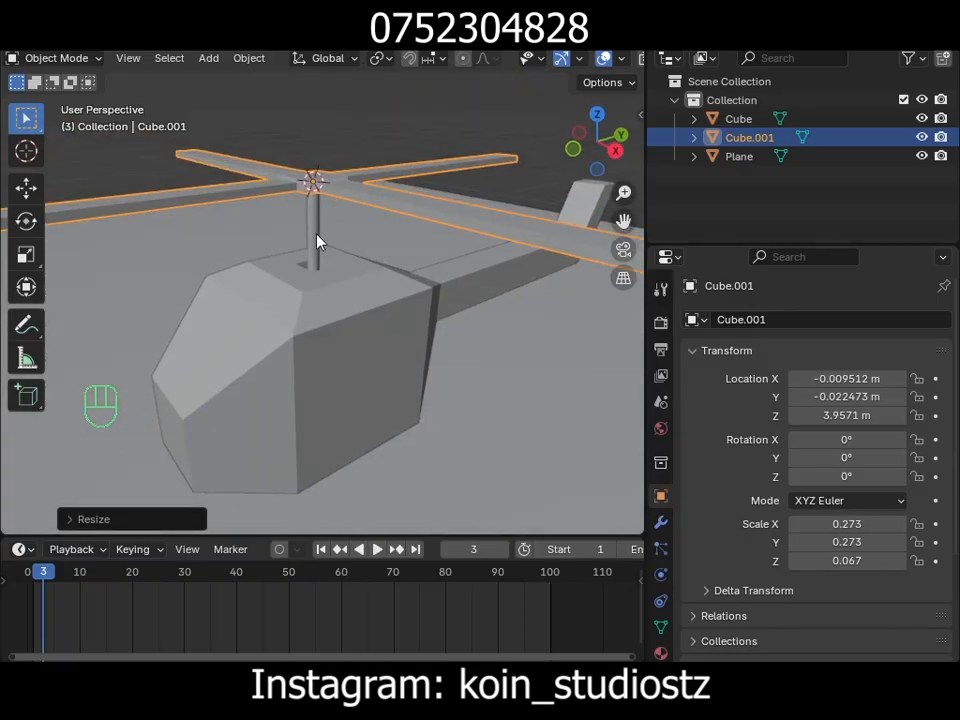
left_click(313, 337)
left_click(352, 190)
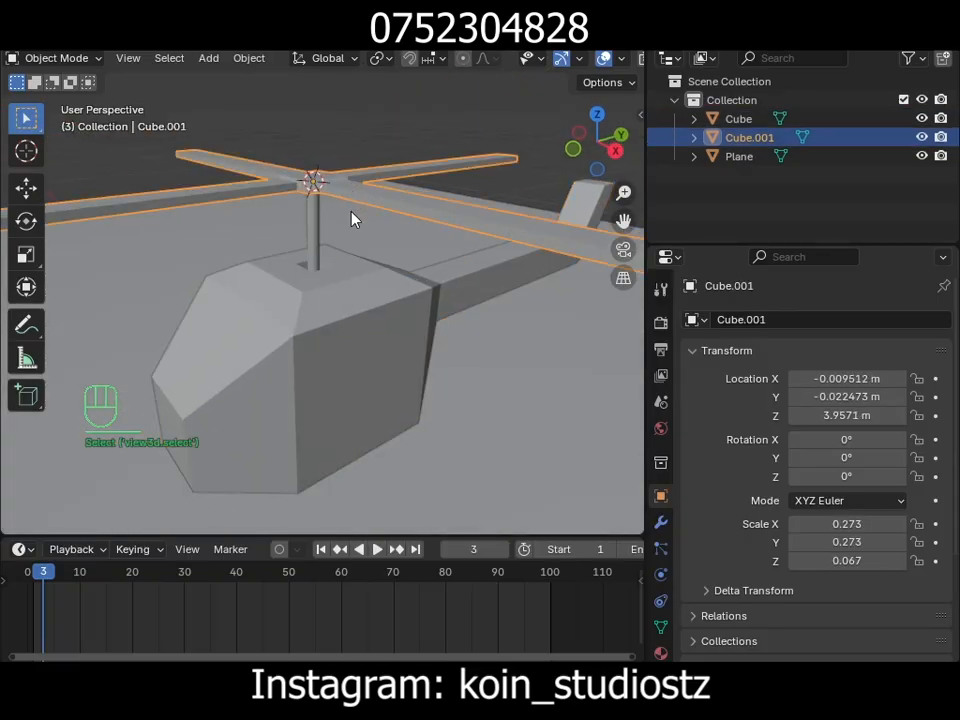
left_click(334, 334, "shift")
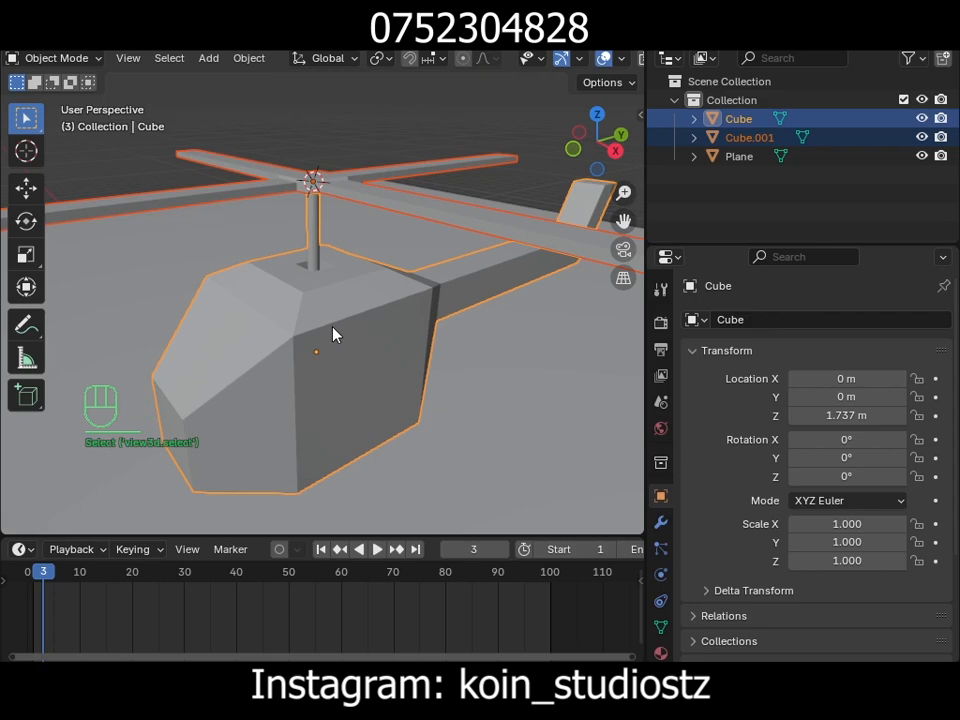
key("ctrl+p")
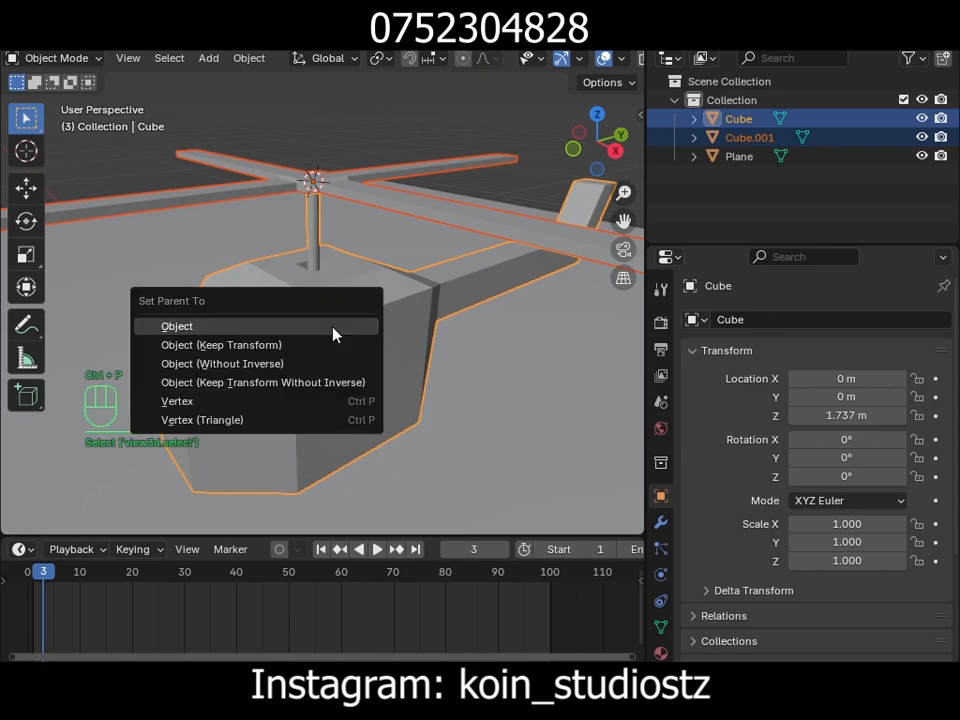
left_click(334, 334)
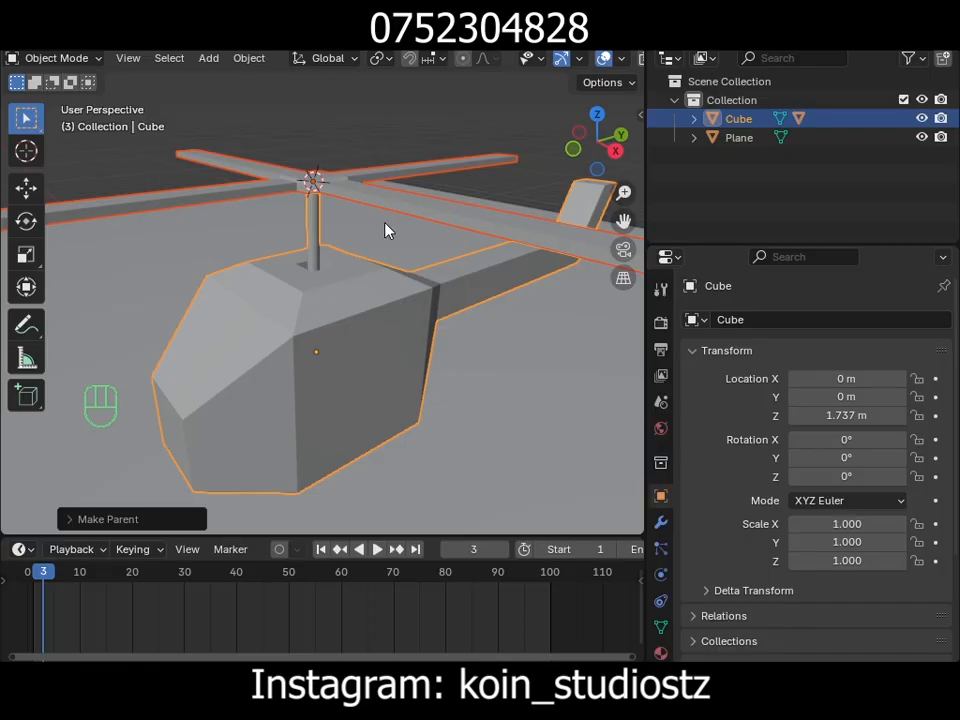
- Select only the helicopter body and test-move it to check the rotor parenting, cancelling the move
left_click(373, 321)
left_click(335, 335)
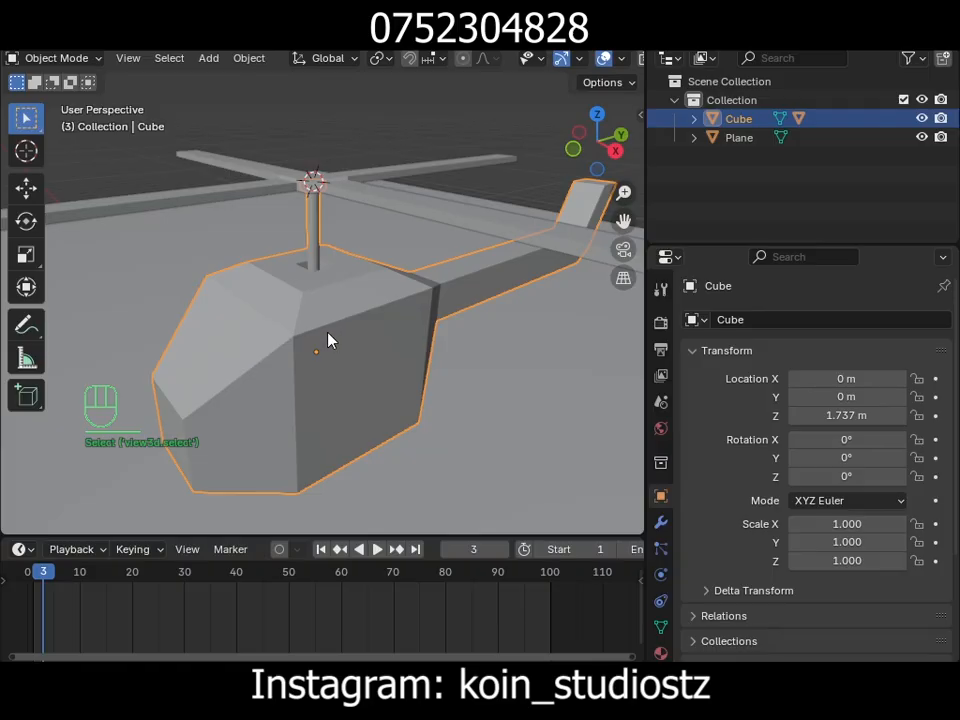
key("g")
key("Escape")
scroll(363, 302, "down", 3)
scroll(363, 302, "down", 5)
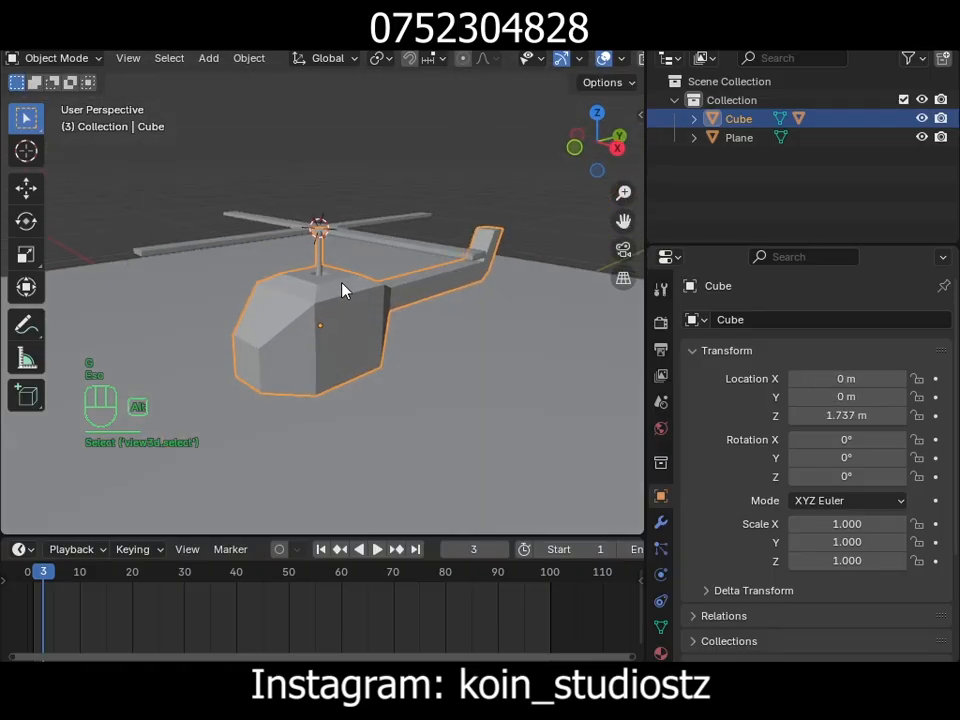
left_click_drag(251, 348, 303, 330, "alt")
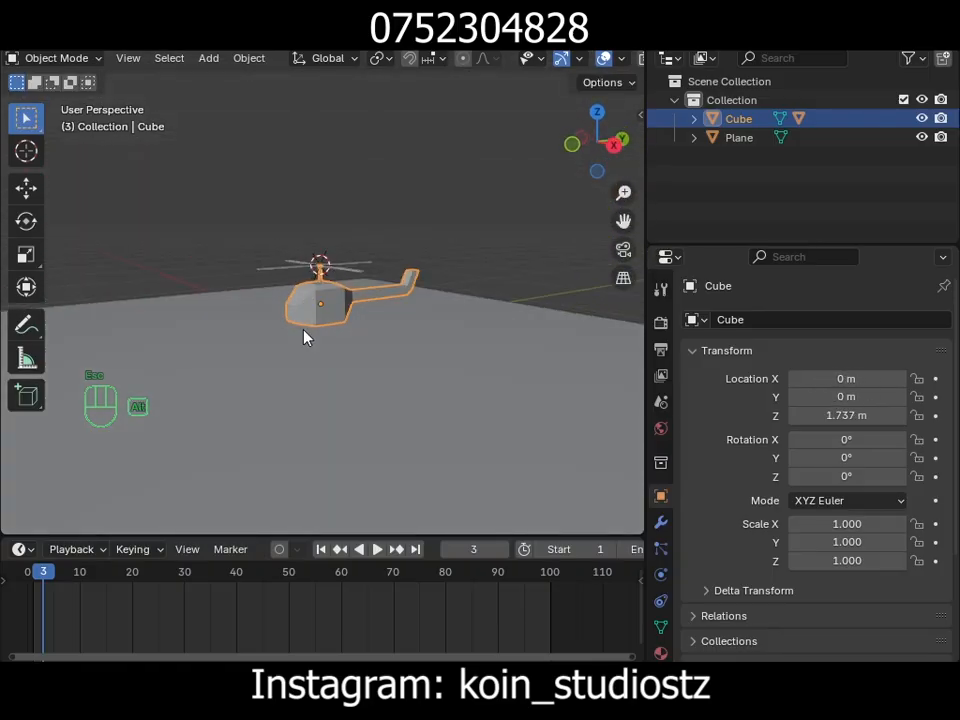
scroll(303, 330, "up", 5)
- Select the rotor and insert a keyframe for its location, rotation and scale at frame 0
left_click(370, 211)
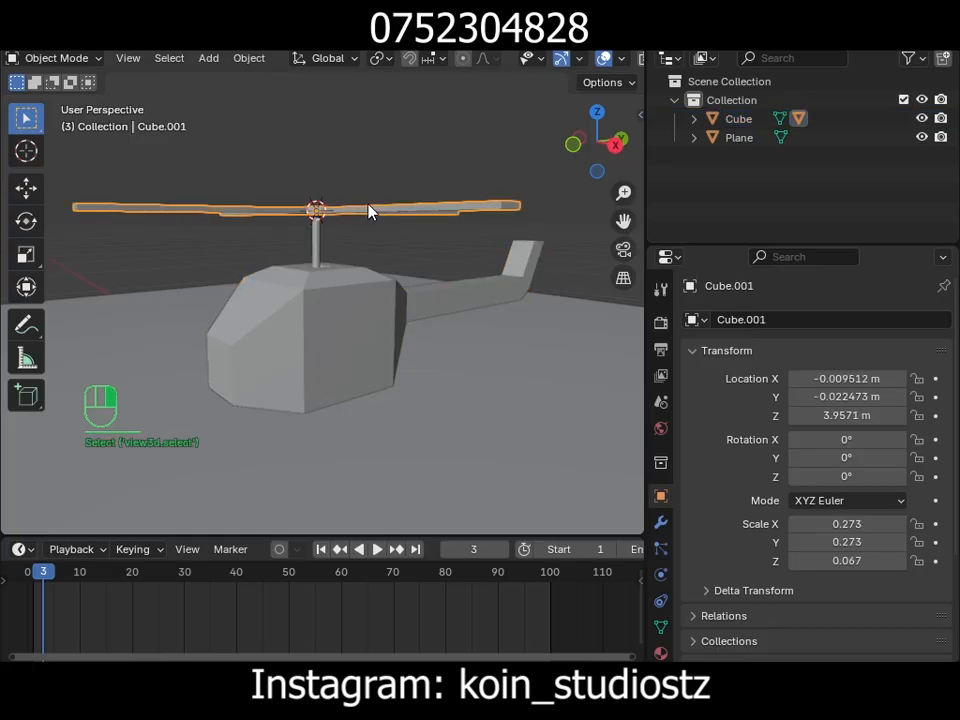
scroll(241, 593, "down", 2)
left_click(109, 574)
key("space")
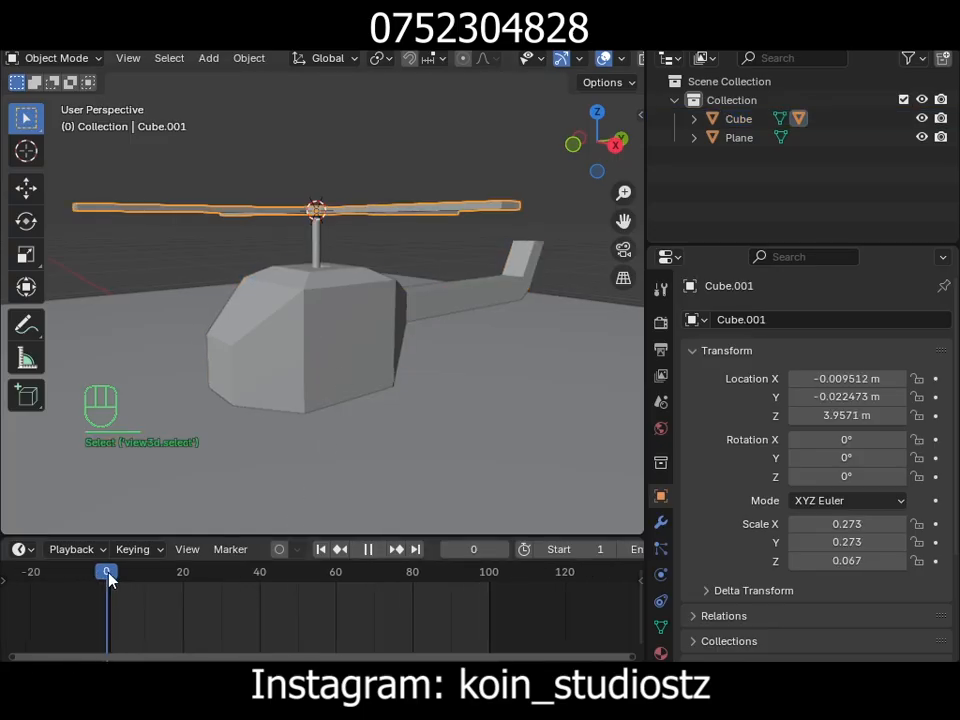
key("space")
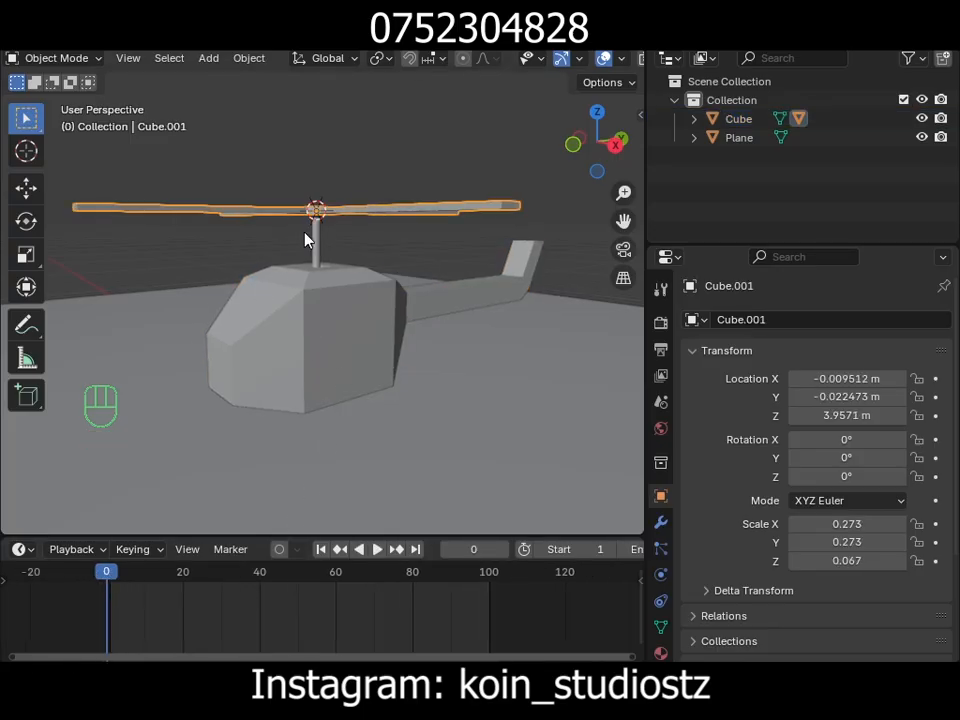
key("i")
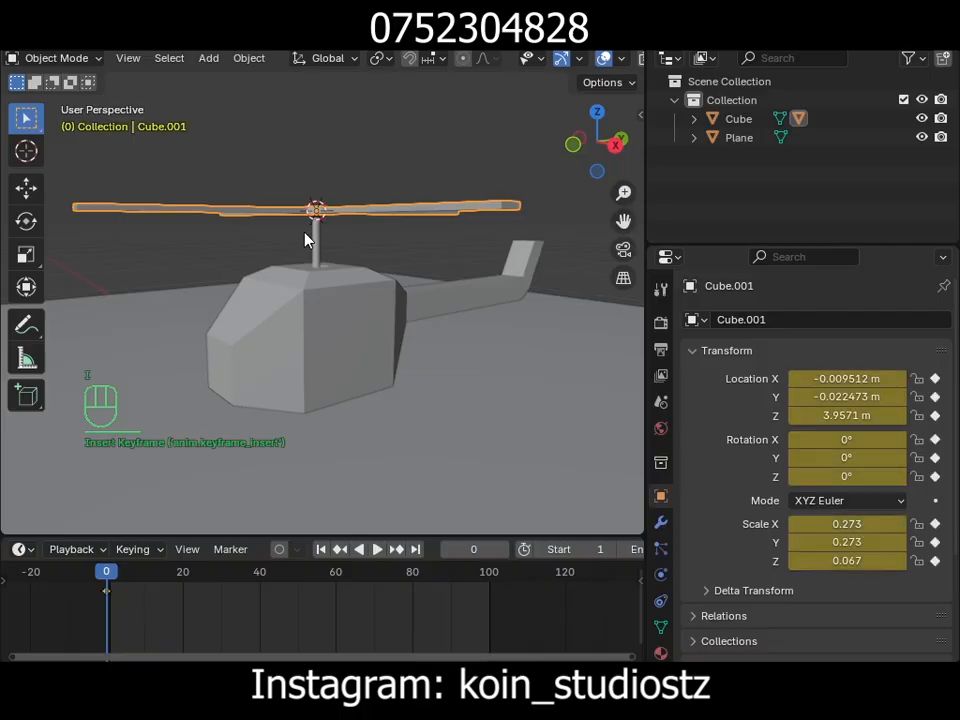
- Set the animation's end frame to 300 and go to frame 300
scroll(501, 636, "down", 5)
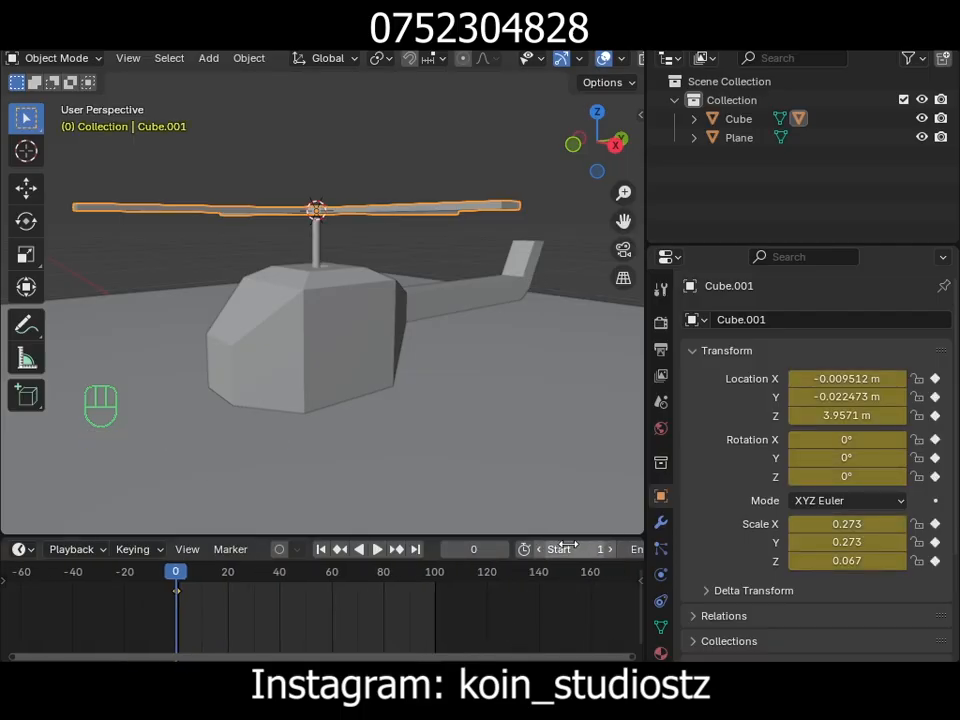
scroll(583, 549, "down", 3)
double_click(619, 548)
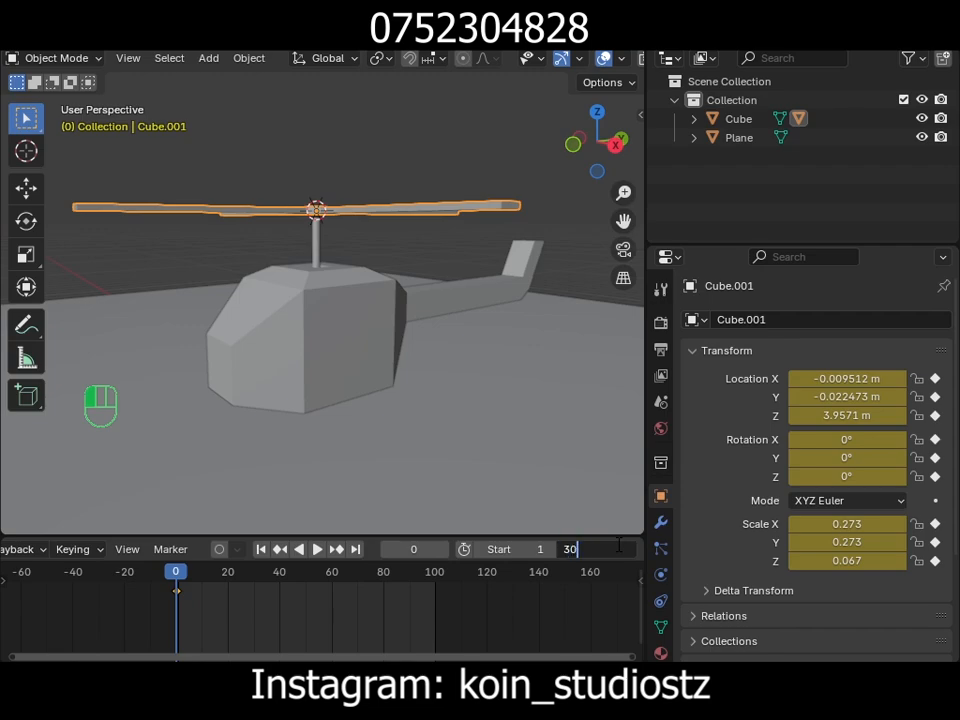
key("Return")
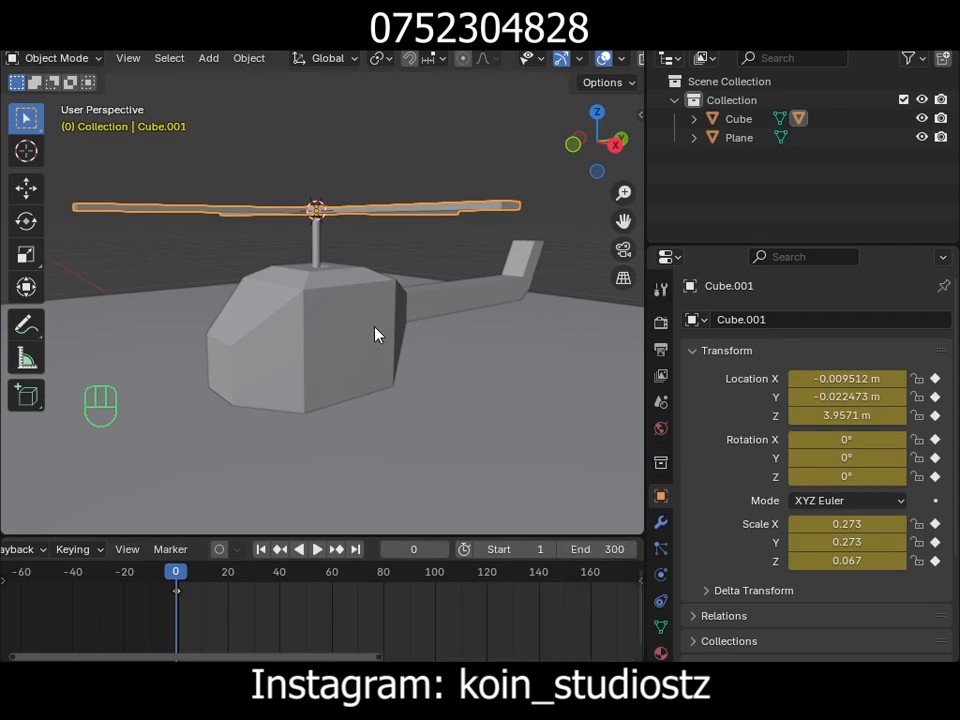
scroll(520, 630, "down", 3)
scroll(596, 598, "down", 3)
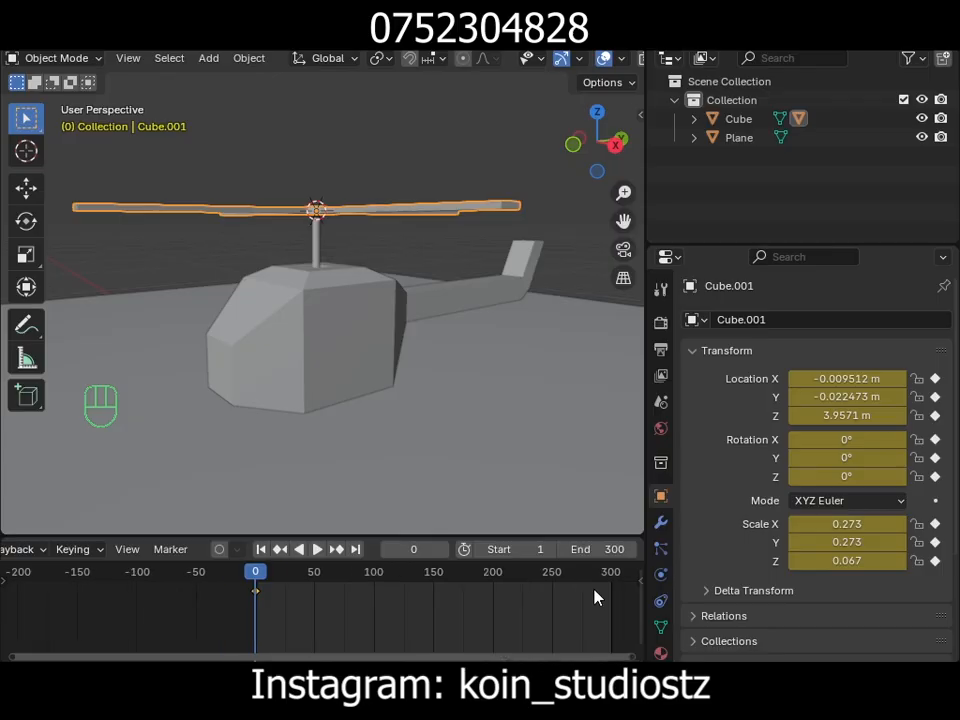
left_click(553, 578)
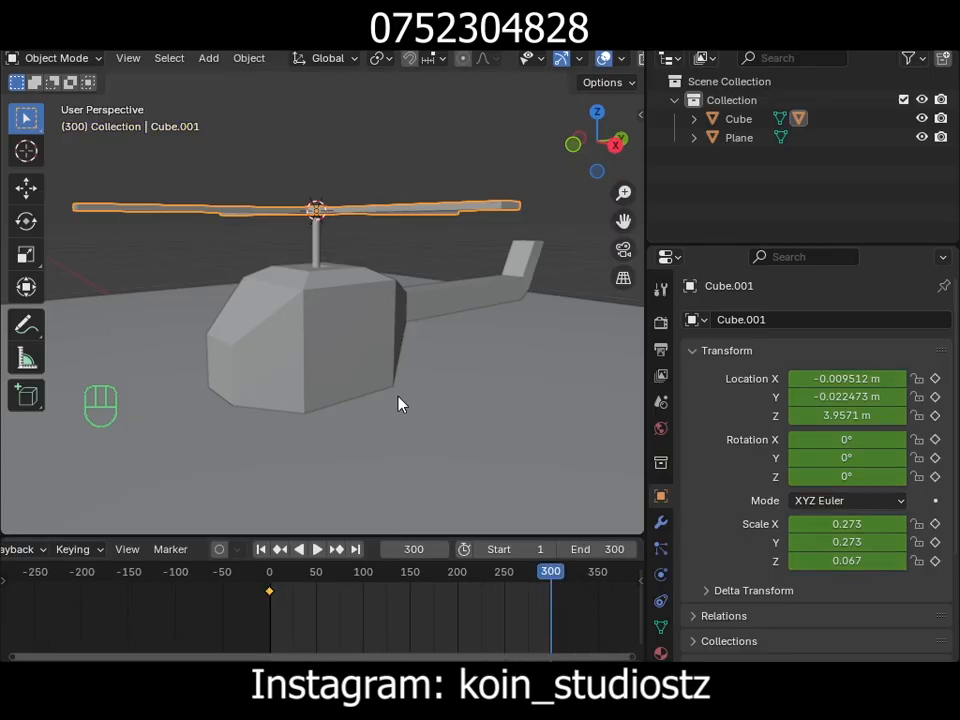
middle_click_drag(399, 272, 479, 330)
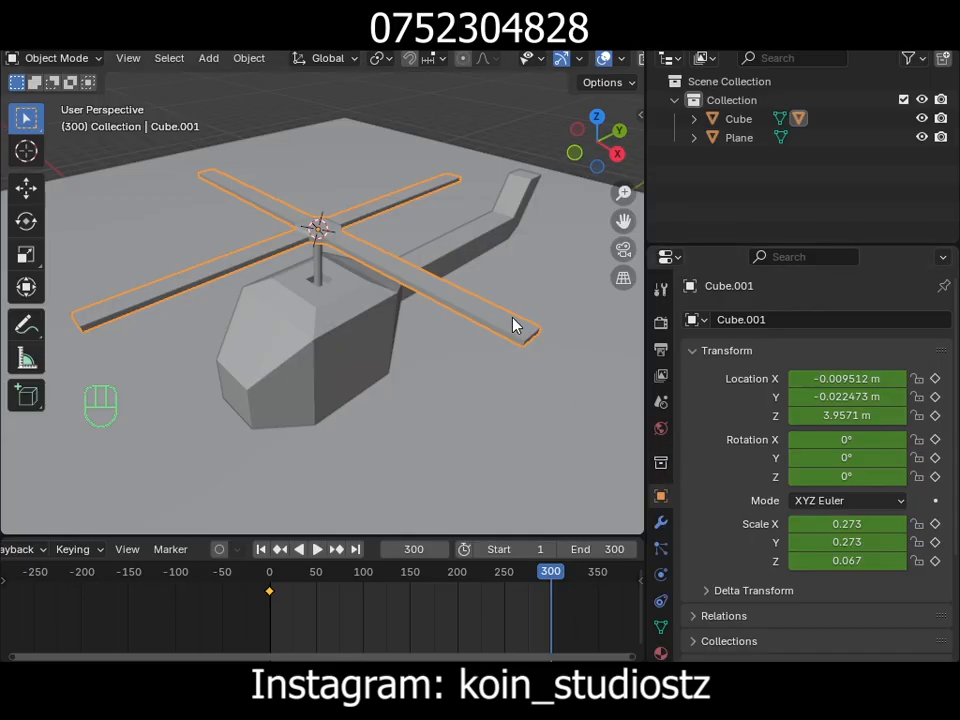
key("r")
key("z")
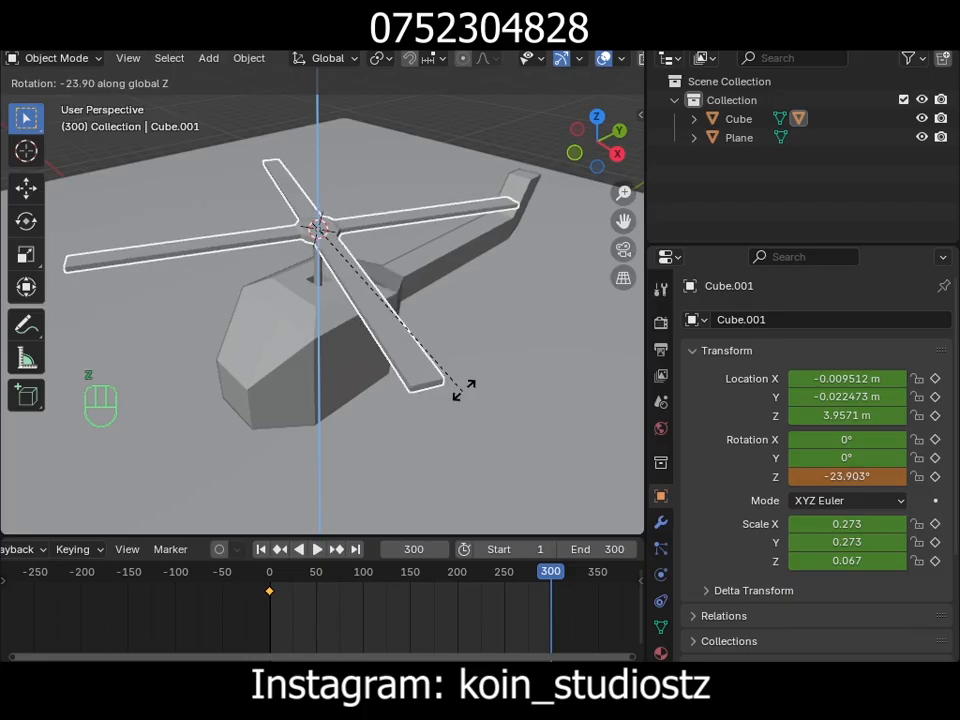
key("Escape")
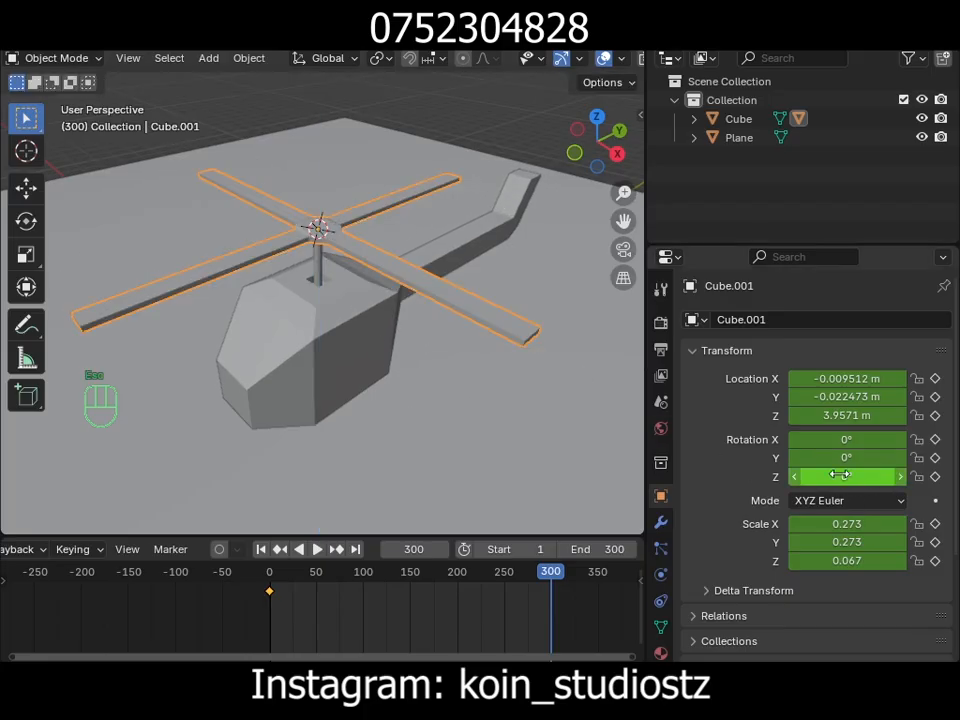
key("r")
key("z")
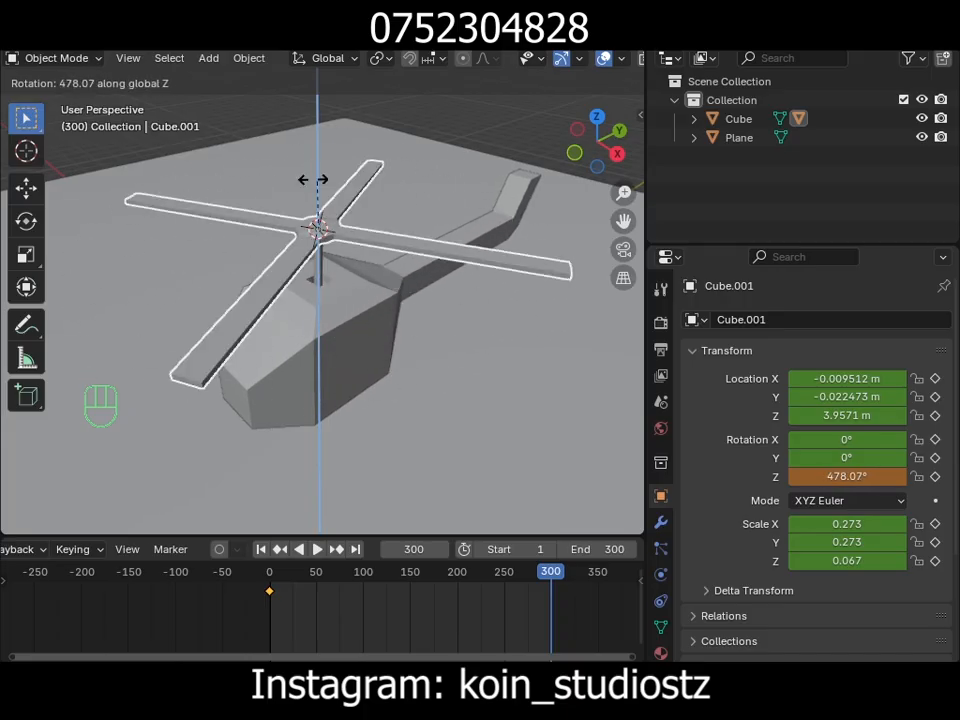
key("Escape")
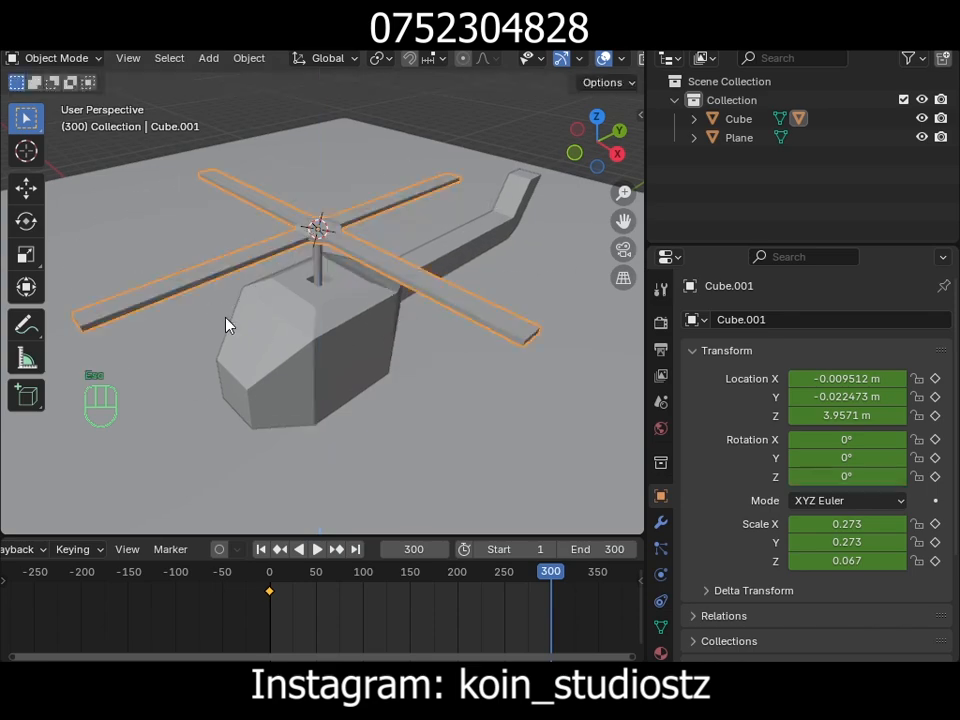
- Set the rotor's Z rotation to -10000° and insert a keyframe for it at frame 300
left_click(851, 476)
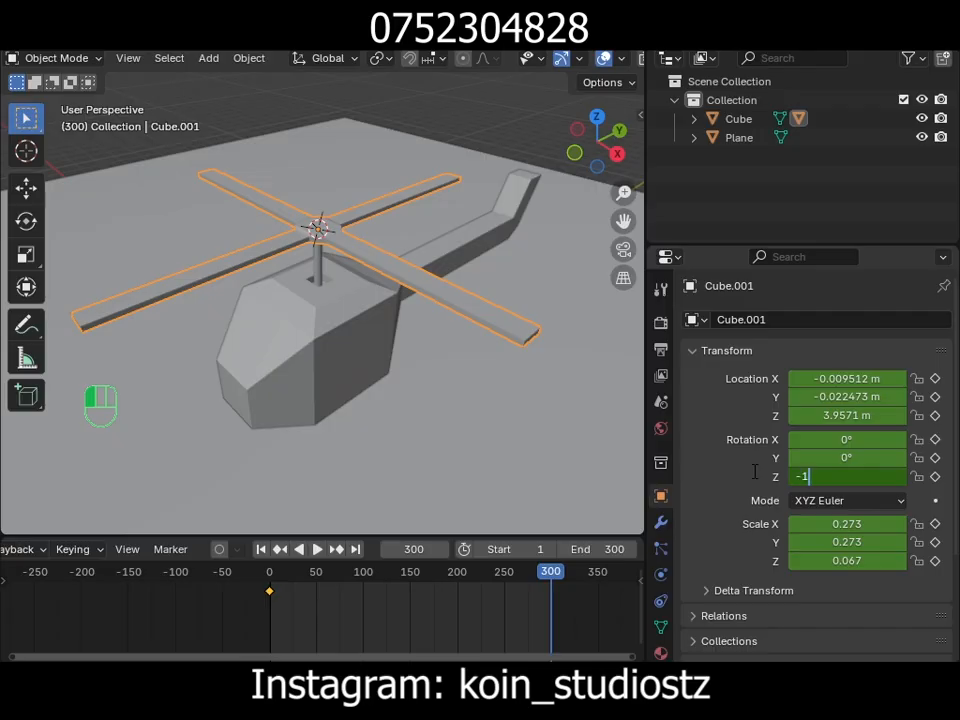
type("-10000")
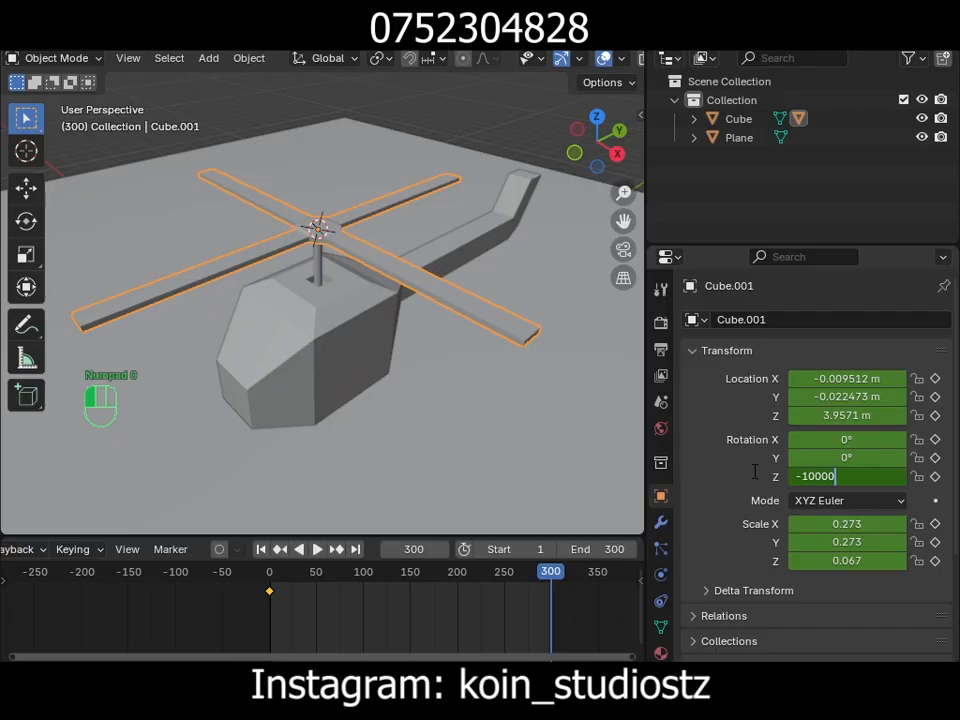
key("Return")
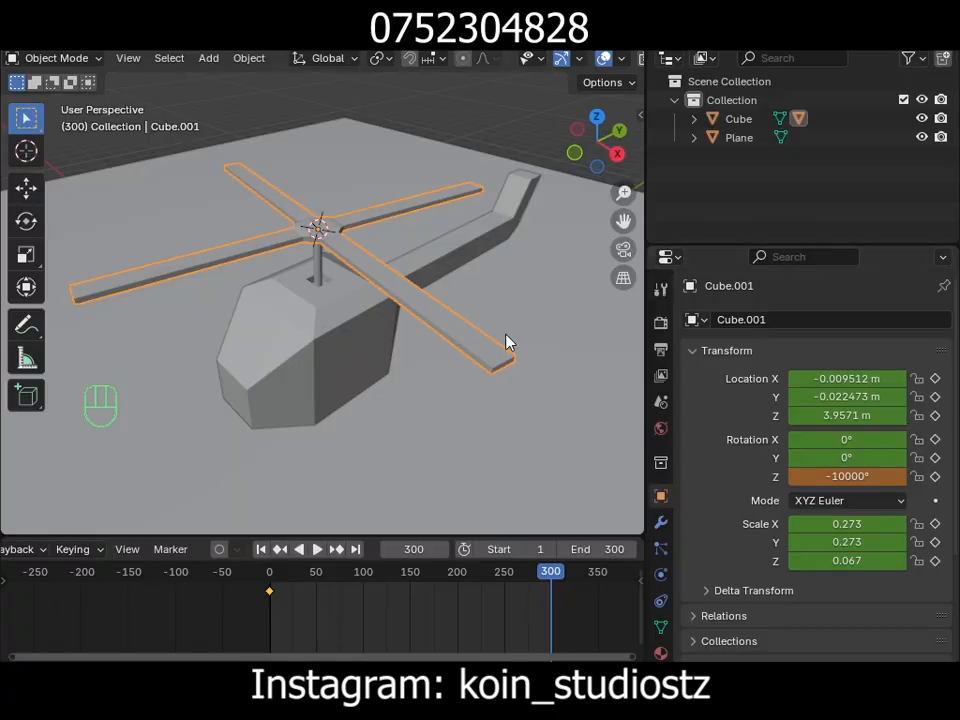
key("i")
- Play the animation to preview the spinning rotor, stopping playback partway through
scroll(461, 439, "down", 4)
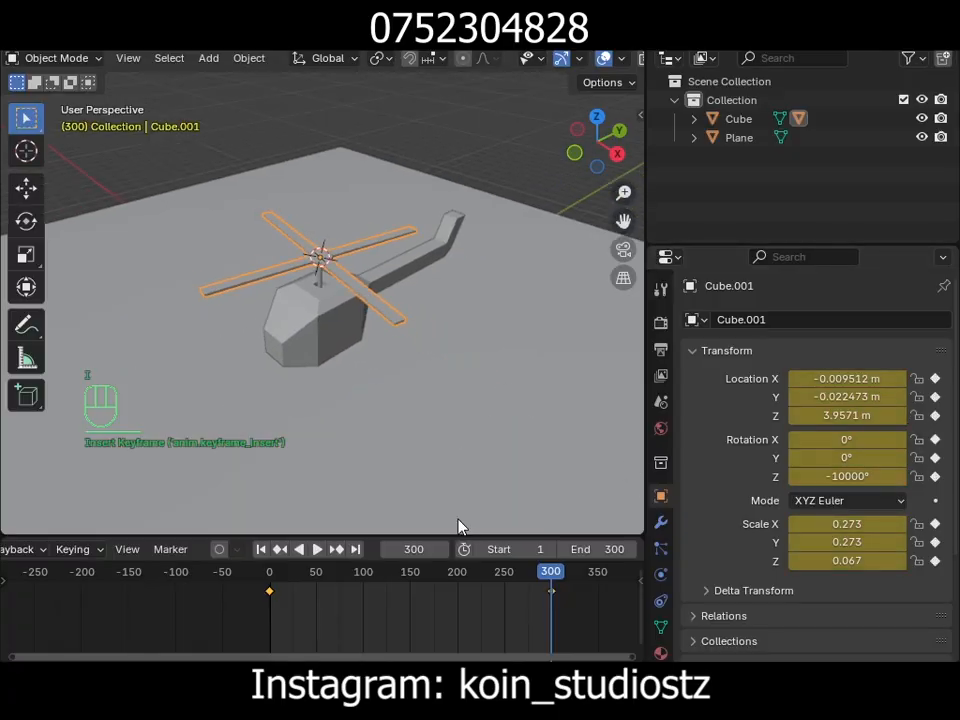
middle_click_drag(448, 452, 363, 515)
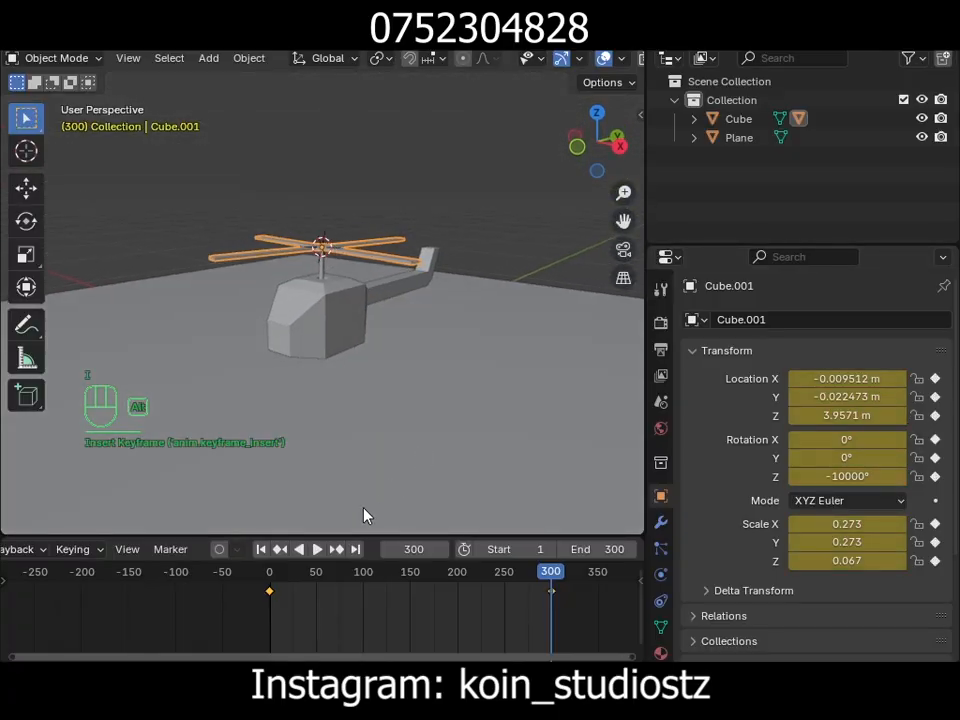
left_click(318, 550)
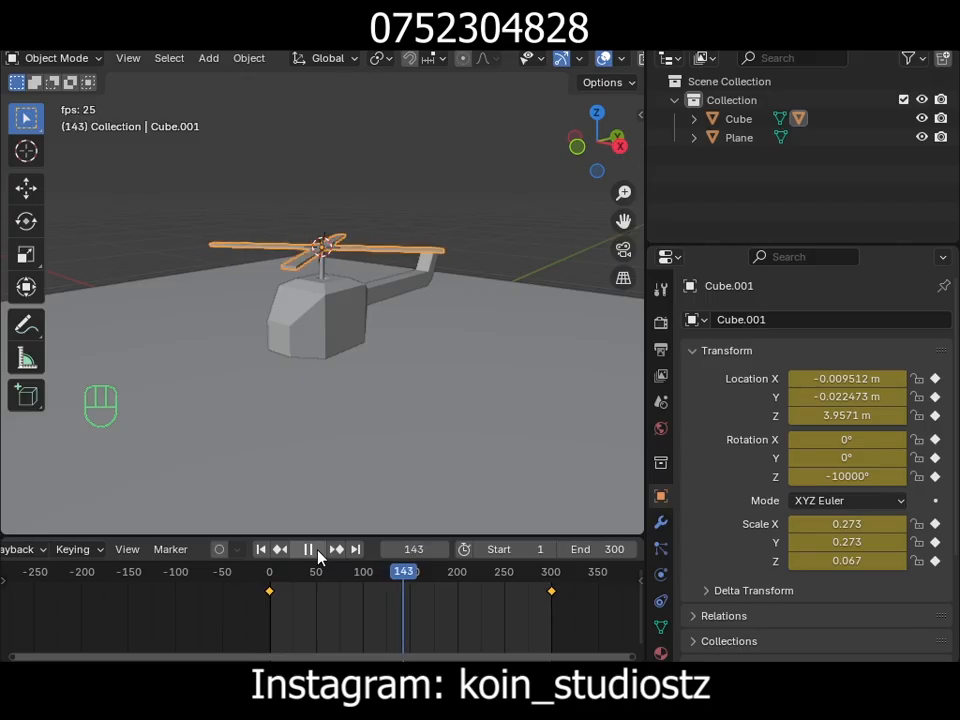
left_click(310, 549)
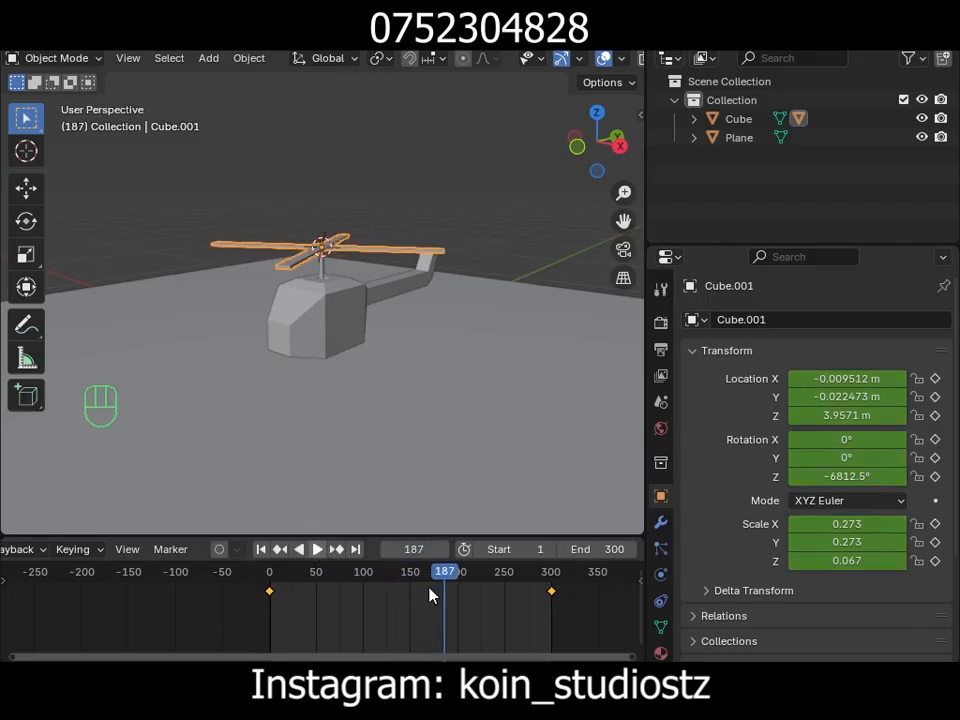
- Go to frame 300, set the rotor's Z rotation to 5000° and insert a keyframe for it
left_click(553, 576)
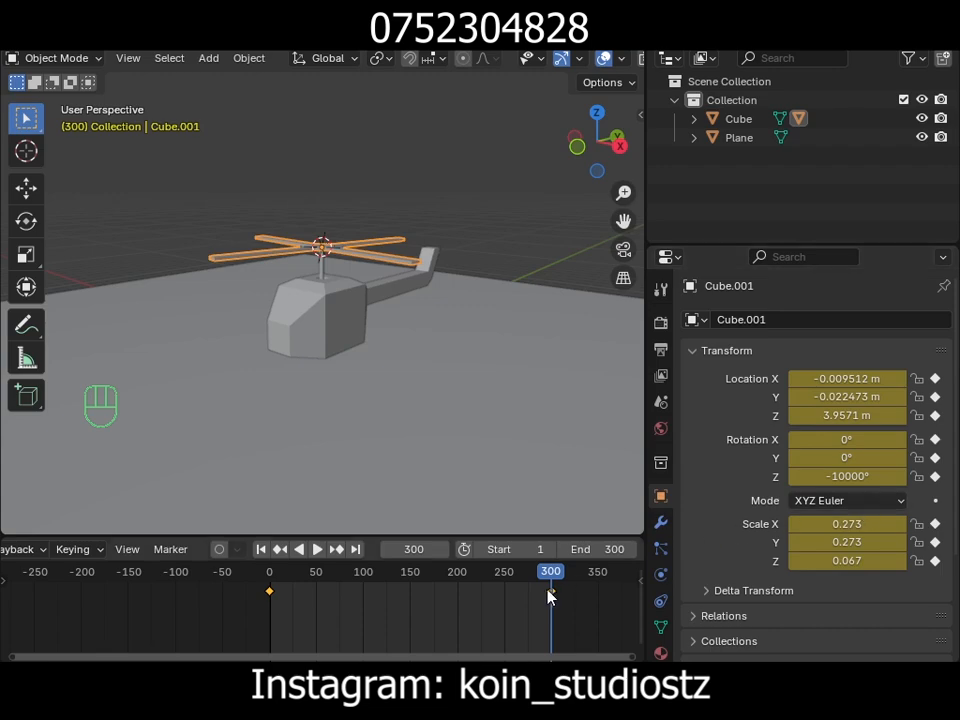
scroll(549, 597, "up", 1)
left_click(844, 476)
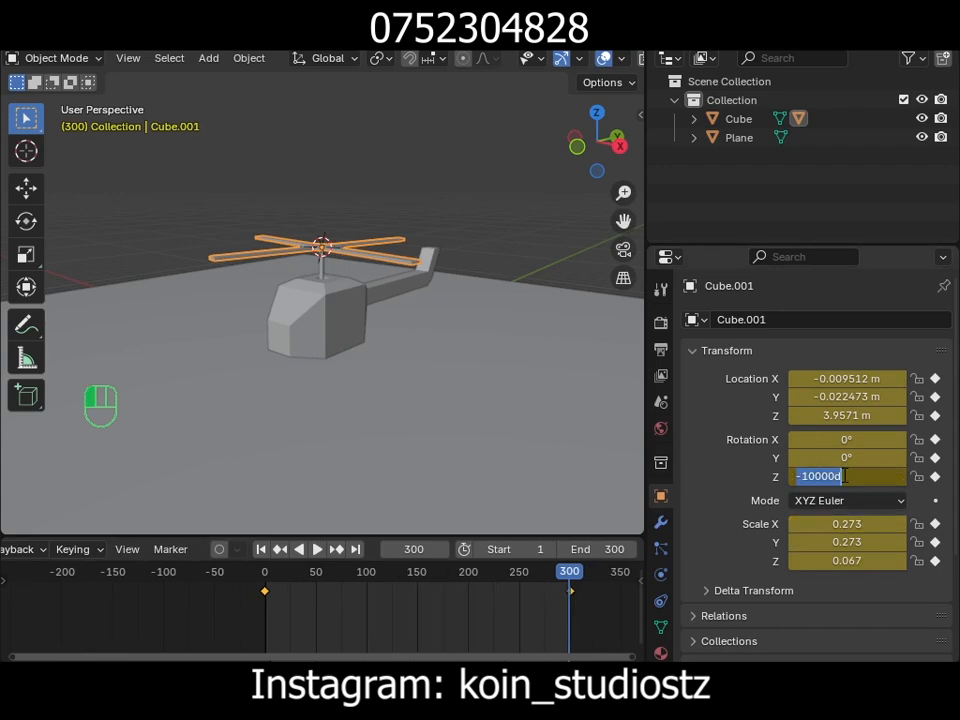
left_click(810, 476)
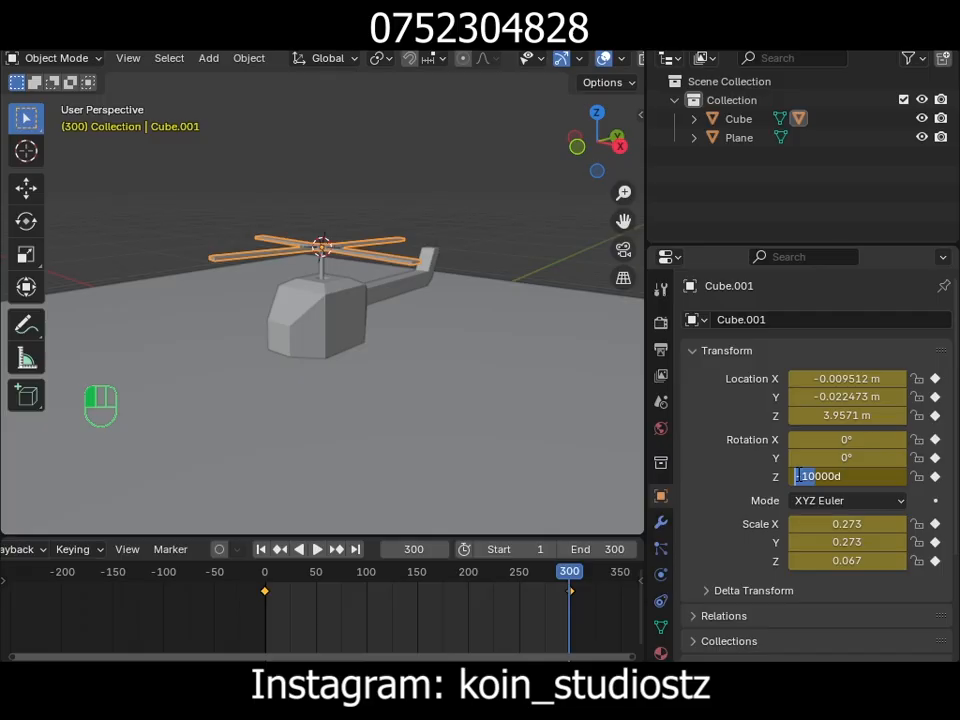
key("Return")
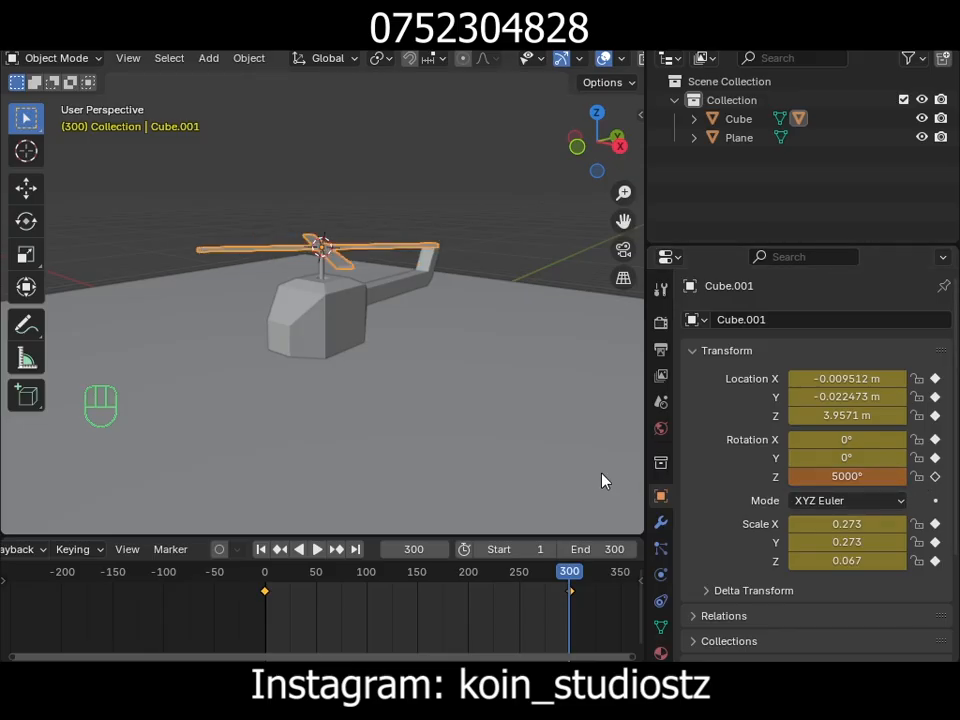
key("i")
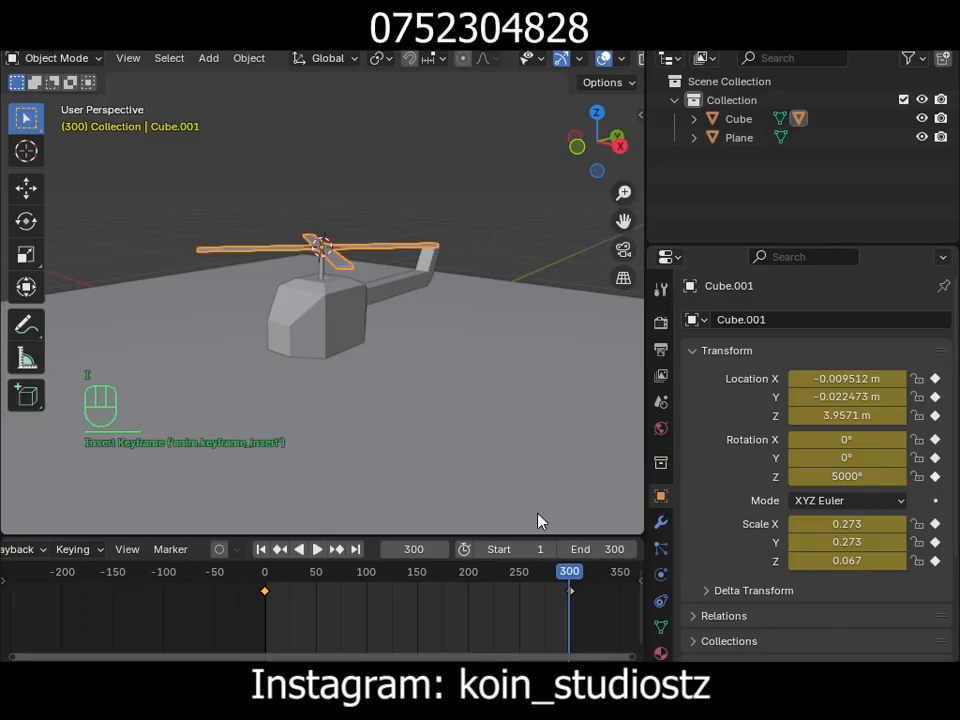
- Play the animation to check the rotor's spin while viewing the helicopter from the side, and stop playback
left_click(320, 552)
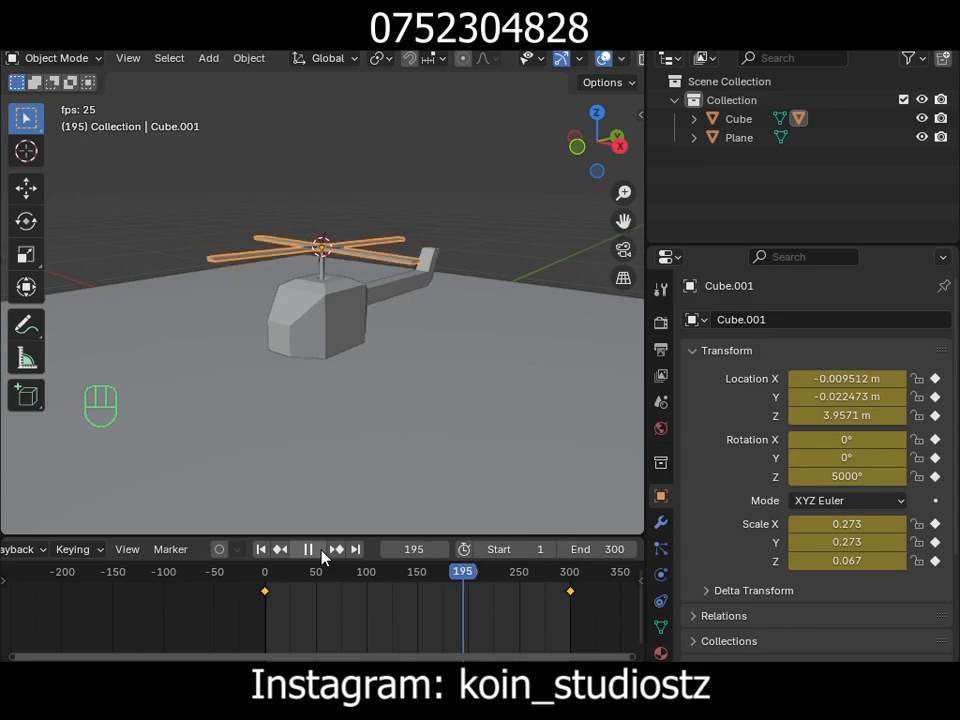
left_click_drag(364, 382, 326, 360, "alt")
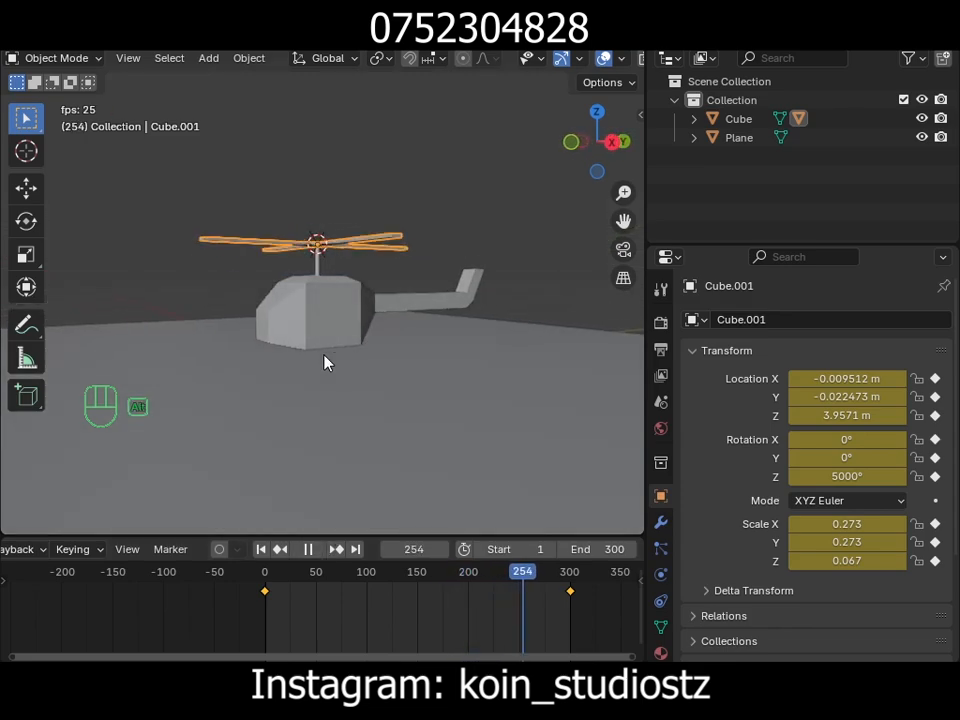
left_click(313, 549)
left_click_drag(362, 408, 338, 240, "alt")
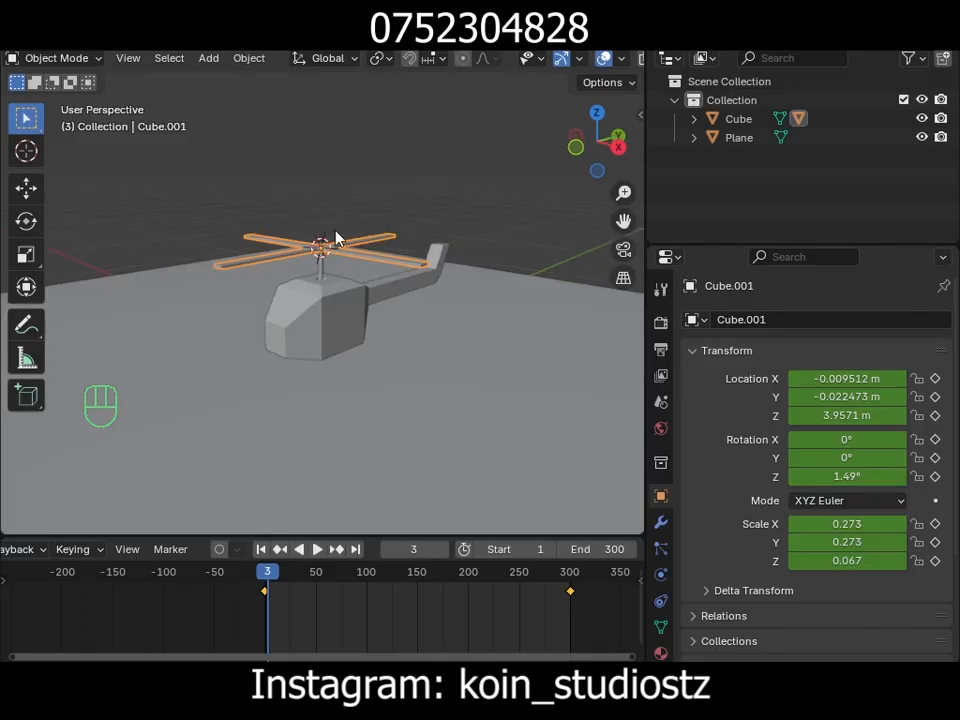
- Select the helicopter body and insert a keyframe for its location, rotation and scale at frame 1
left_click(340, 325)
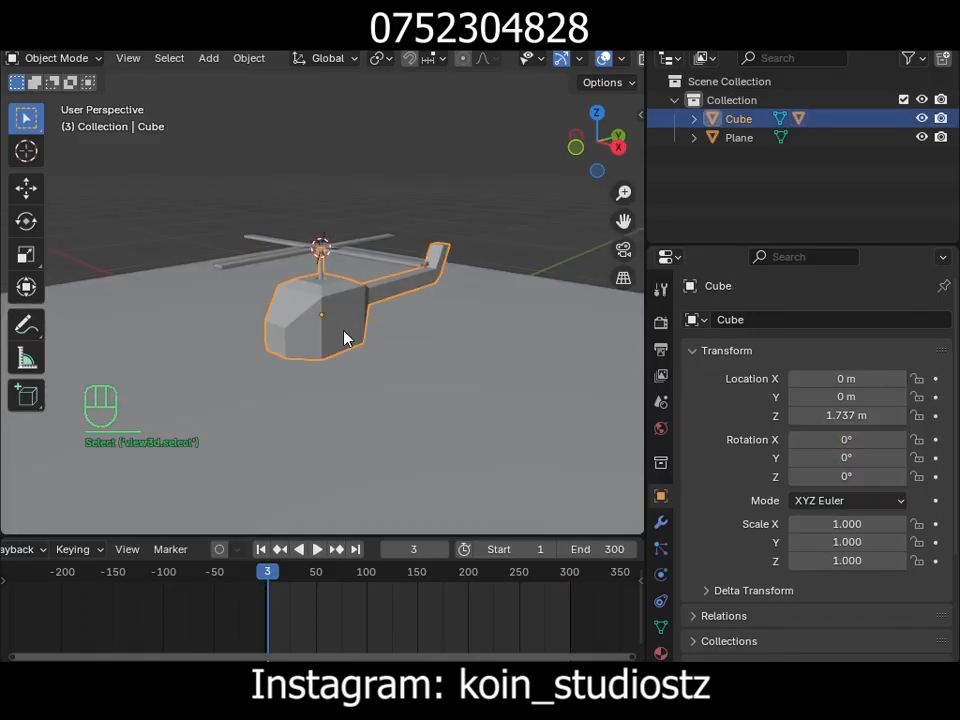
key("g")
key("Escape")
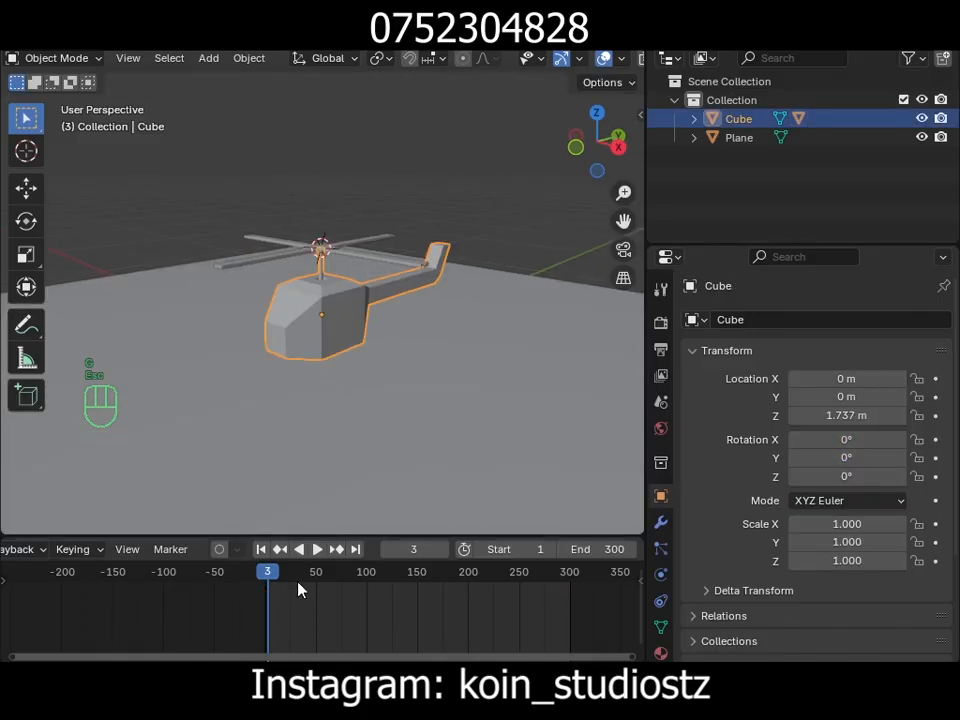
left_click(386, 550)
scroll(298, 606, "up", 3)
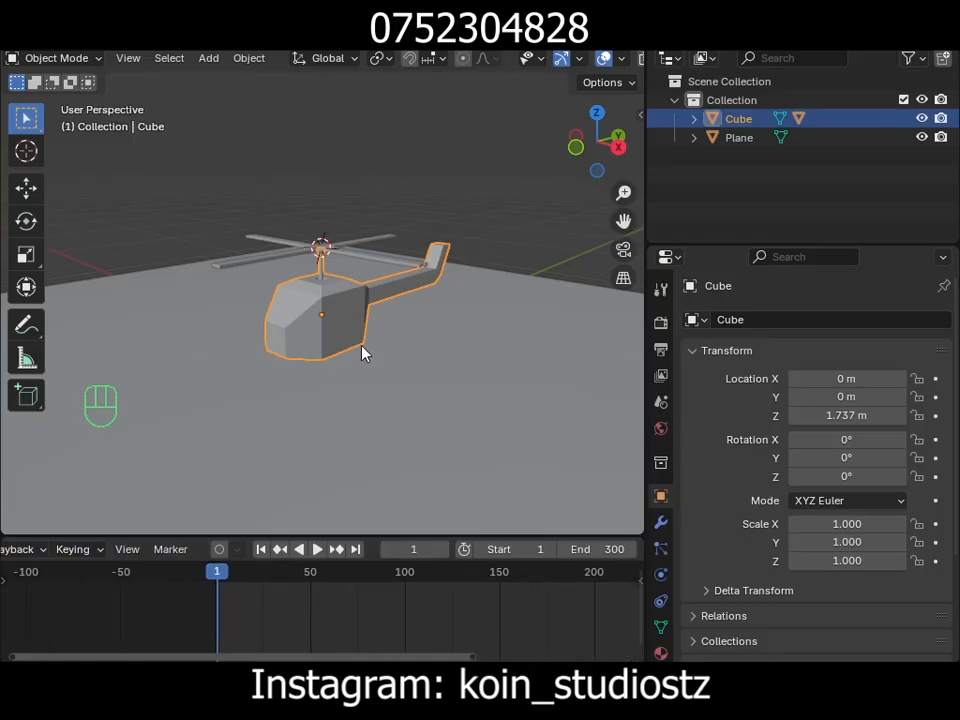
key("i")
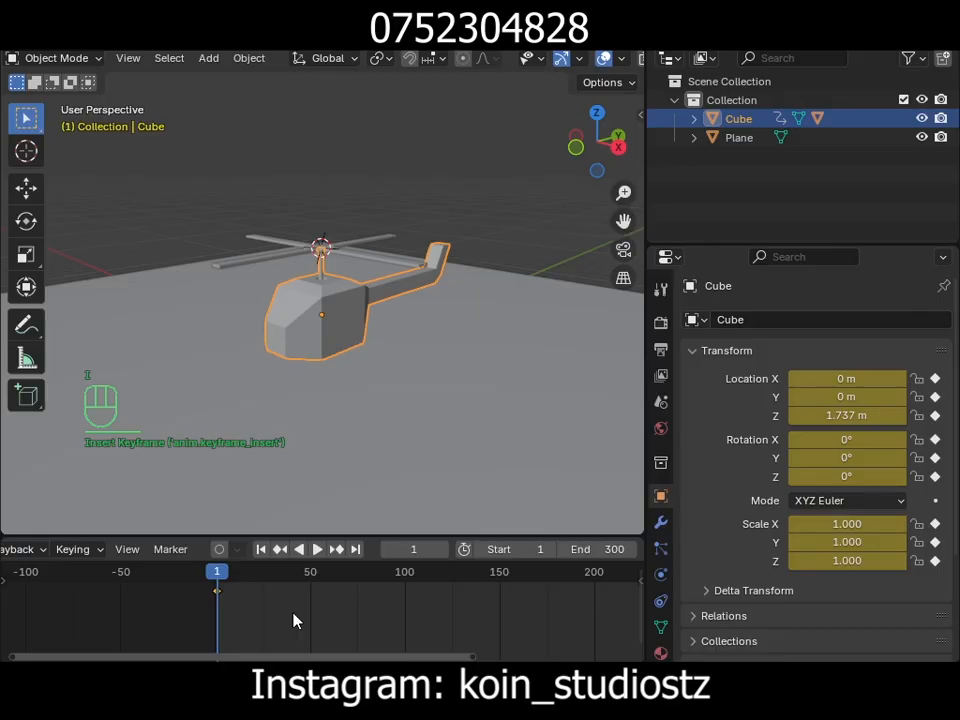
- Go to frame 101 and raise the helicopter body along Z to a height of about 2.18 m
scroll(338, 622, "down", 2)
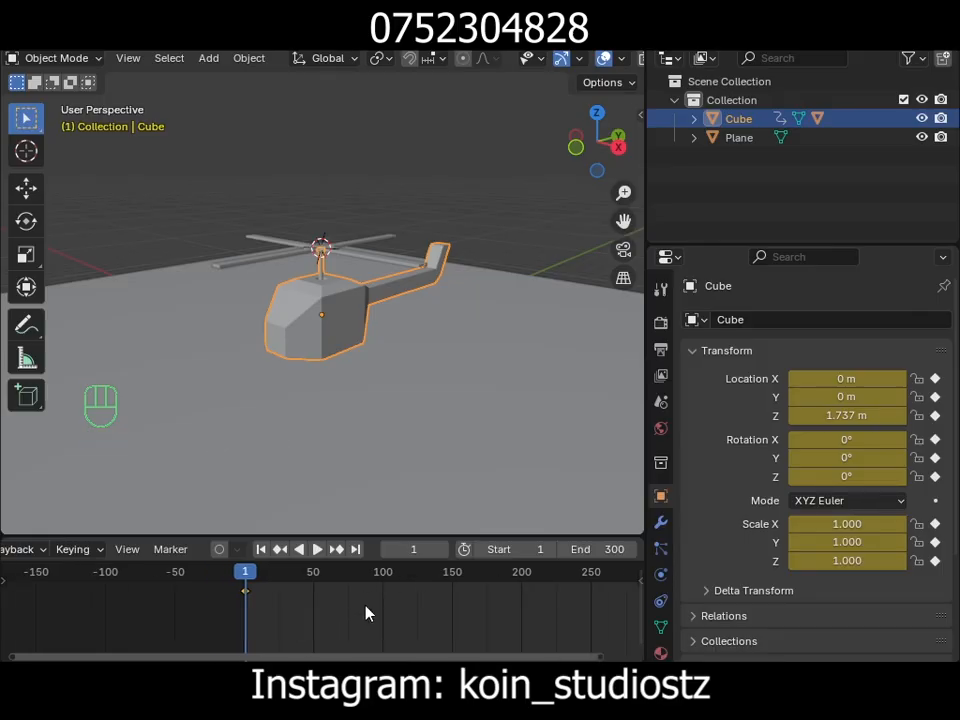
left_click(388, 575)
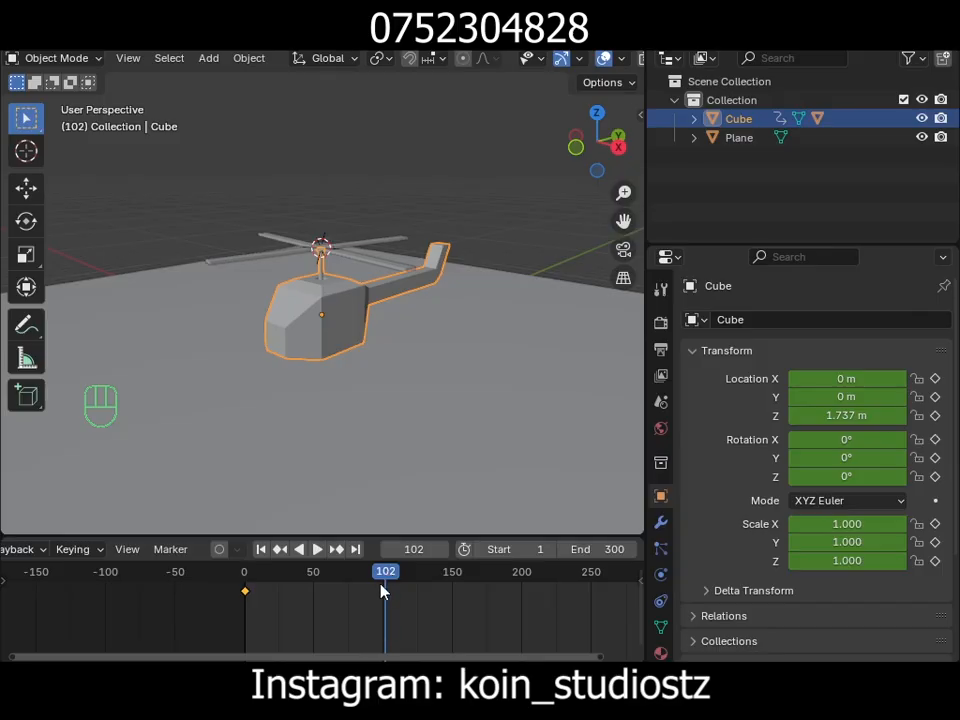
left_click(387, 553)
scroll(326, 295, "up", 2)
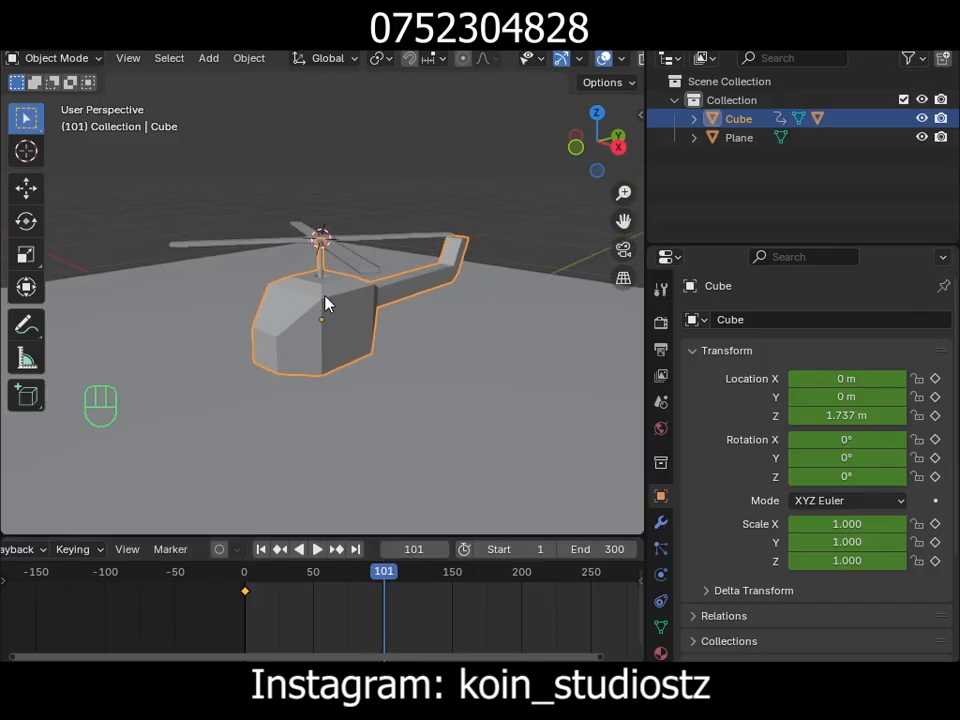
left_click_drag(352, 296, 374, 287, "alt")
key("h")
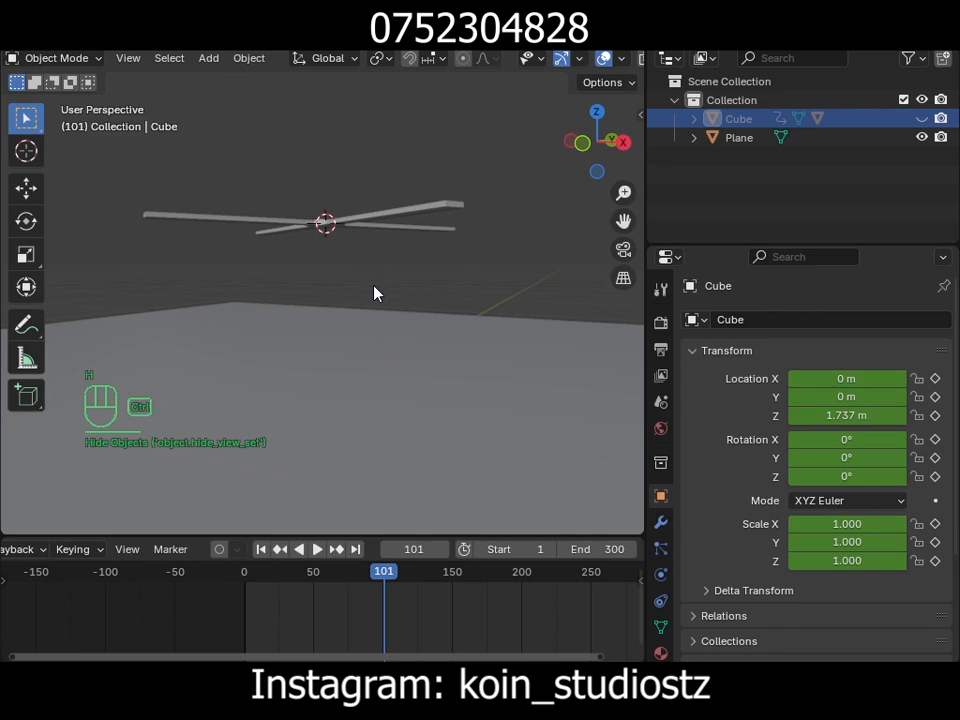
key("ctrl+z")
key("g")
key("z")
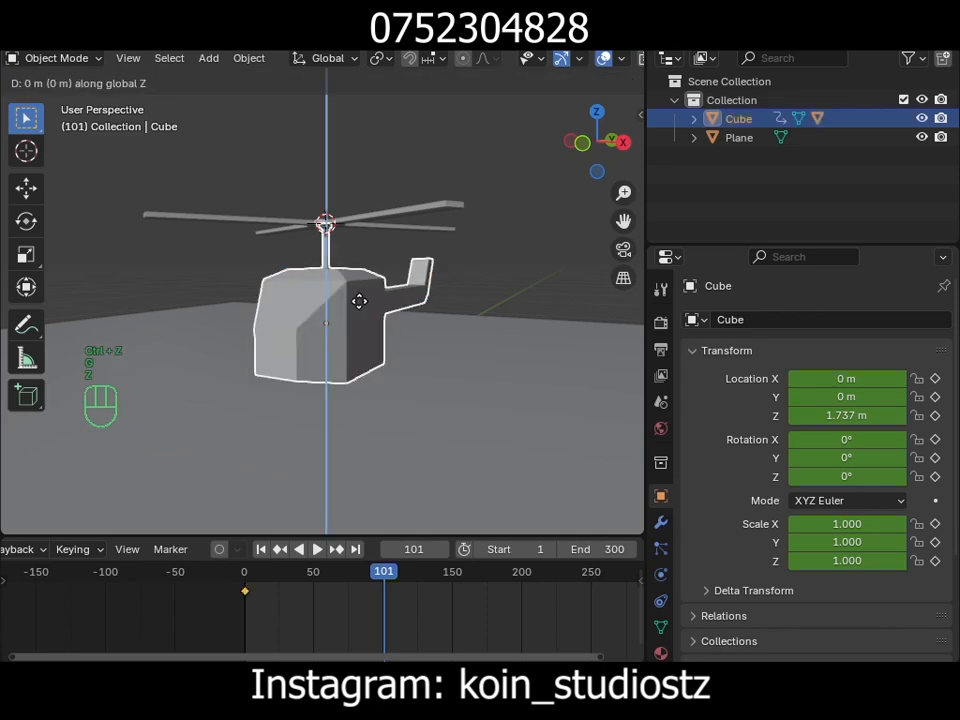
left_click(369, 279)
left_click_drag(349, 338, 429, 321, "alt")
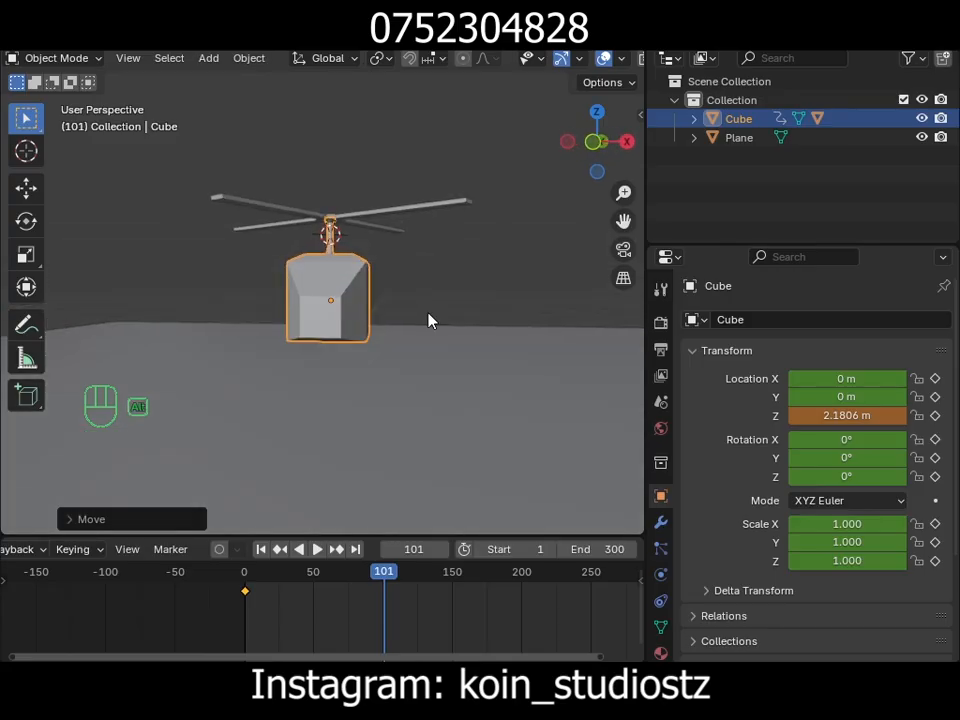
- Roll the body to about 7.8° in Y, turn it to about 11.7° in Z, and insert a keyframe at frame 101
key("r")
left_click(432, 352)
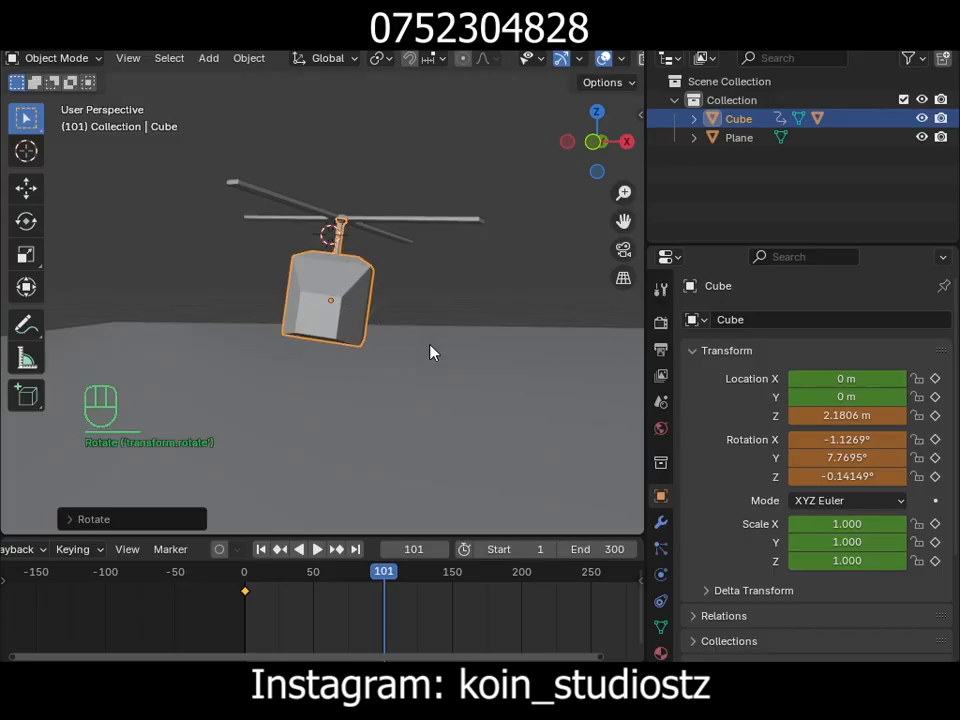
key("r")
key("z")
left_click(453, 334)
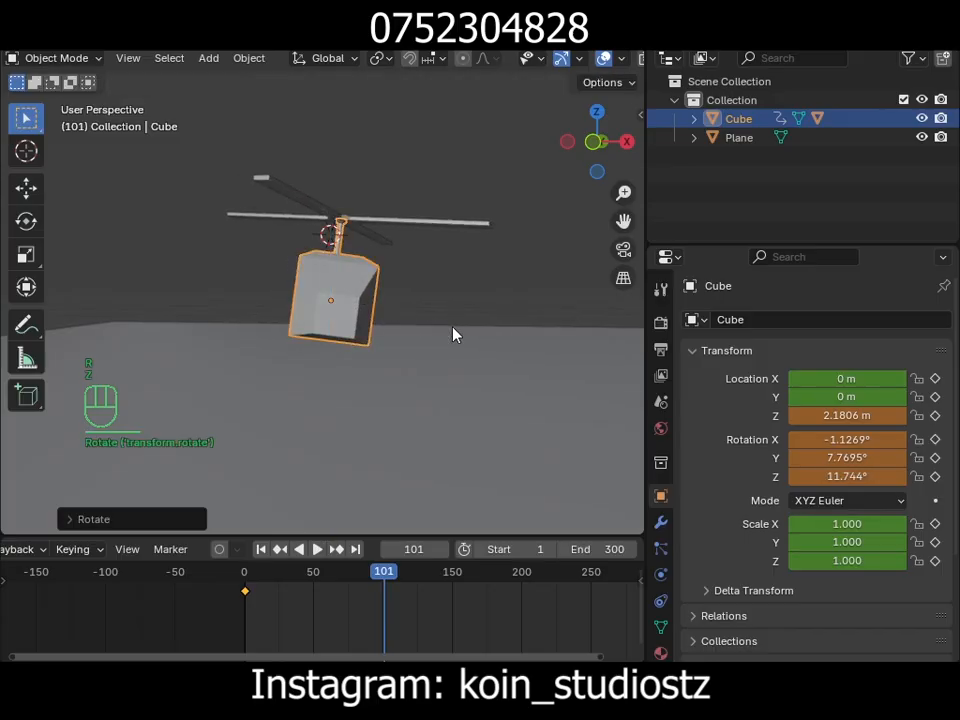
key("i")
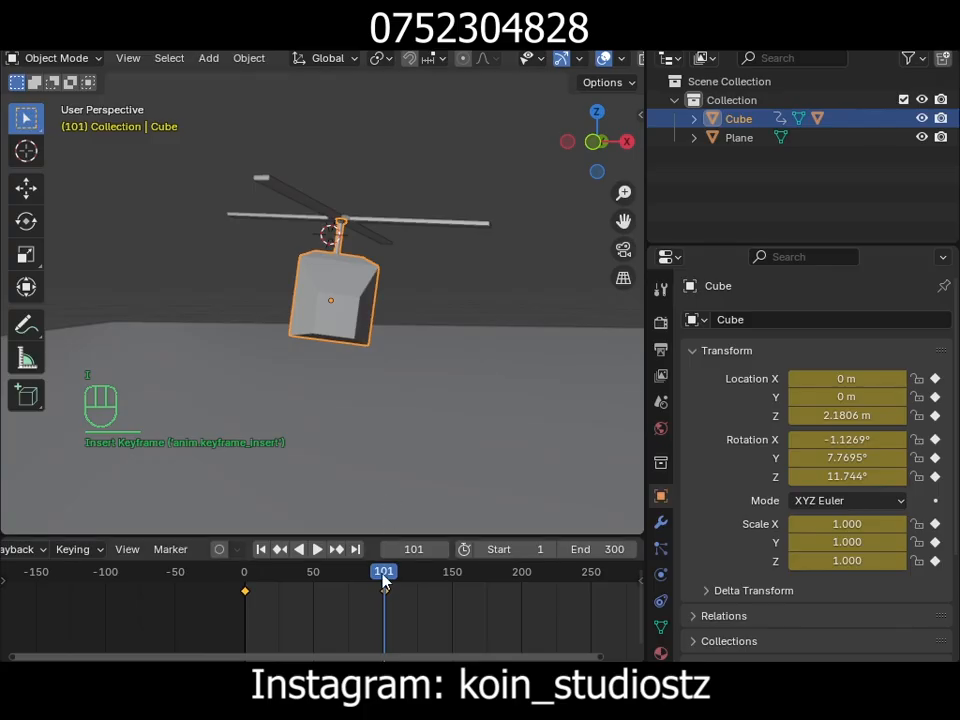
- Go to frame 50, turn the body about Z to about -15°, and roll it sideways opposite to the frame 101 tilt
left_click_drag(381, 577, 316, 585)
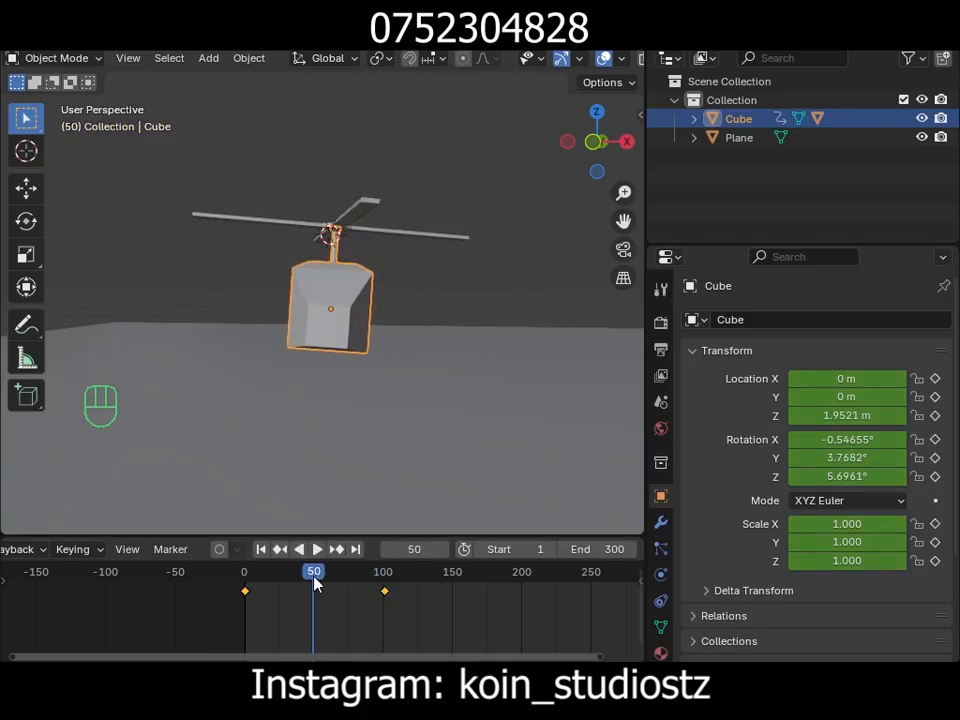
key("r")
key("z")
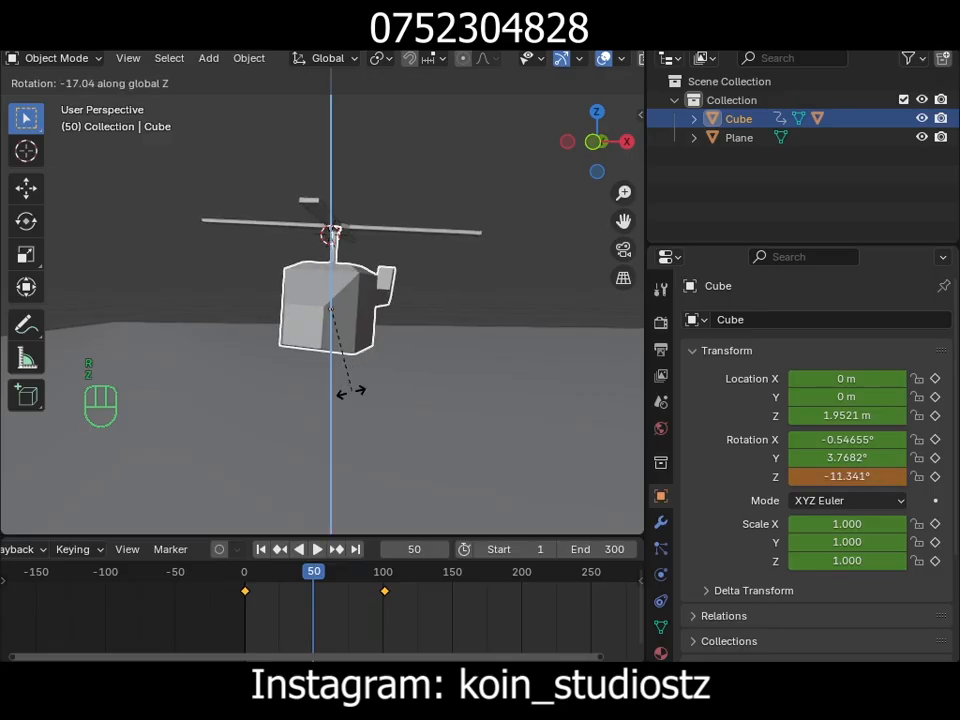
left_click(409, 388)
key("r")
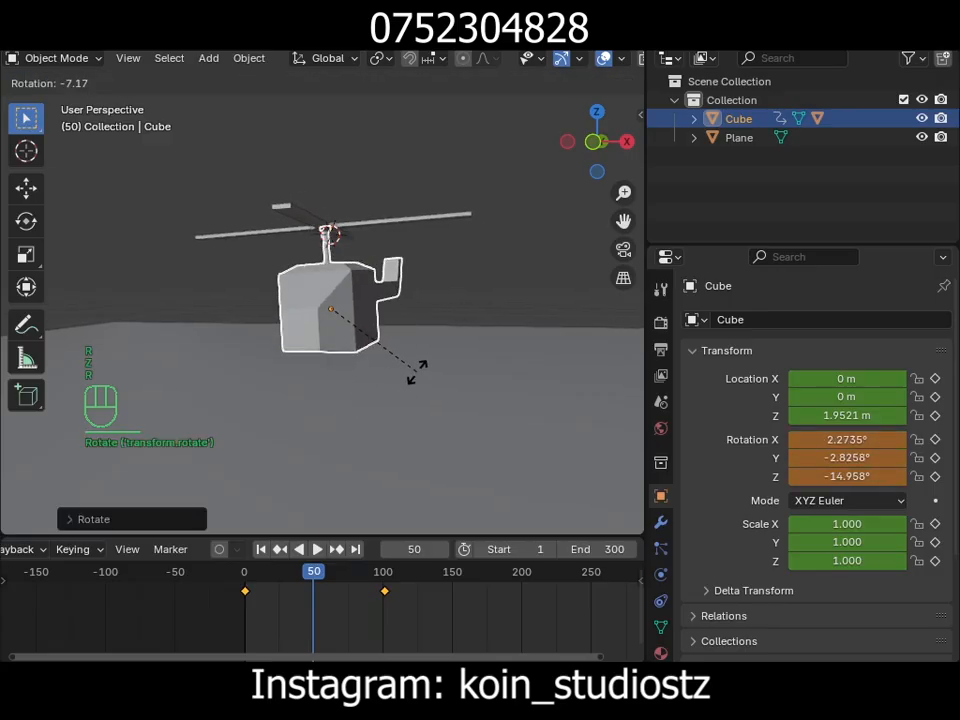
left_click(420, 367)
- Pitch the body from a side view to about -2.5° X, -7° Y and -13.9° Z rotation, and insert a keyframe at frame 50
middle_click_drag(422, 368, 416, 327)
key("r")
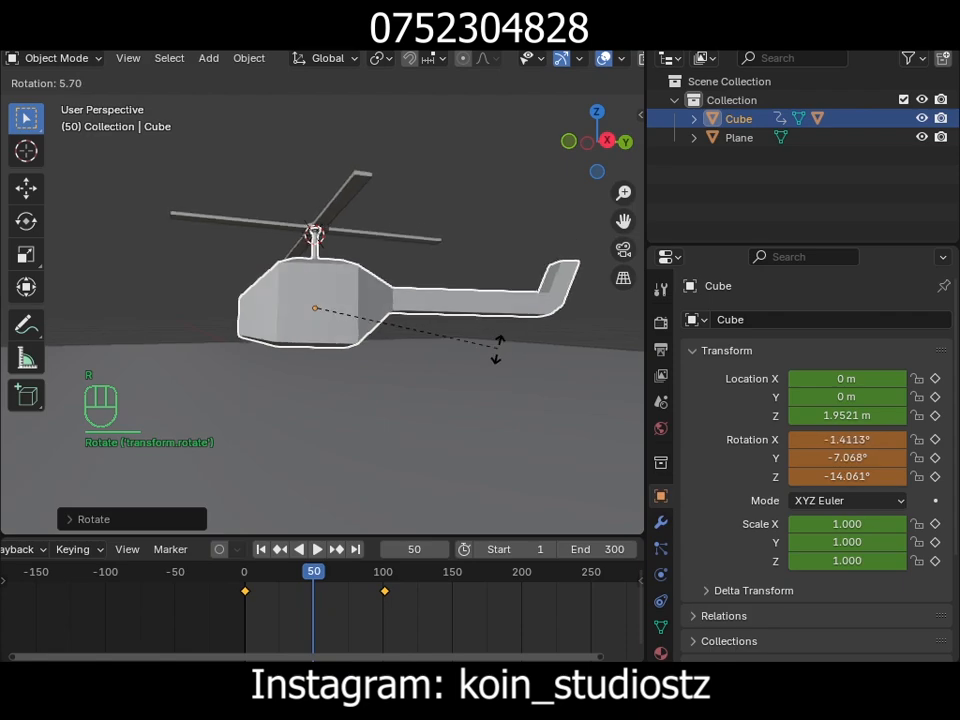
left_click(498, 353)
left_click_drag(295, 290, 411, 343, "alt")
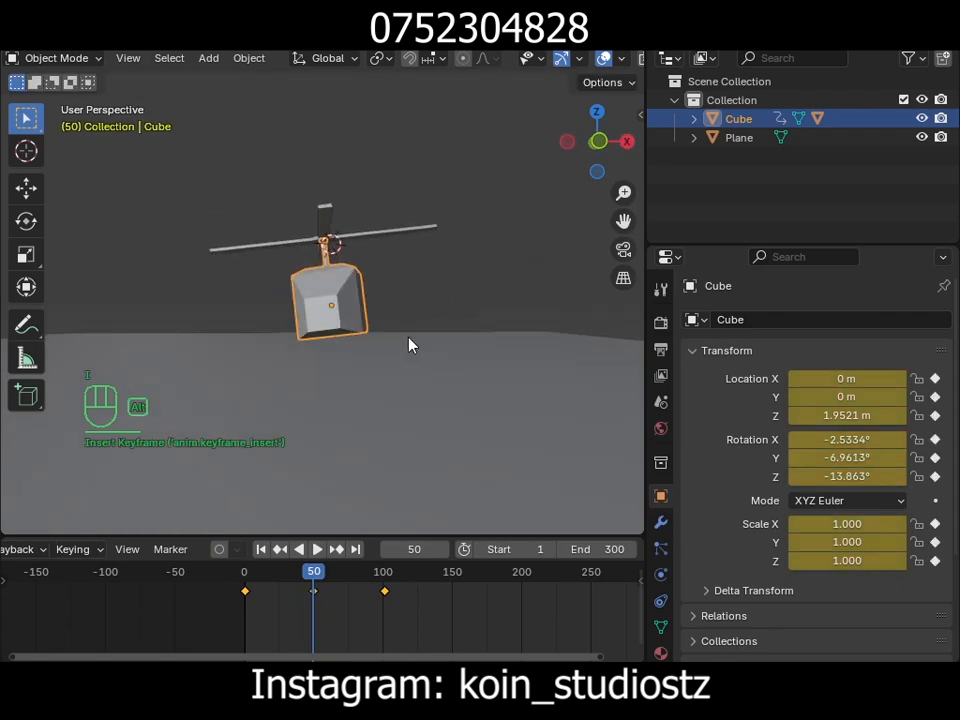
key("i")
- Return to frame 0 and play the takeoff animation past the last body keyframe, then stop playback
left_click_drag(313, 573, 265, 571)
key("Escape")
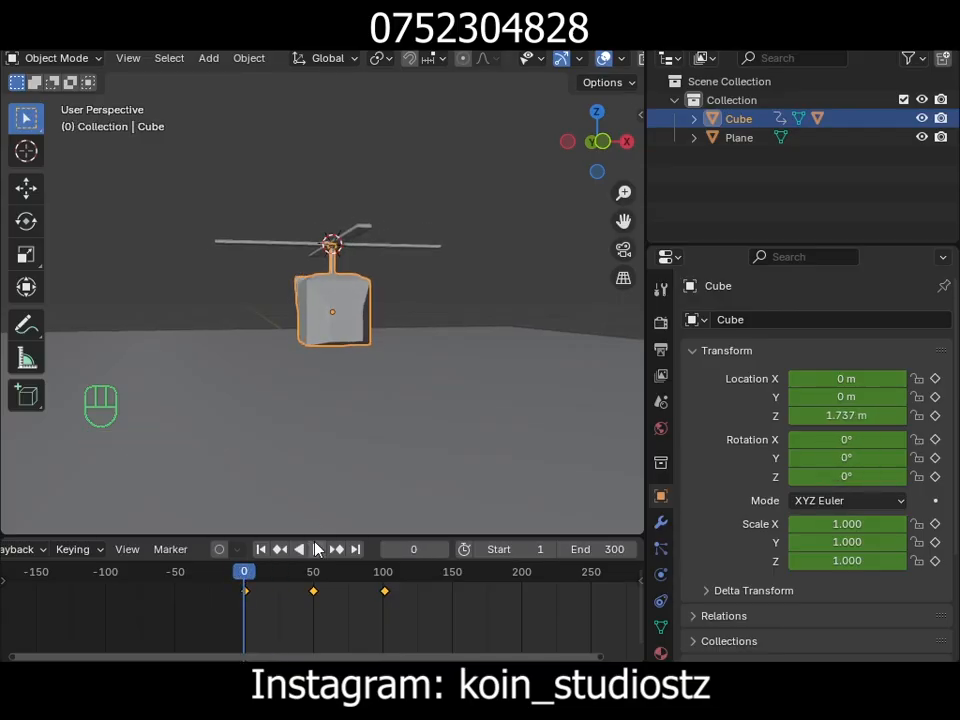
left_click(317, 550)
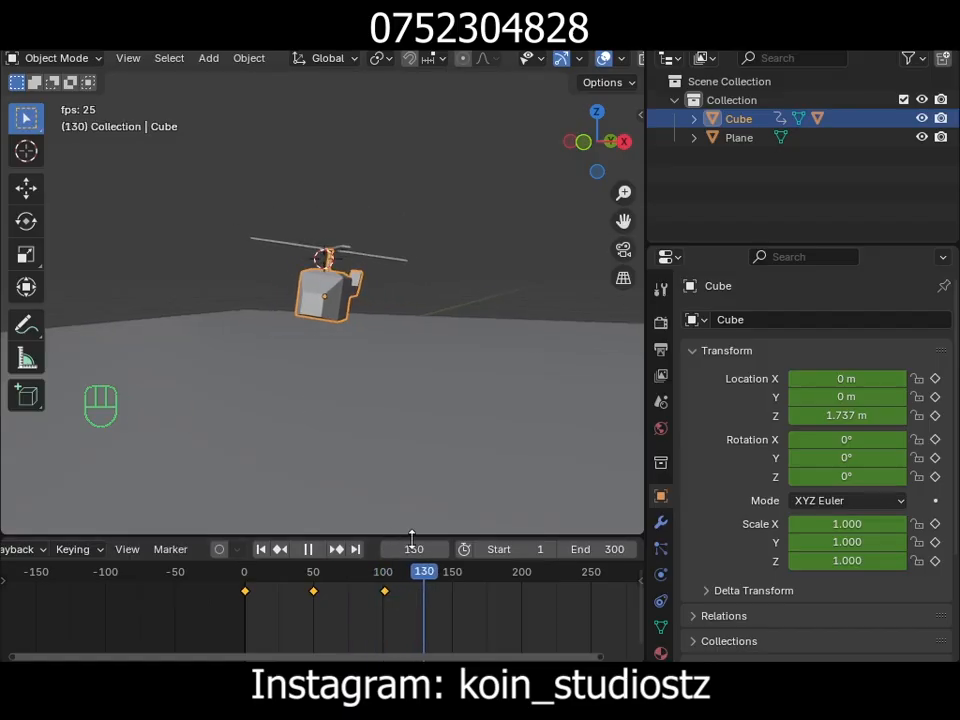
left_click(310, 551)
- Go to frame 200 and raise the helicopter body along Z to a height of about 9.79 m
scroll(397, 602, "down", 2)
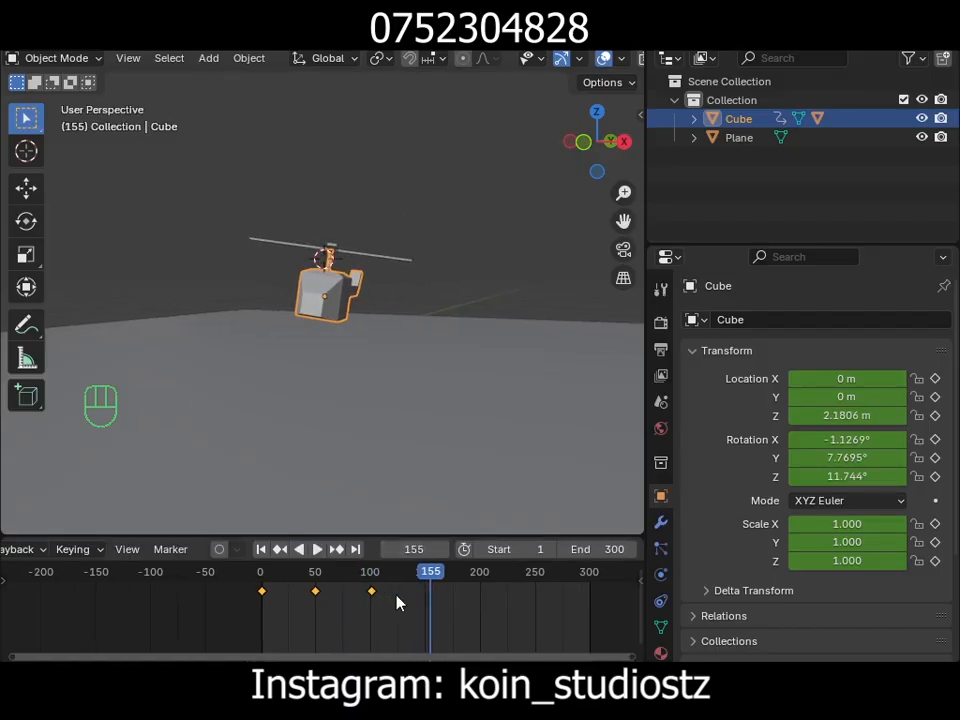
left_click(479, 580)
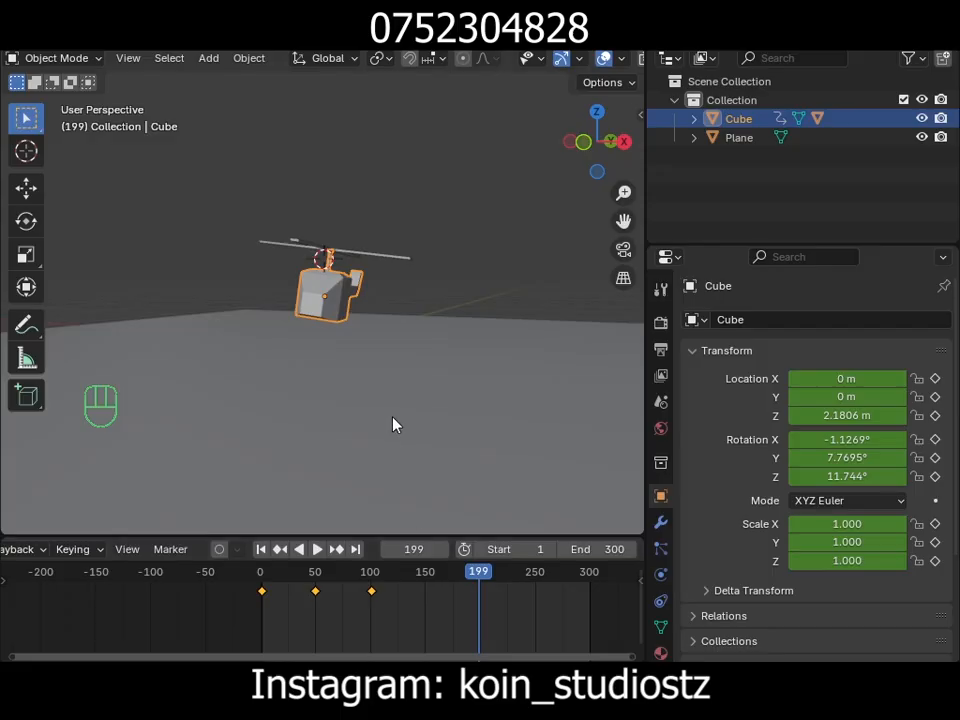
left_click(443, 549)
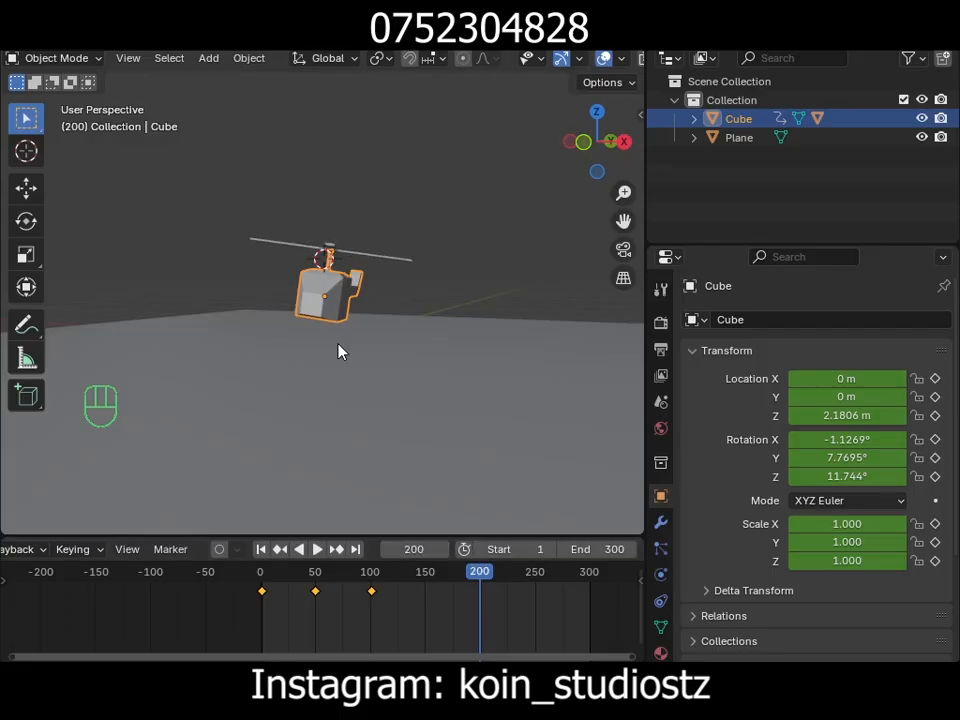
key("g")
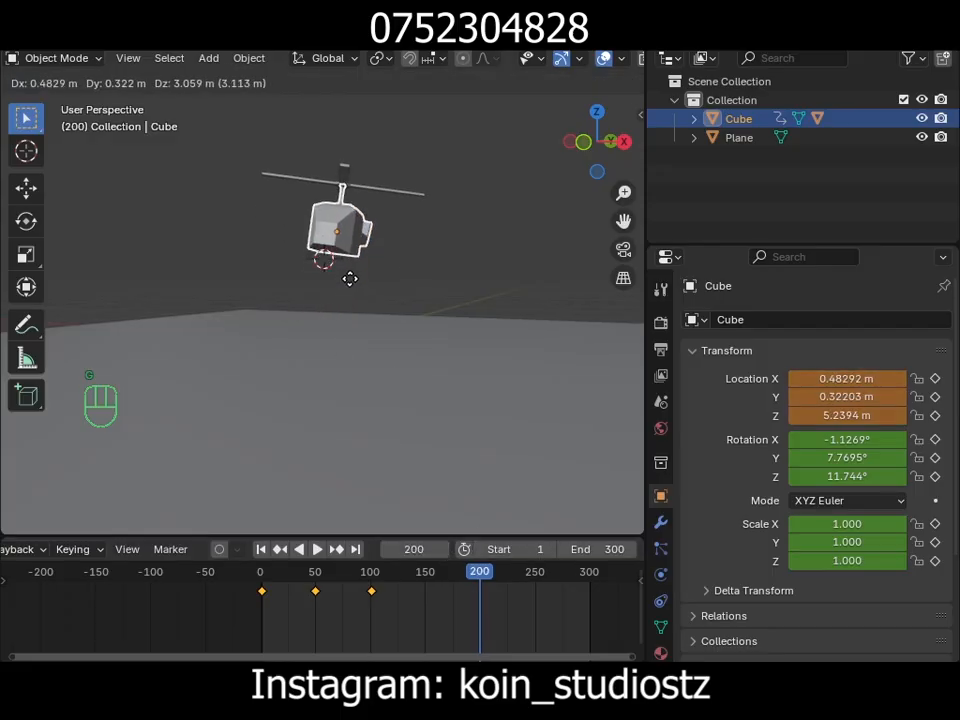
key("Escape")
key("g")
key("z")
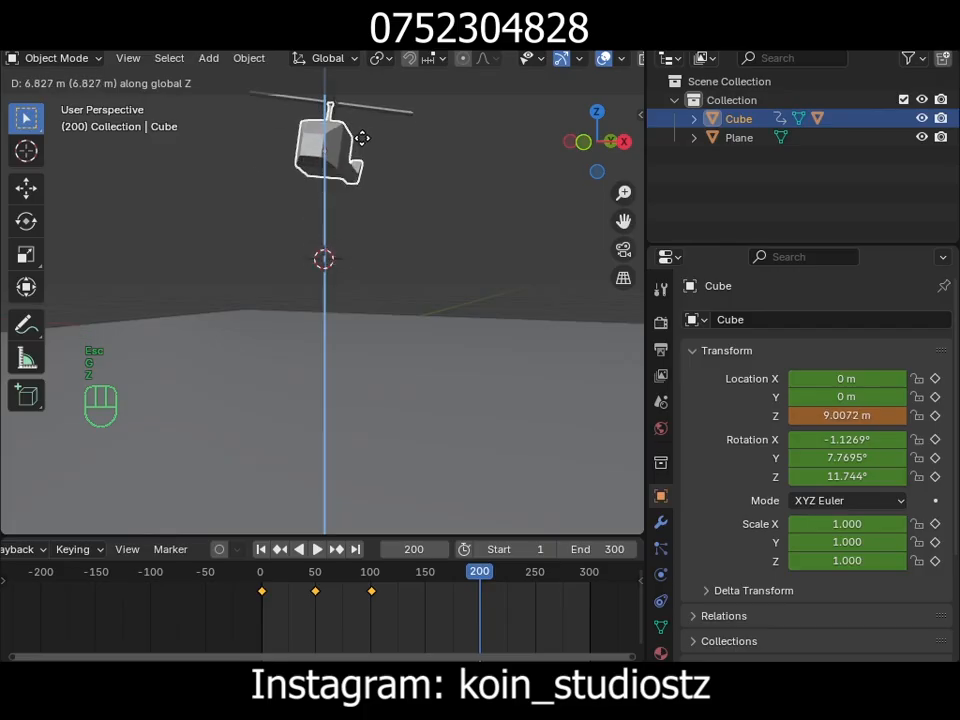
left_click(362, 138)
- Roll the raised body from the front view to about -4.7° X, -10.5° Y and 14.6° Z rotation at frame 200
left_click_drag(373, 246, 441, 287, "alt")
key("r")
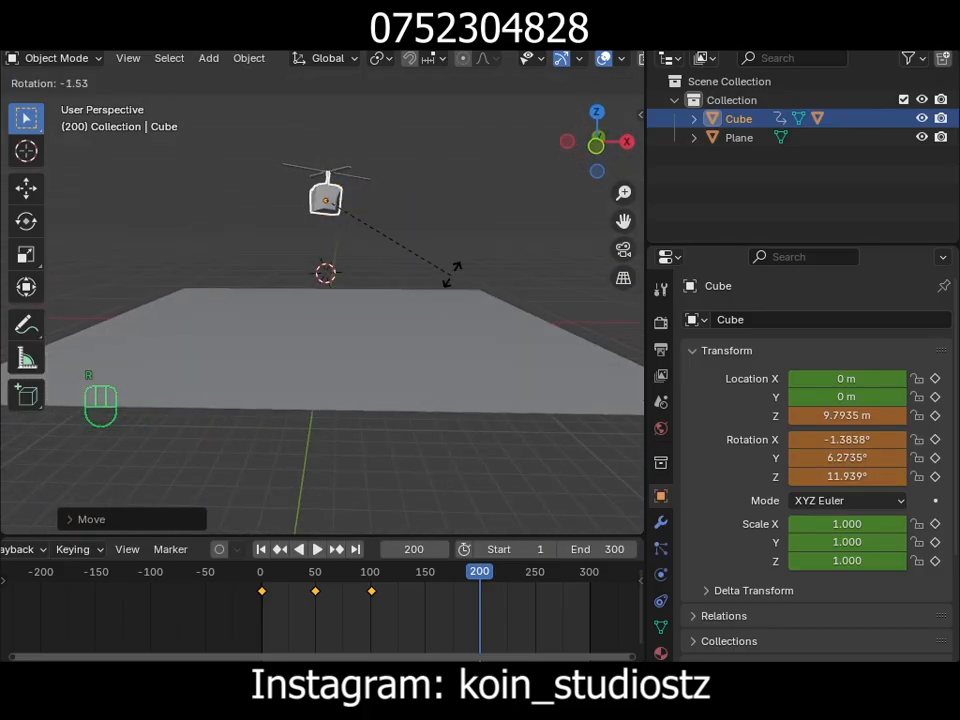
left_click(461, 257)
middle_click_drag(461, 257, 440, 281)
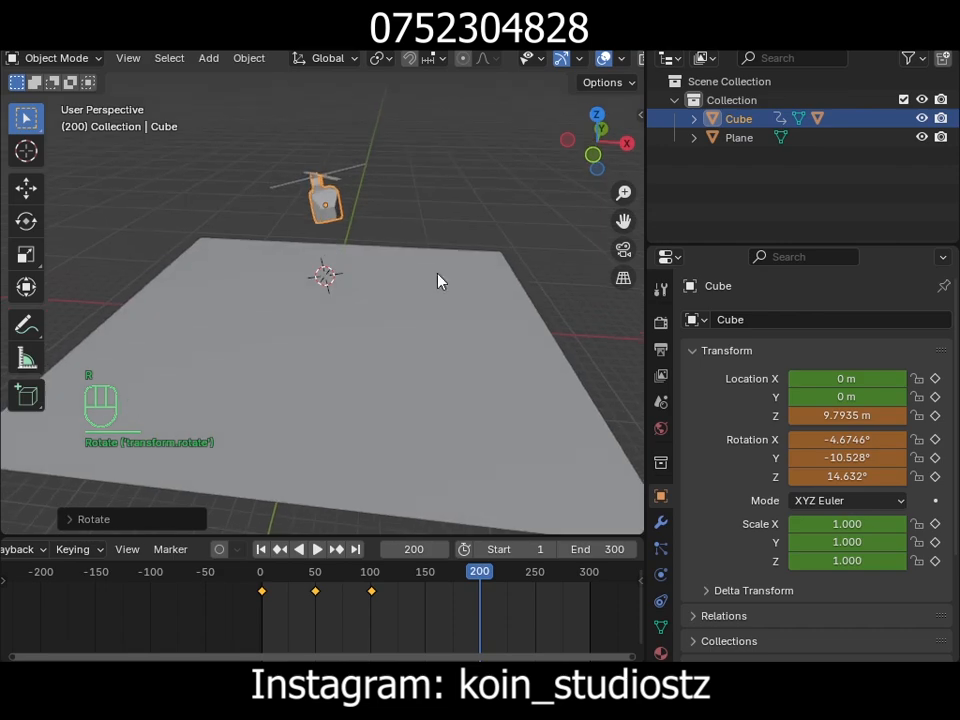
- Turn the raised helicopter body about the global Z axis to about -44.5° Z rotation at frame 200
key("r")
key("z")
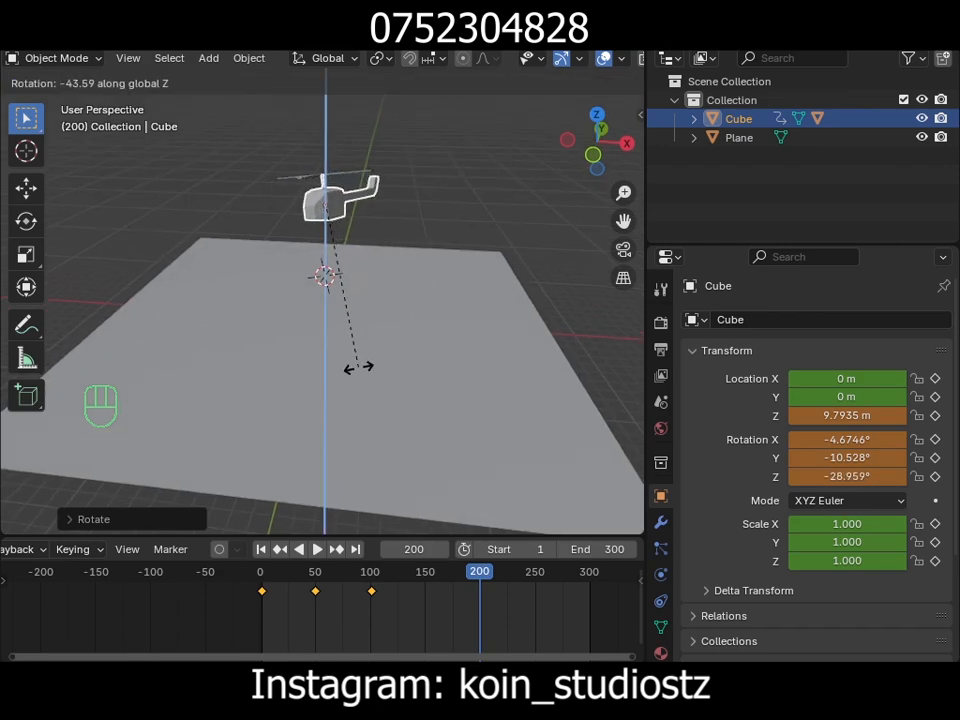
left_click(313, 394)
- Level the body to about -7.7° X, -0.7° Y and -46.7° Z rotation, and insert a keyframe at frame 200
middle_click_drag(313, 396, 440, 243)
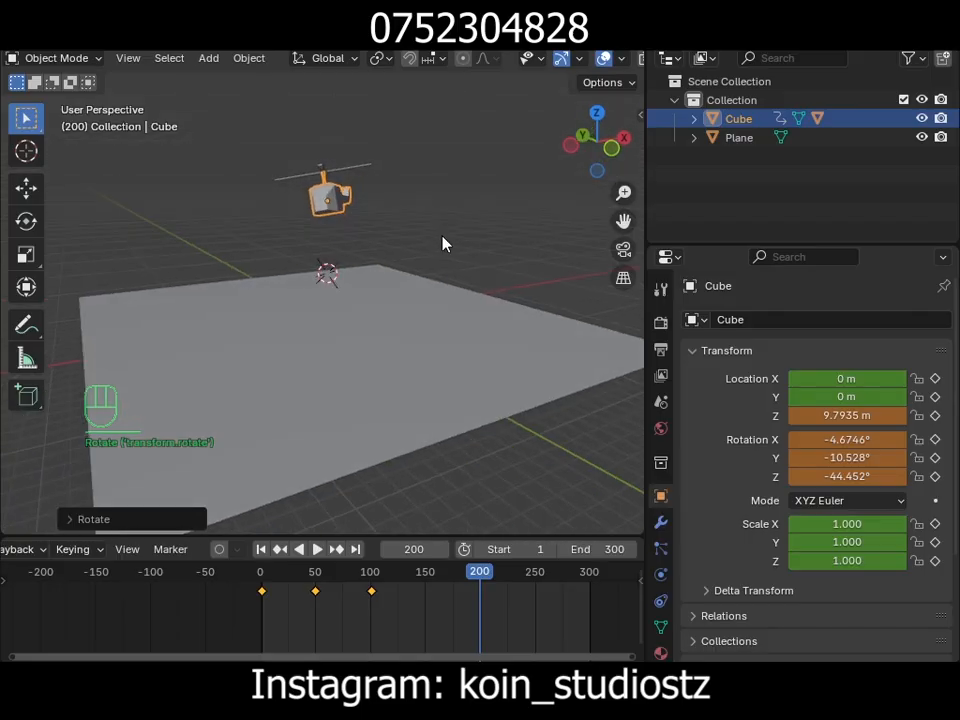
key("r")
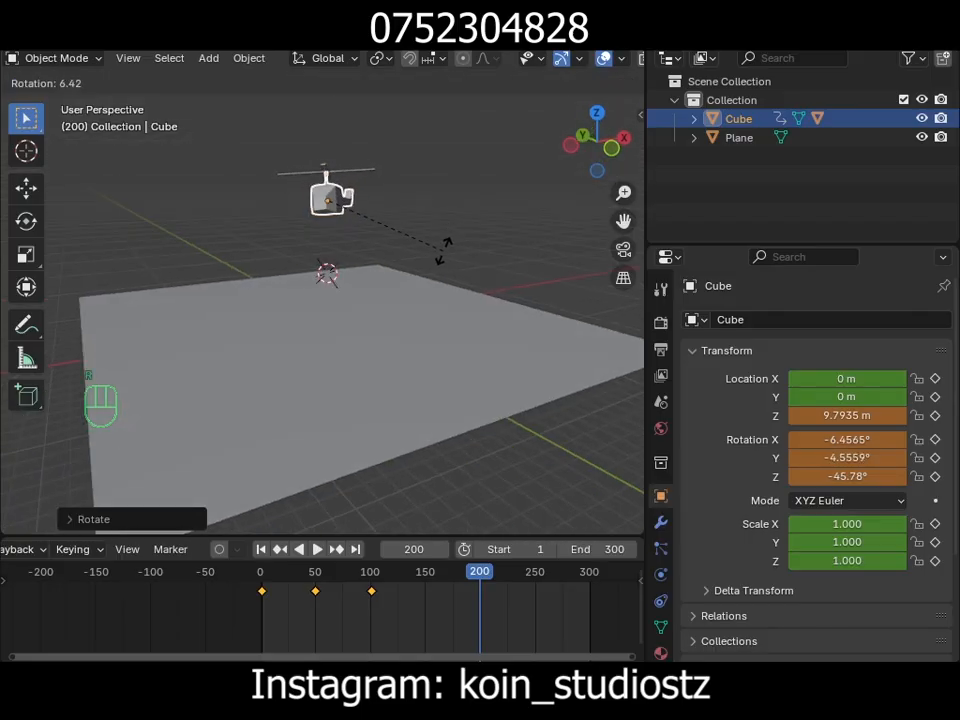
left_click(440, 267)
key("i")
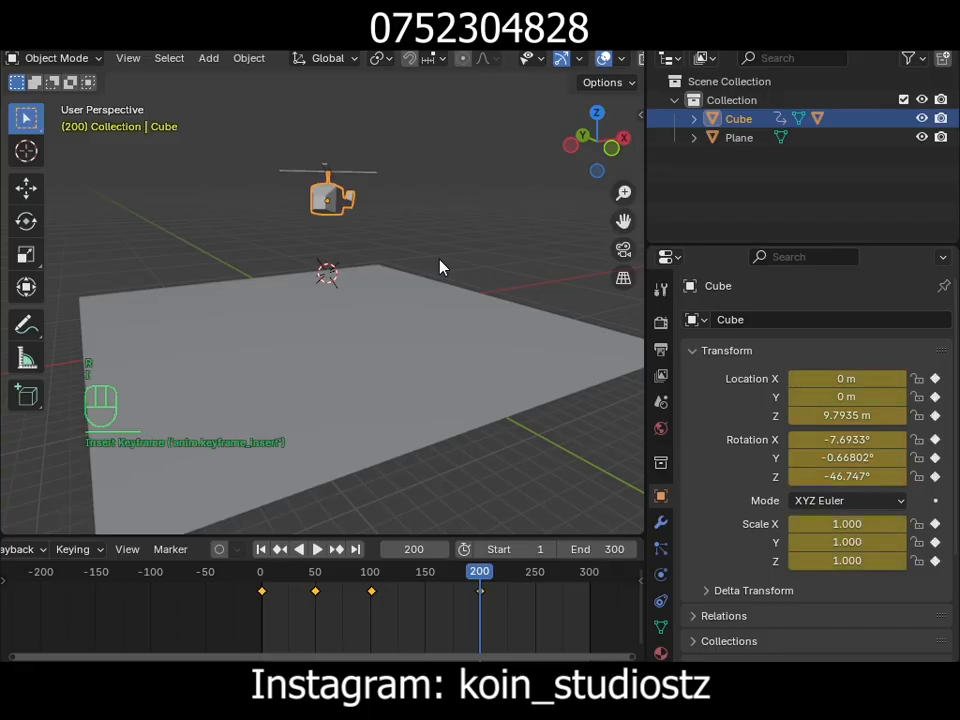
- Go to frame 300 and move the body off beyond the ground plane to about X -22.5 m, Y -2.2 m, Z 14.2 m
left_click(594, 585)
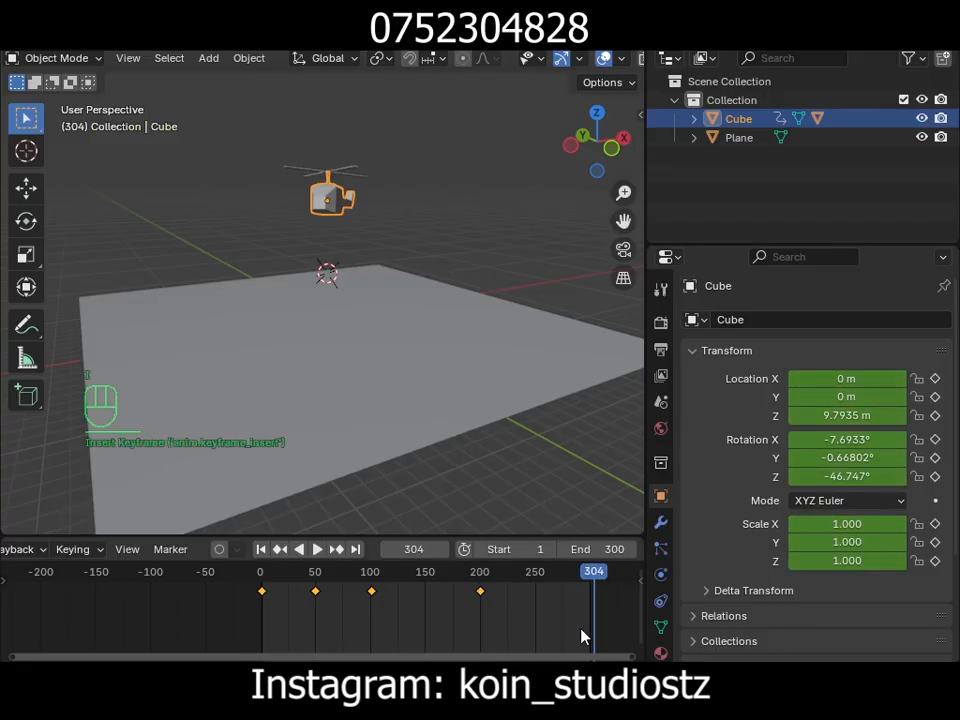
left_click(388, 550)
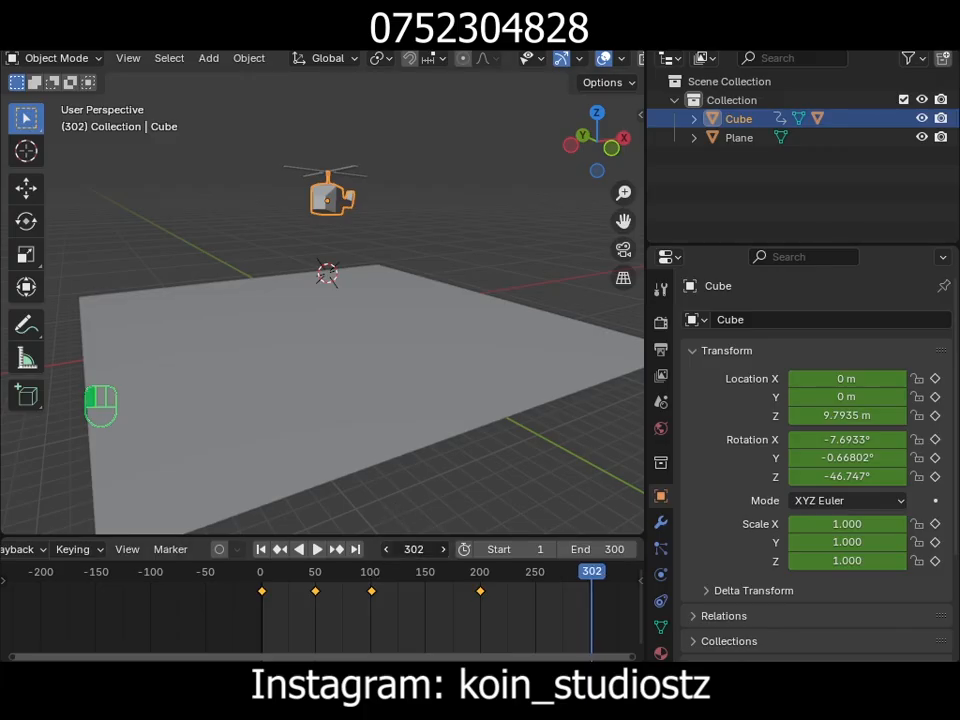
left_click(388, 550)
middle_click_drag(445, 400, 411, 298)
key("g")
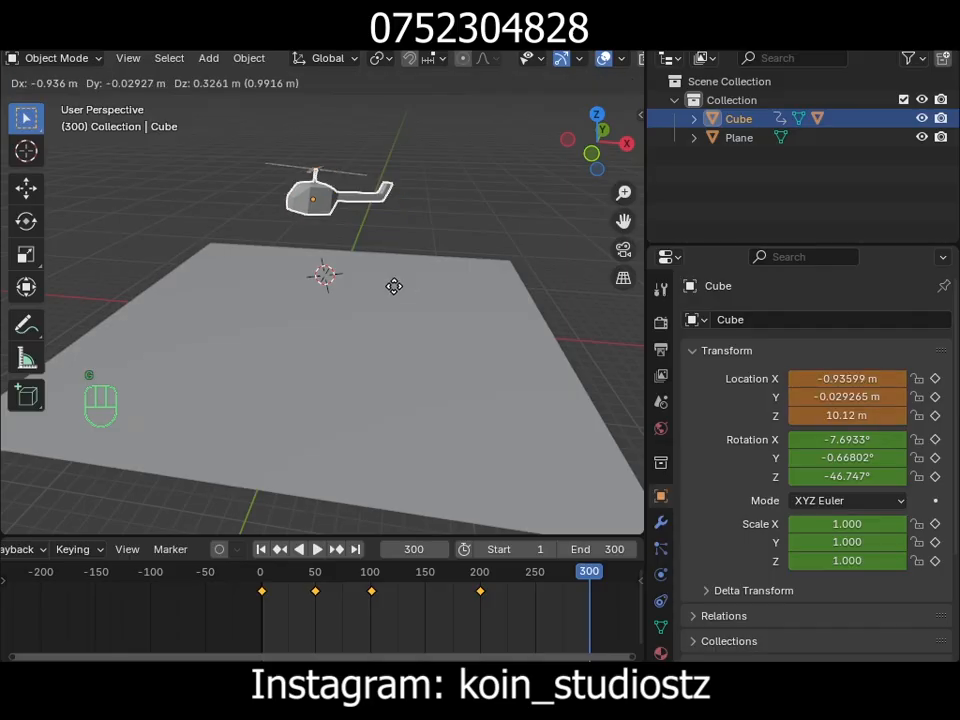
left_click(140, 235)
- Turn the moved body about the global Z axis to about -85.5° Z rotation at frame 300
scroll(234, 273, "down", 4)
middle_click_drag(292, 288, 456, 338, "shift")
middle_click_drag(385, 306, 440, 344)
key("r")
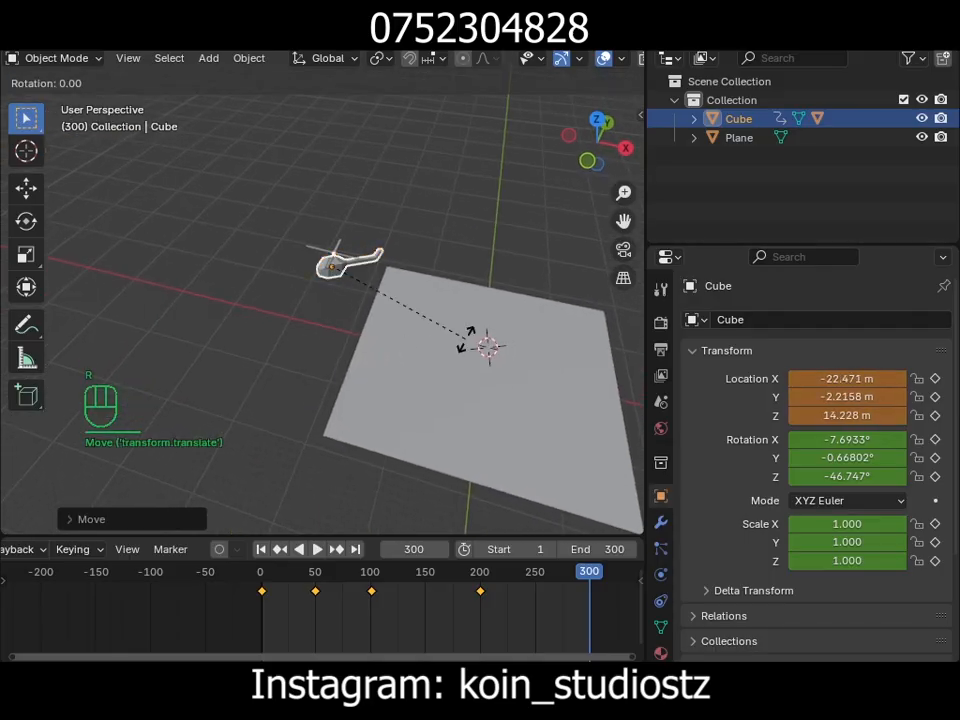
key("z")
left_click(405, 383)
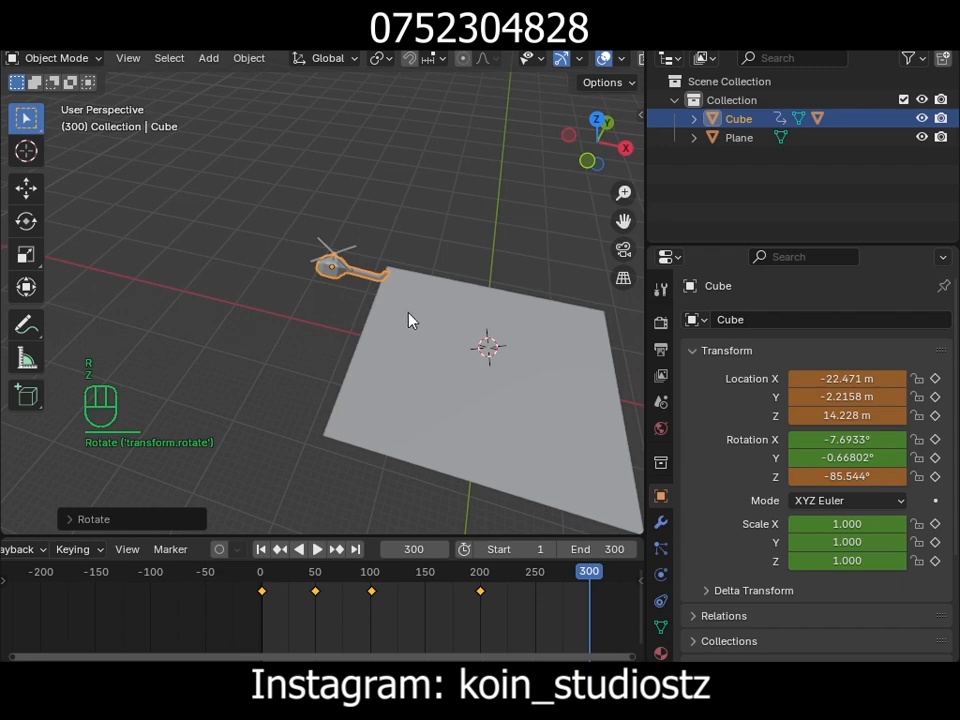
- Move the body farther out to about X -35.2 m, Y -3.6 m, Z 17.4 m, and insert a keyframe at frame 300
key("g")
left_click(304, 280)
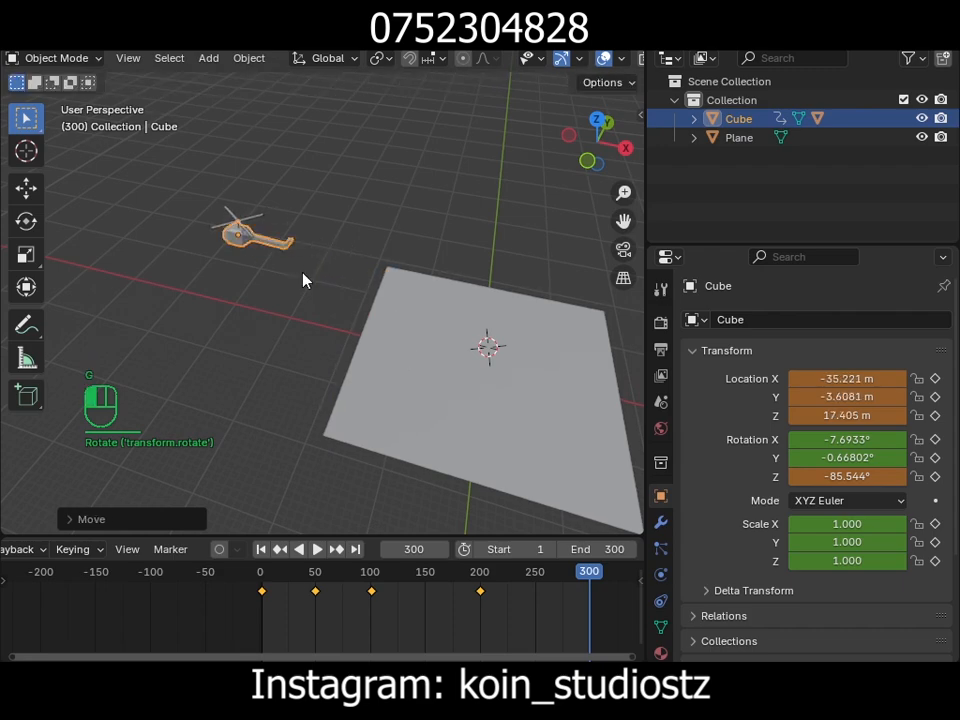
key("i")
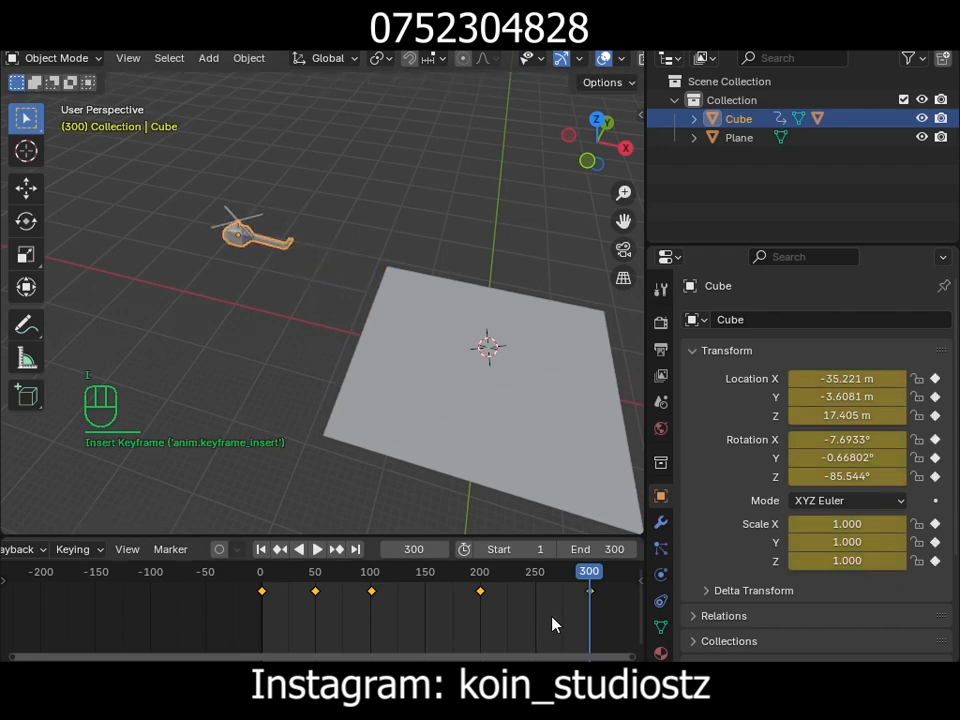
- Hide the viewport overlays and play the flight animation from frame 0, viewing the helicopter from low angles
middle_click_drag(390, 387, 330, 320)
left_click_drag(274, 574, 256, 571)
left_click_drag(420, 425, 352, 421, "alt")
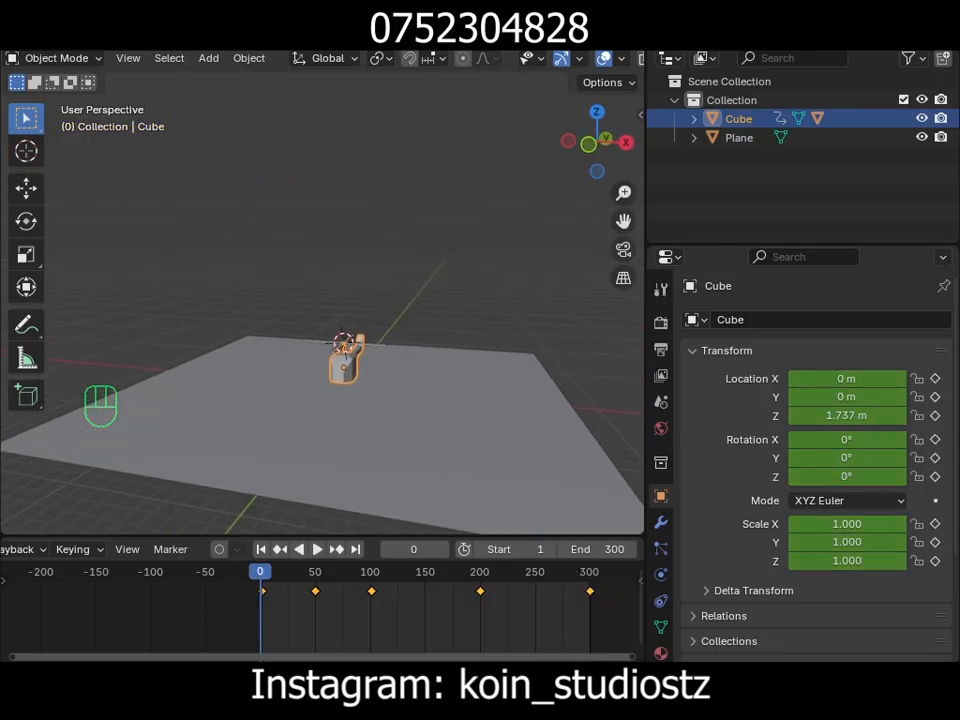
left_click(612, 60)
left_click_drag(482, 259, 378, 466, "alt")
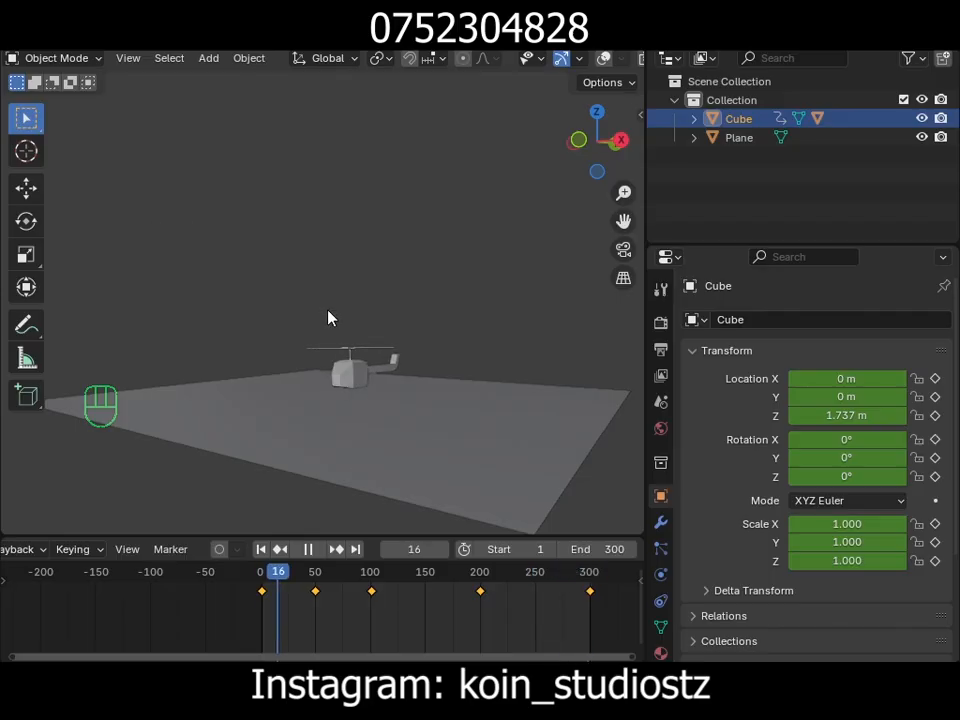
middle_click_drag(335, 320, 494, 300)
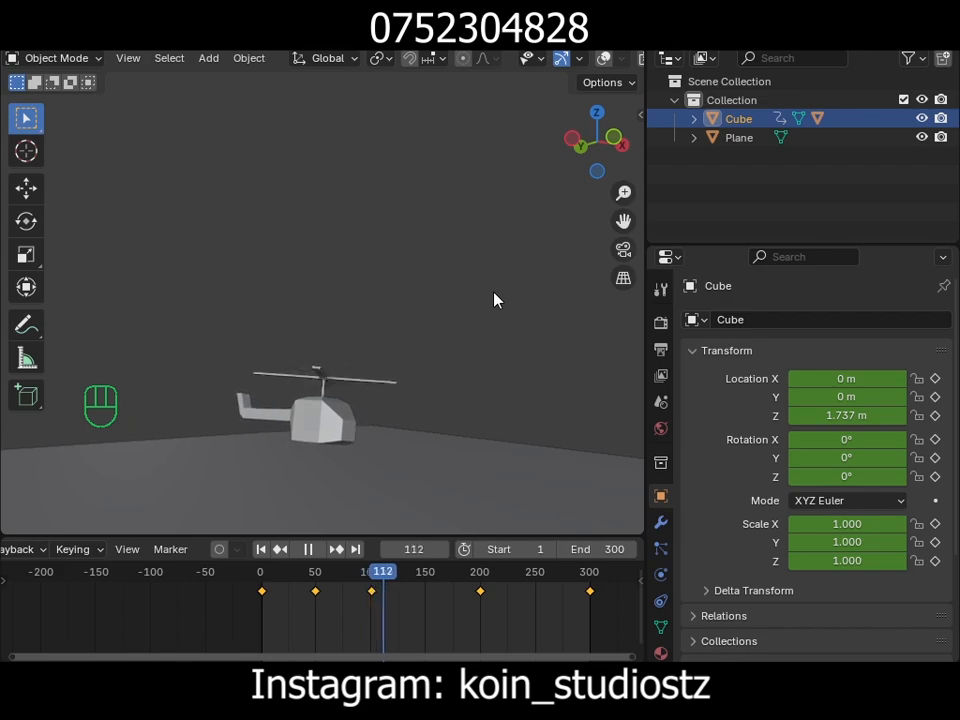